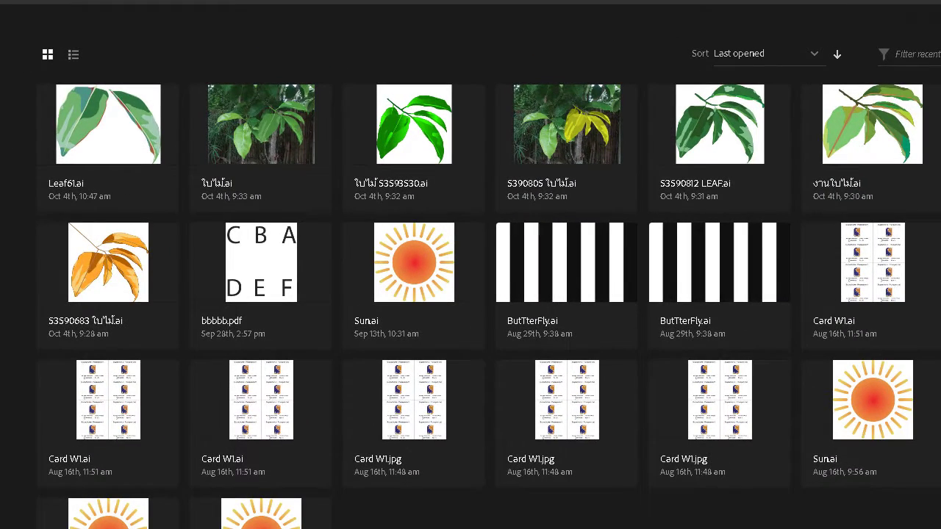
- Create a new document from the HDV/HDTV 1080 preset at 1920 x 1080 px
key(alt+f)
key(n)
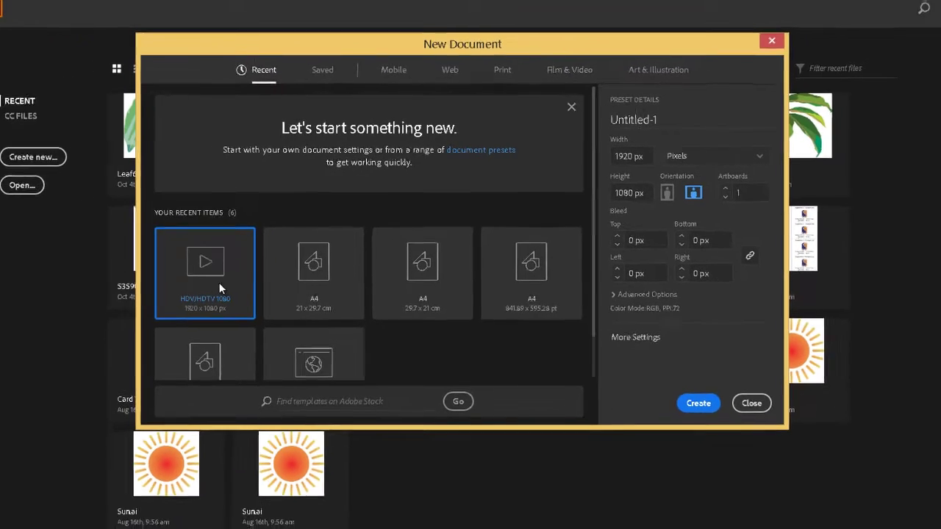
key(Escape)
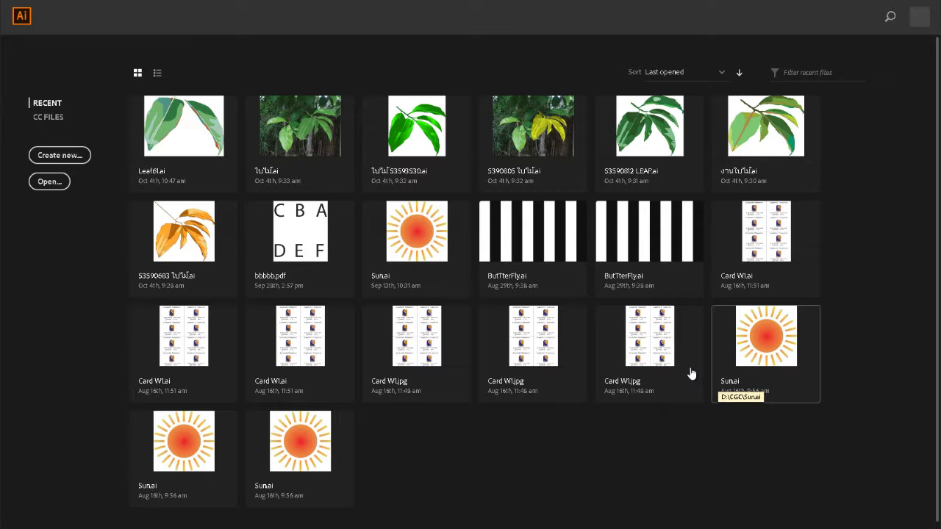
click(689, 366)
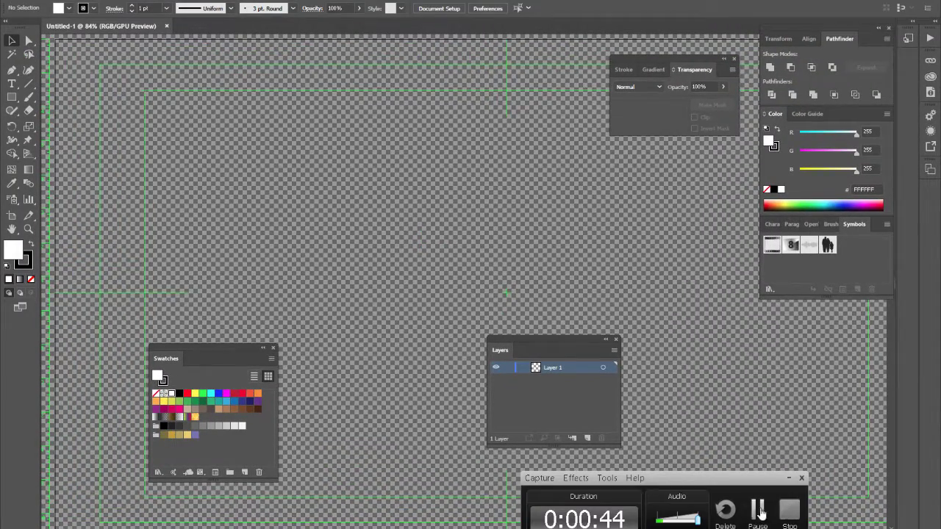
- Add the text "NMC" and enlarge it to about 332 pt in the middle of the artboard
click(13, 85)
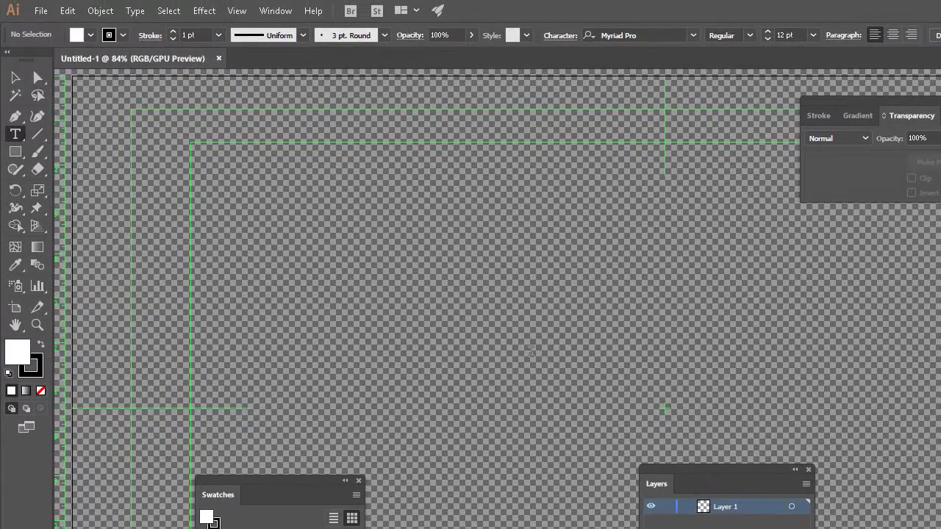
click(531, 352)
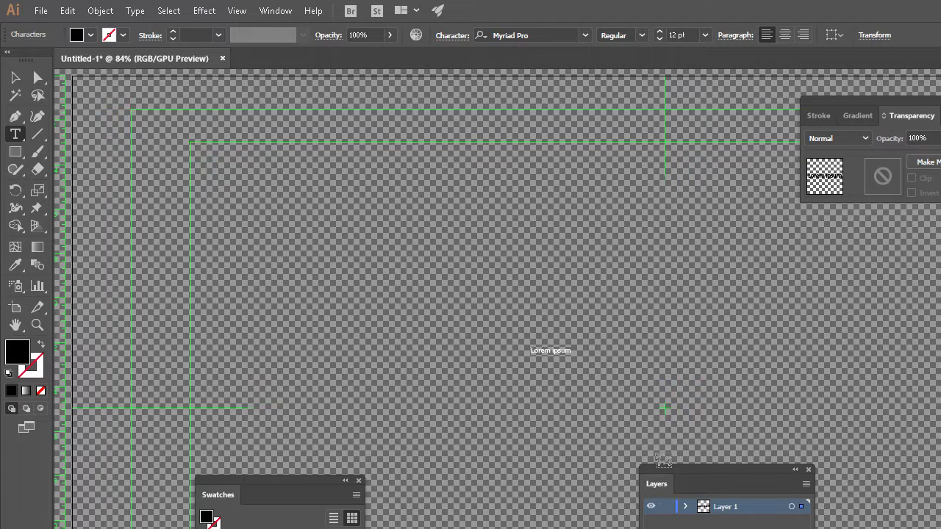
text(NMC)
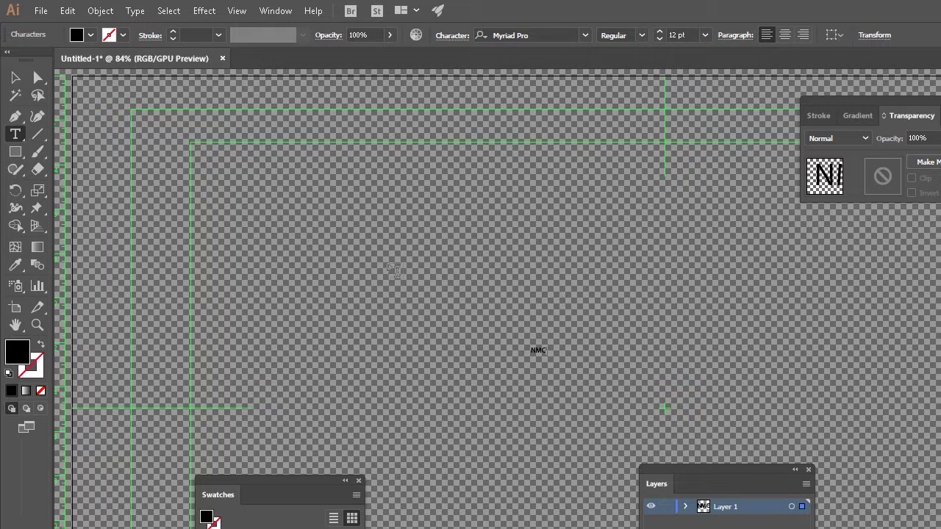
click(16, 78)
click(538, 350)
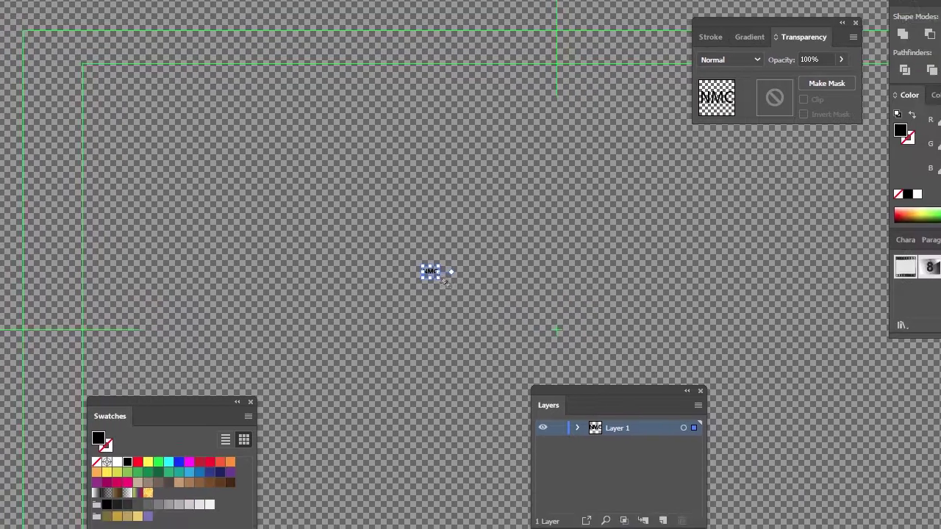
drag(445, 282, 815, 528)
drag(567, 238, 489, 119)
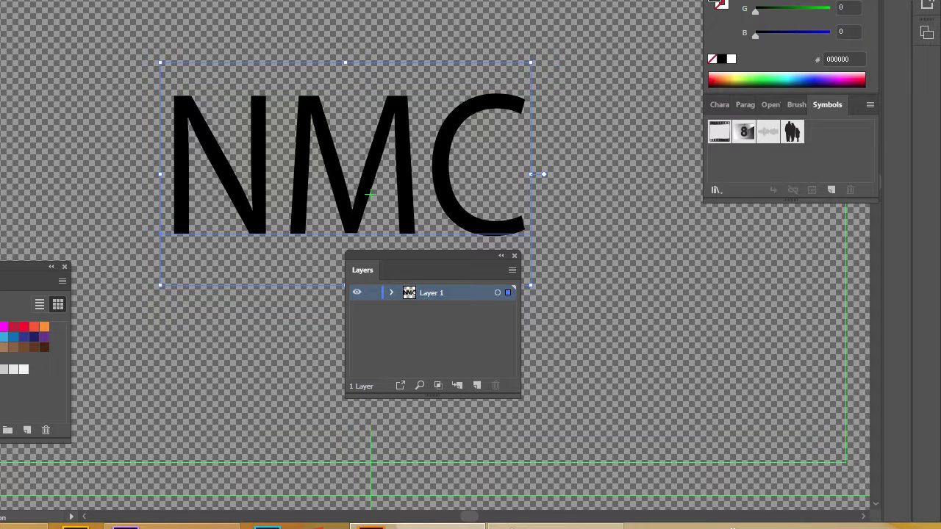
- Show the character settings and set the NMC text's font to Nueva Std Bold
click(22, 0)
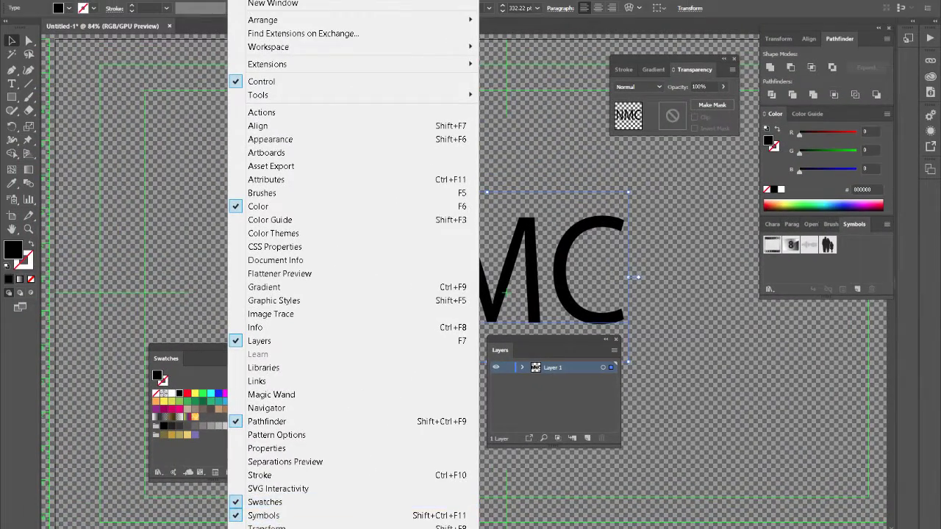
mouse_move(362, 527)
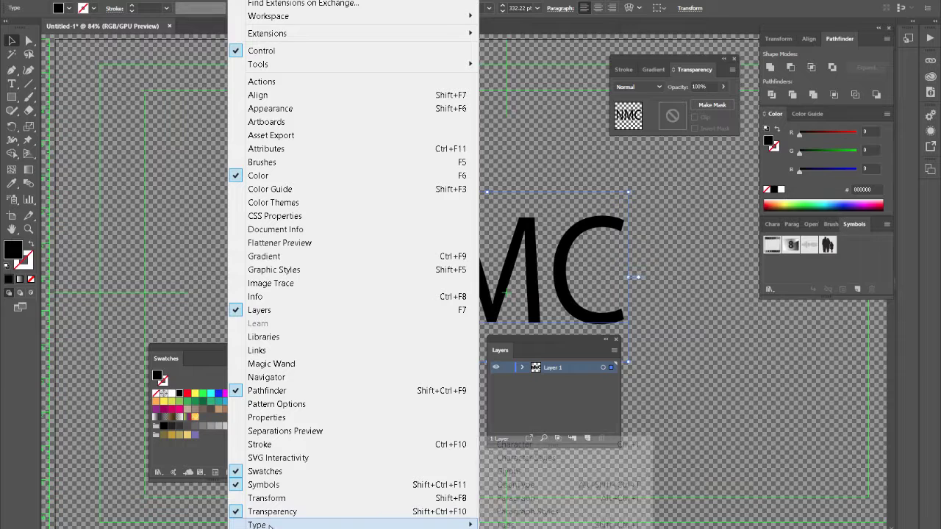
click(588, 445)
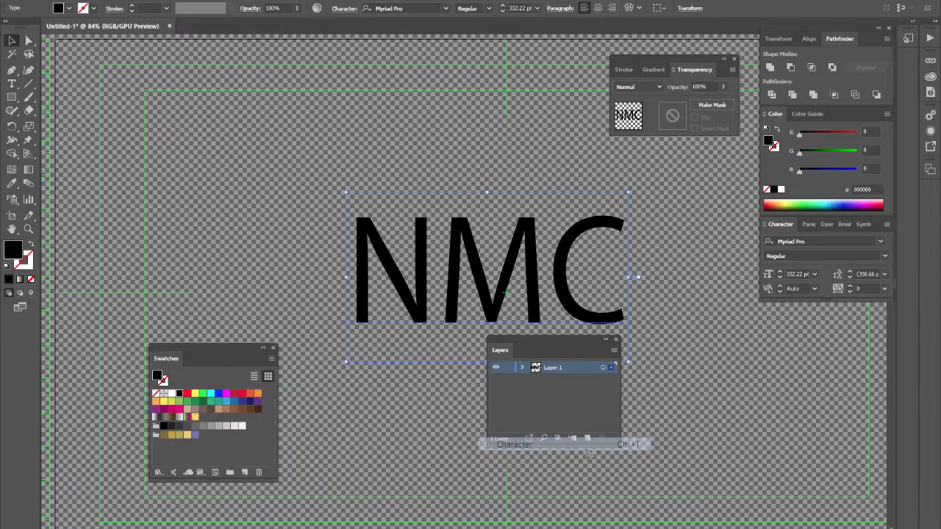
click(855, 240)
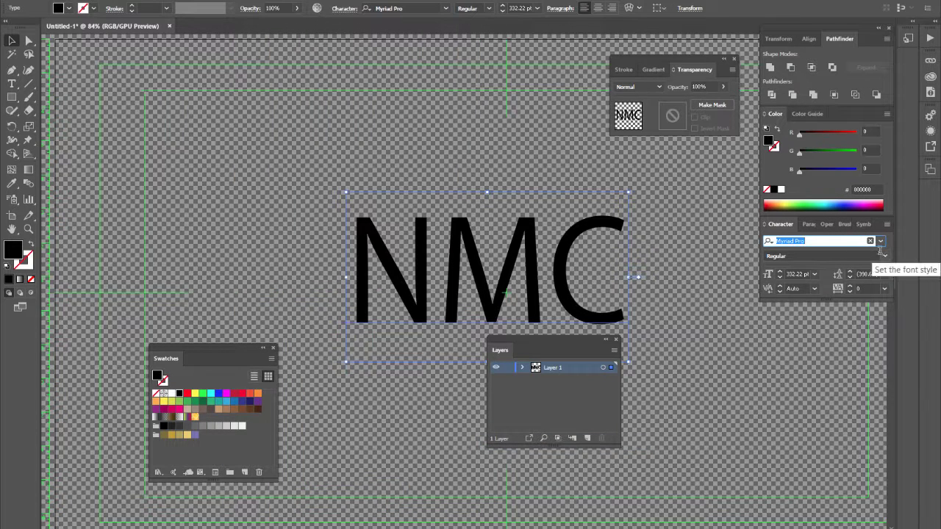
text(Niagara Solid)
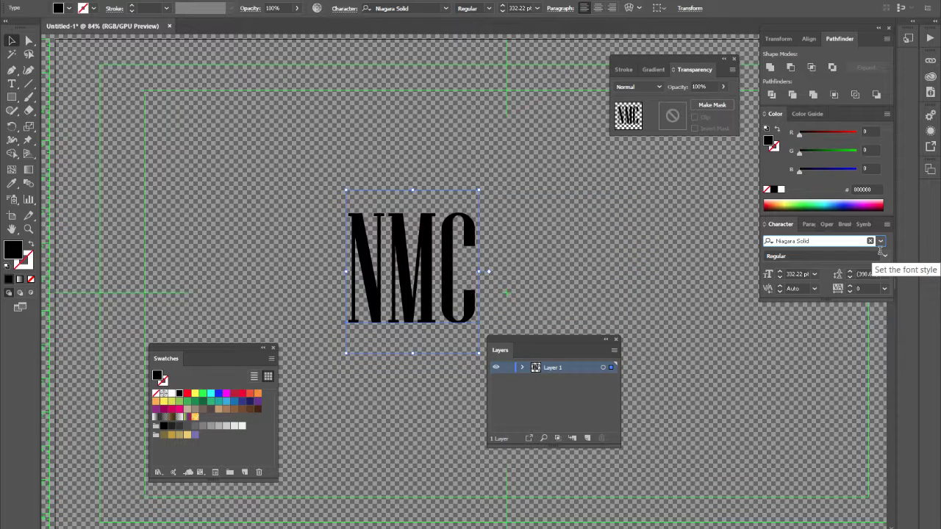
key(Down)
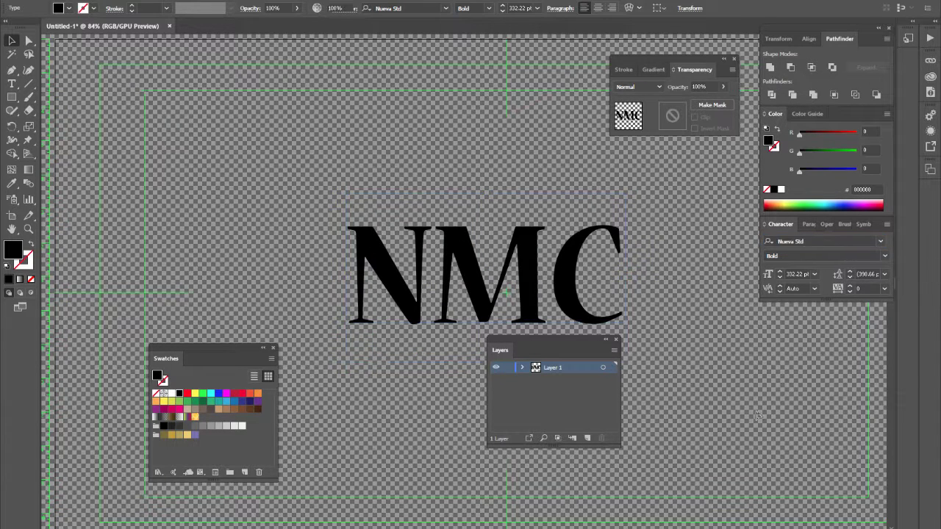
- Reselect the NMC text and move it slightly higher on the artboard
click(180, 318)
click(410, 301)
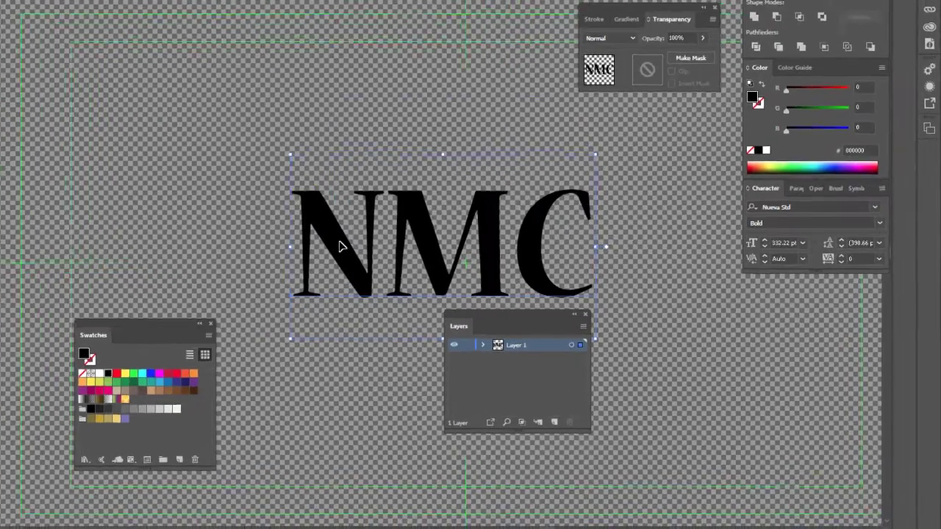
drag(339, 246, 322, 191)
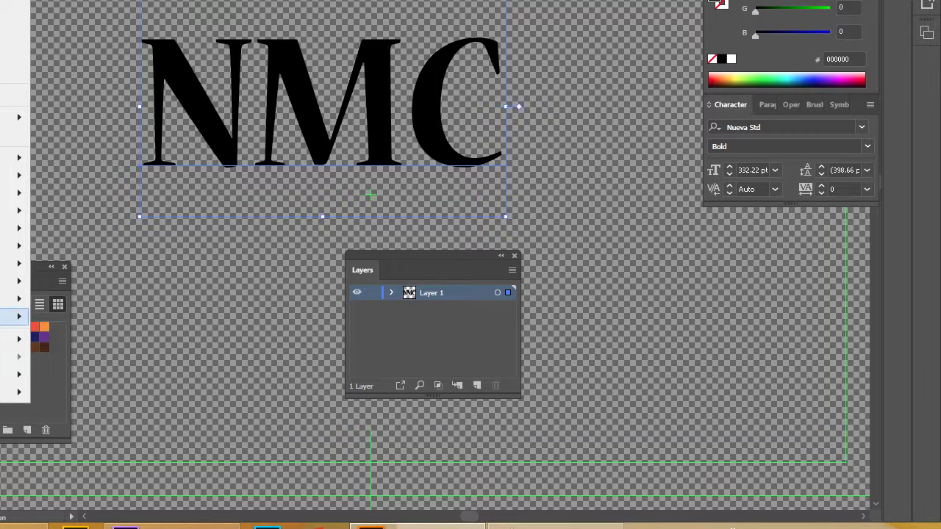
- Warp the NMC text with a horizontal Arc, 50% bend and 3% horizontal and vertical distortion, and move it slightly down
mouse_move(22, 228)
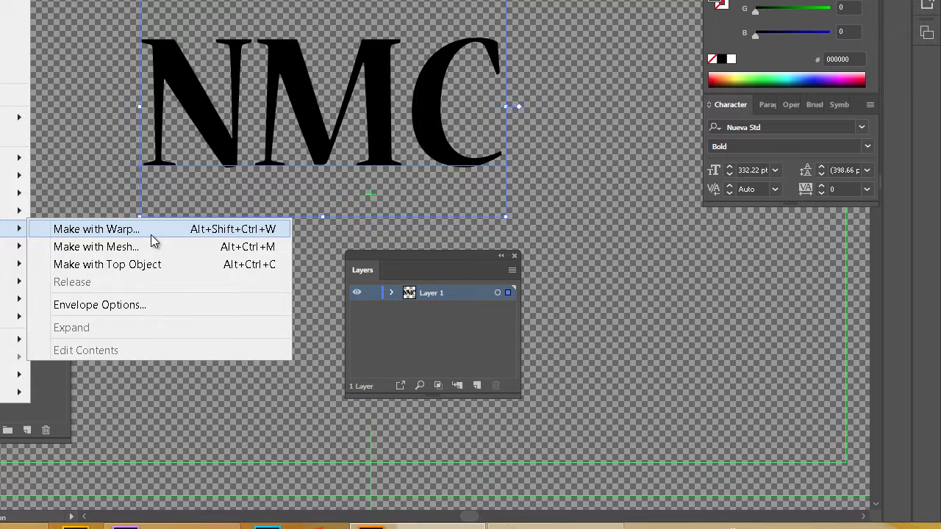
click(151, 235)
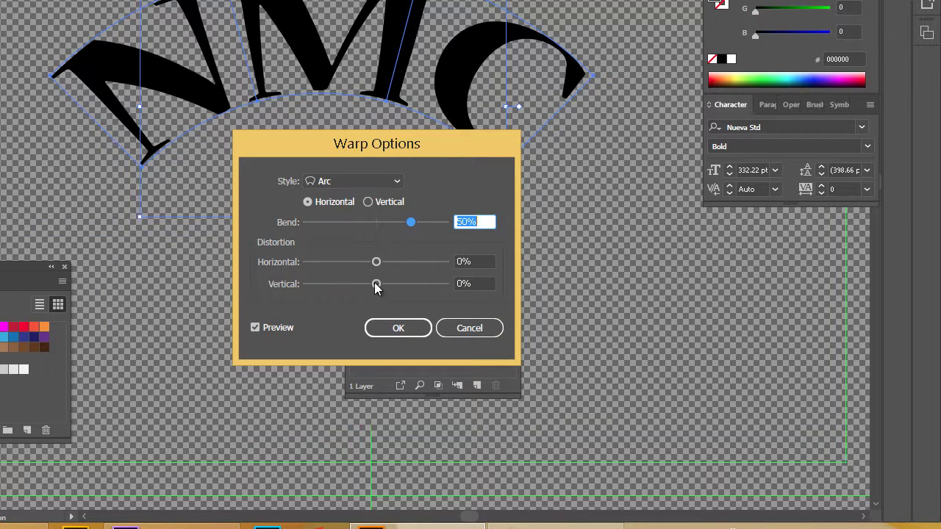
mouse_move(374, 285)
mouse_down()
mouse_move(418, 287)
mouse_move(378, 286)
mouse_up()
mouse_move(376, 262)
mouse_down()
mouse_move(389, 260)
mouse_move(379, 263)
mouse_up()
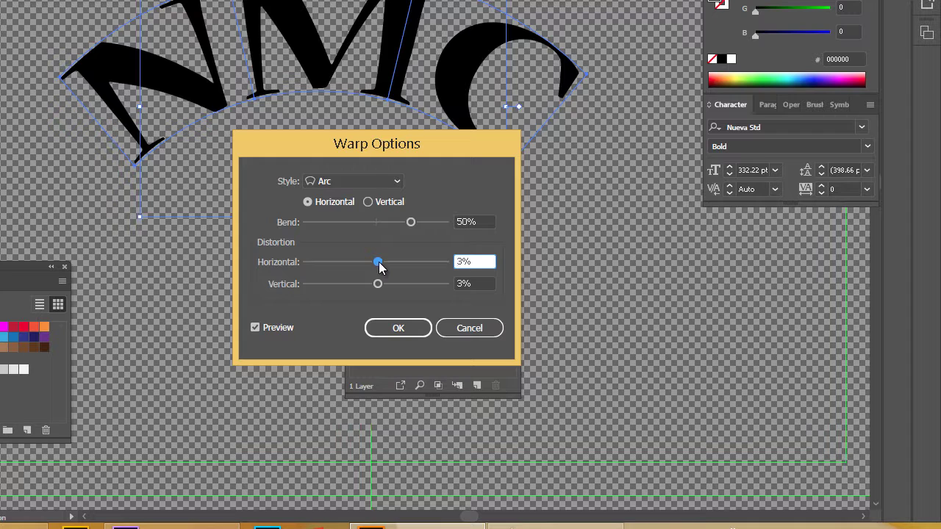
click(399, 332)
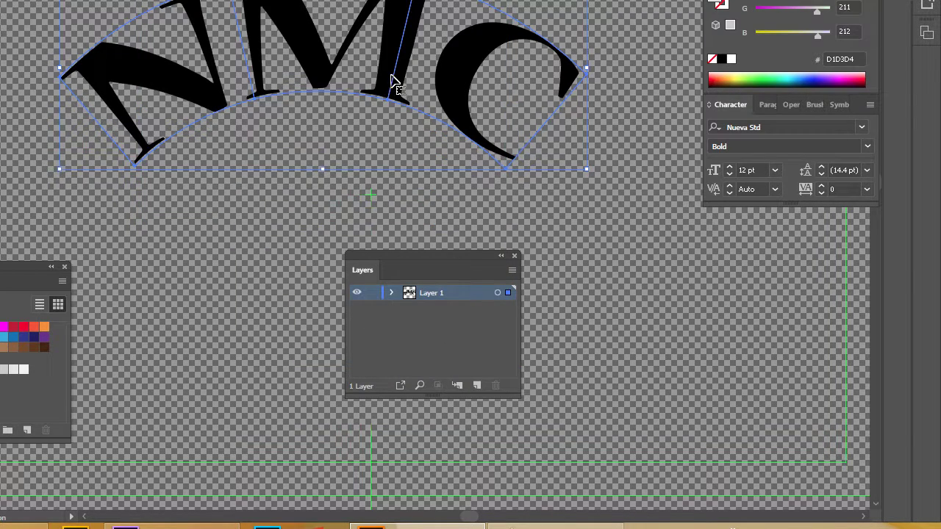
drag(394, 93, 388, 132)
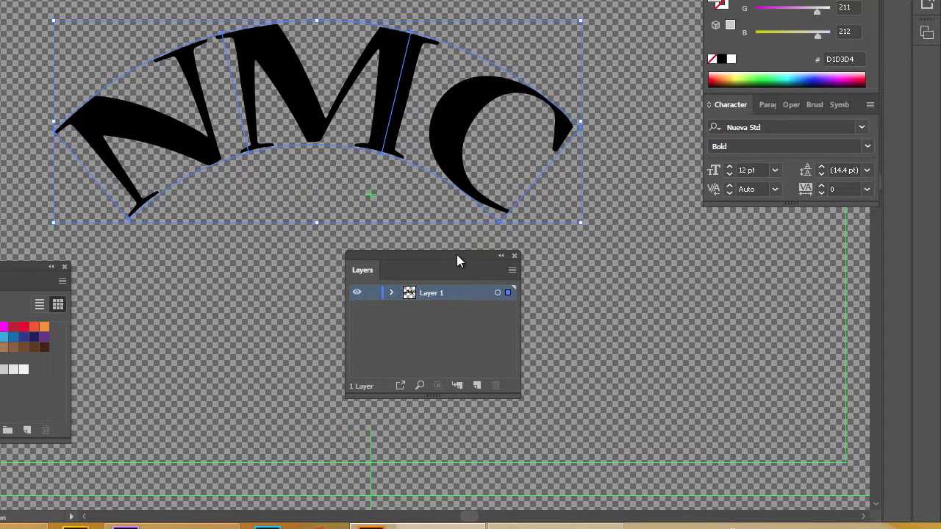
drag(456, 255, 478, 306)
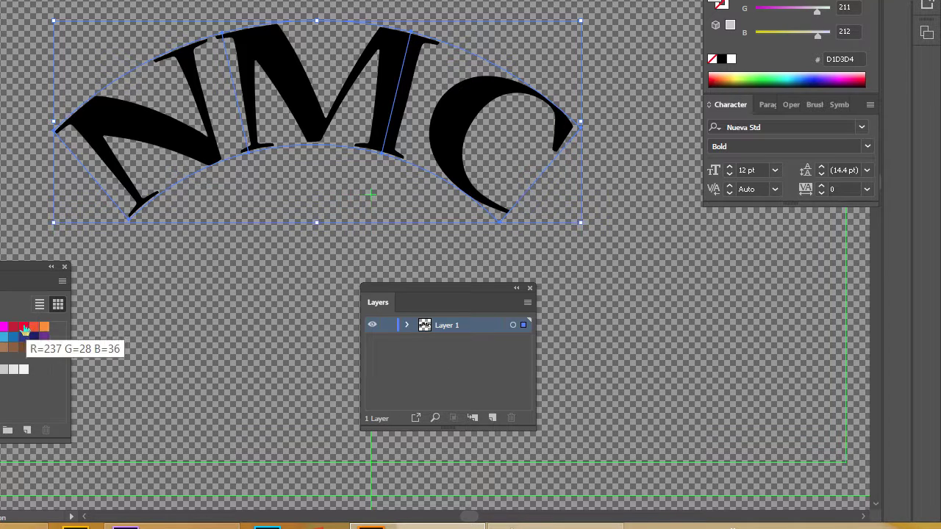
- Try to recolour the arched text with fill 1AA9E2 and with A28D00 from the RGB spectrum
double_click(719, 4)
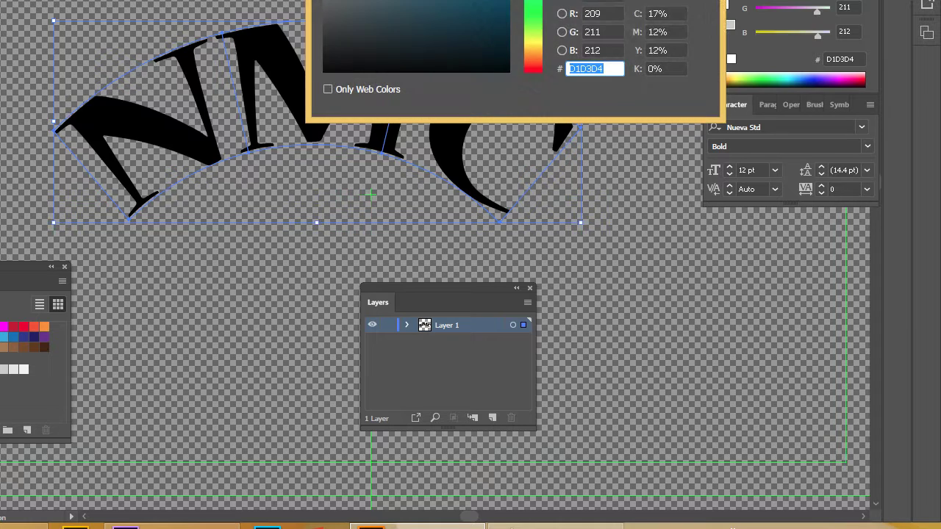
text(1AA9E2)
key(Return)
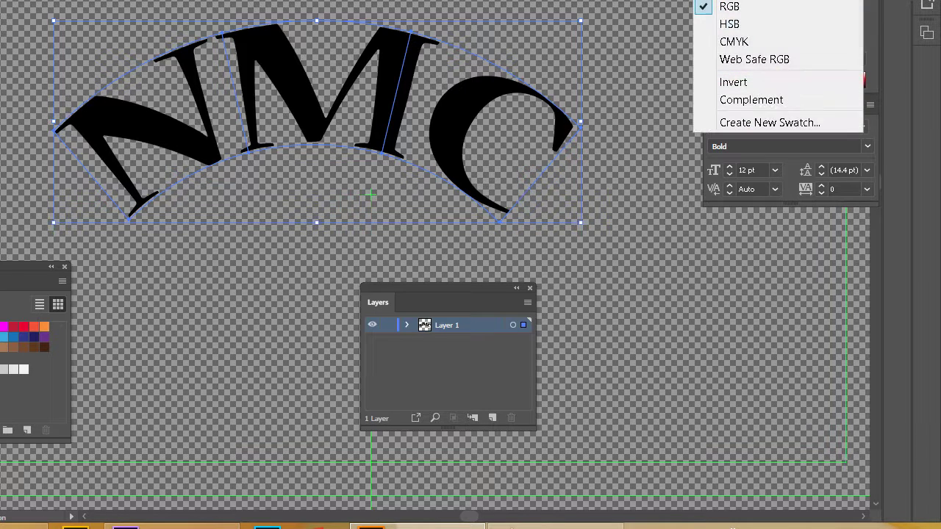
click(760, 7)
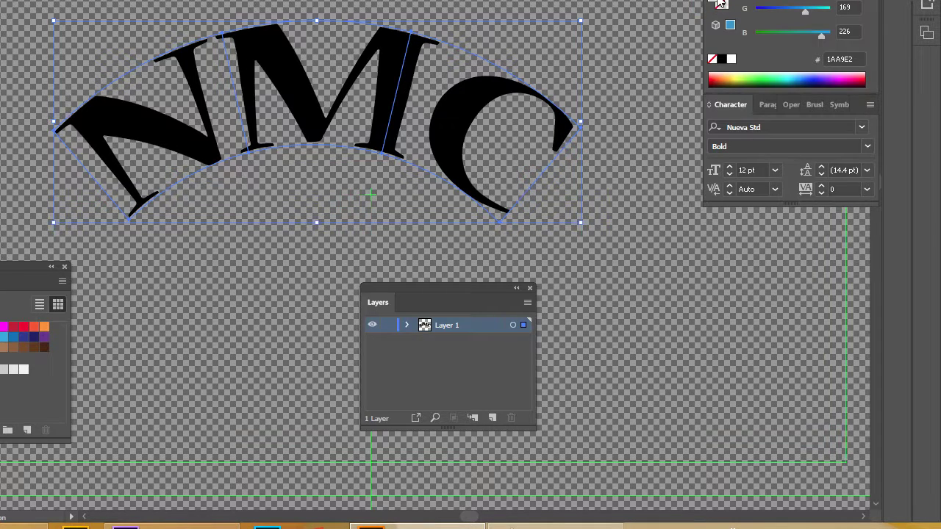
click(735, 79)
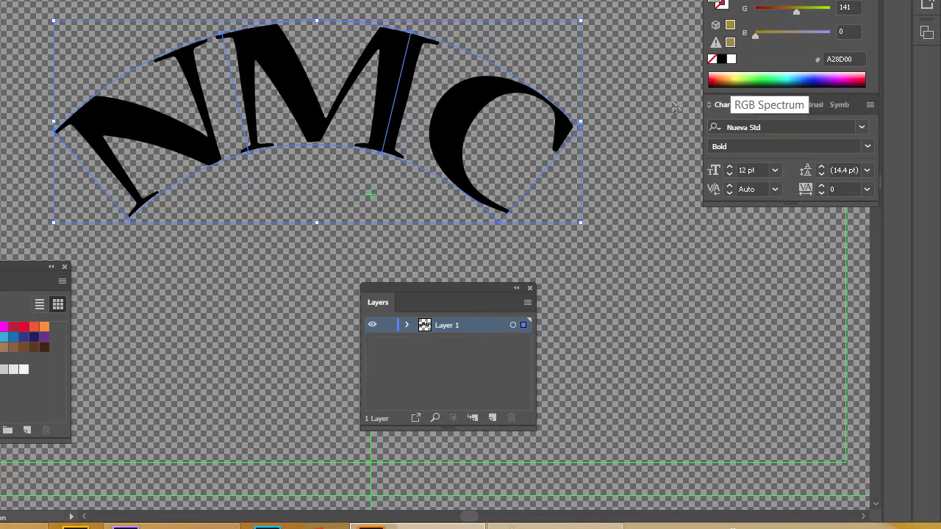
- Isolate the arched text's envelope and exit isolation mode without editing it
double_click(248, 111)
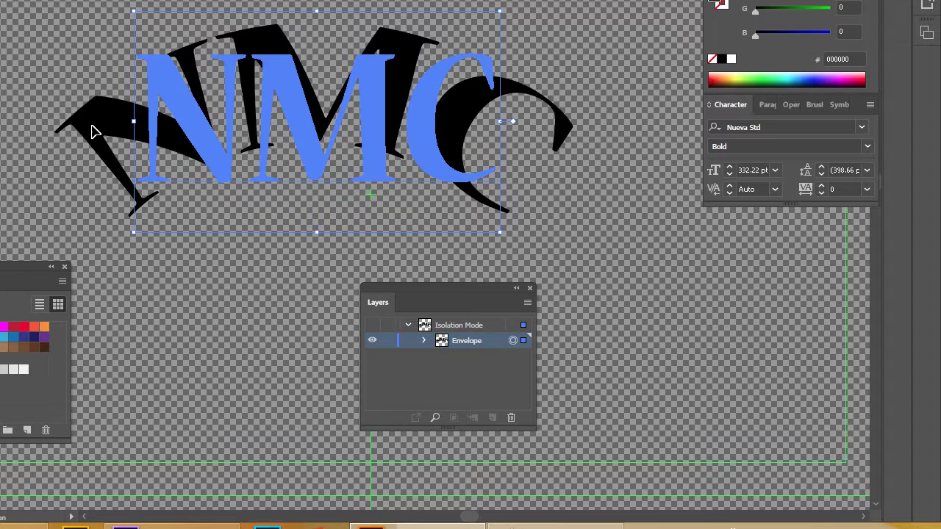
click(4, 69)
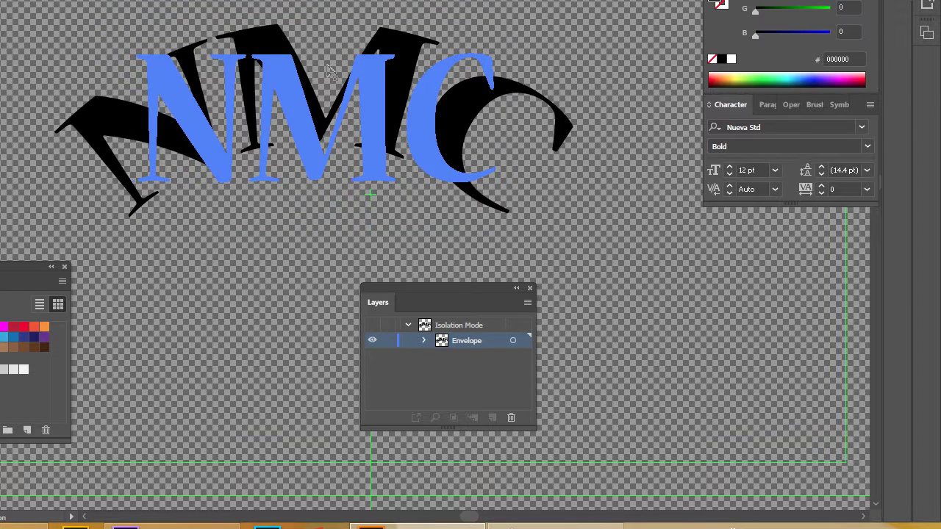
click(285, 46)
key(ctrl+shift+a)
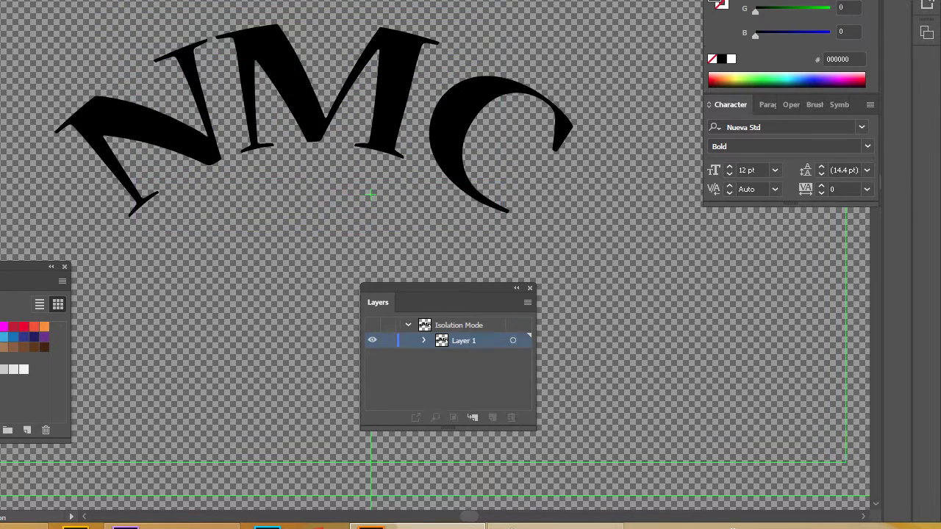
key(Escape)
- Expand the arched text's object and fill, and colour the resulting letters green 00FF00
click(188, 61)
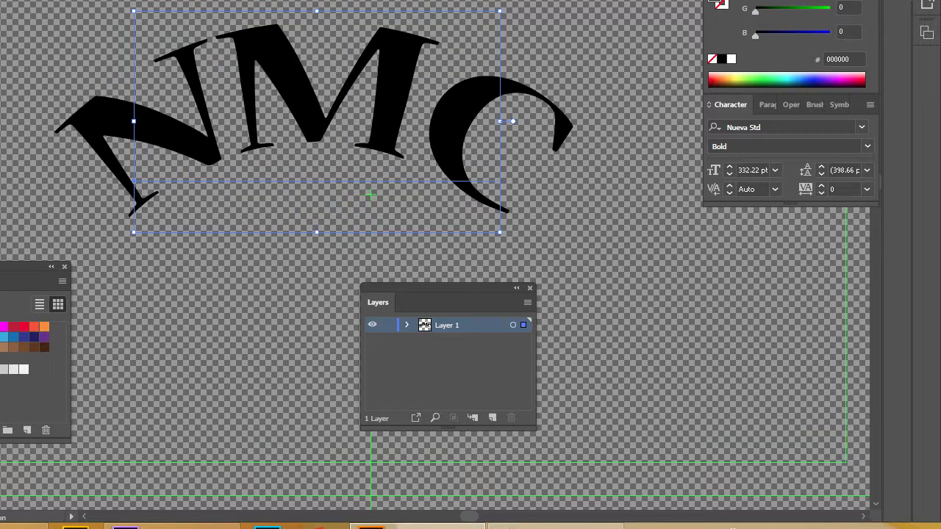
key(alt+o)
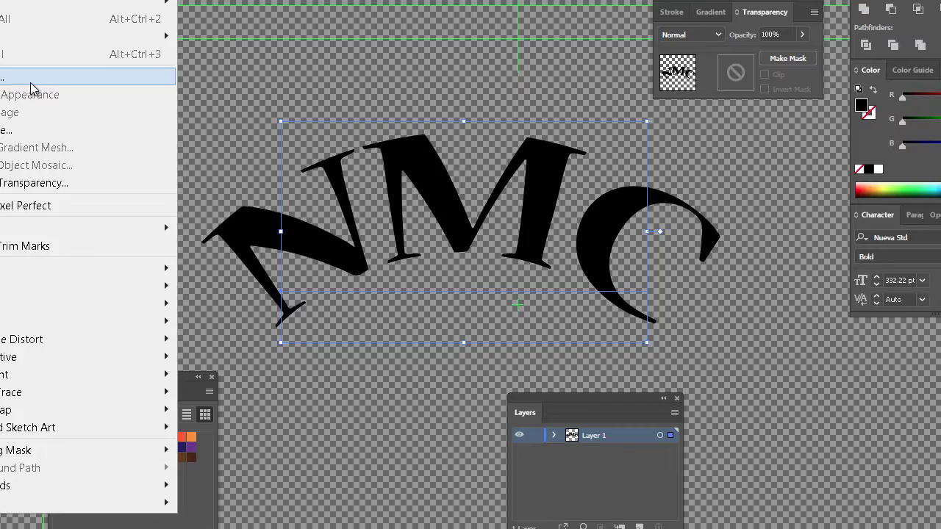
click(31, 79)
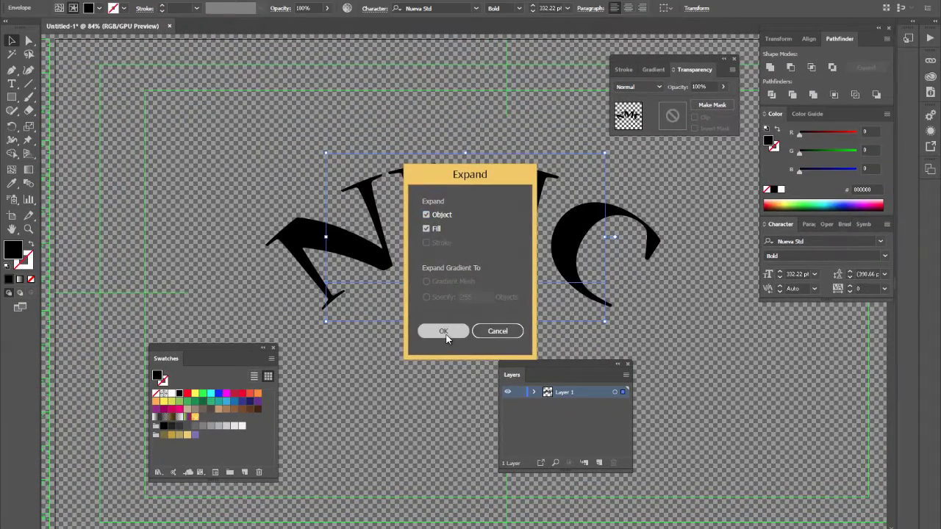
click(444, 331)
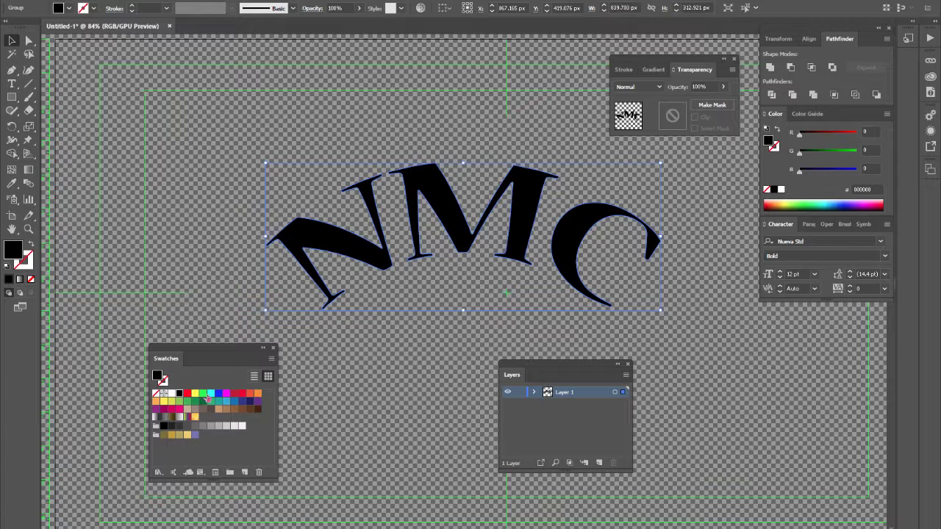
click(203, 396)
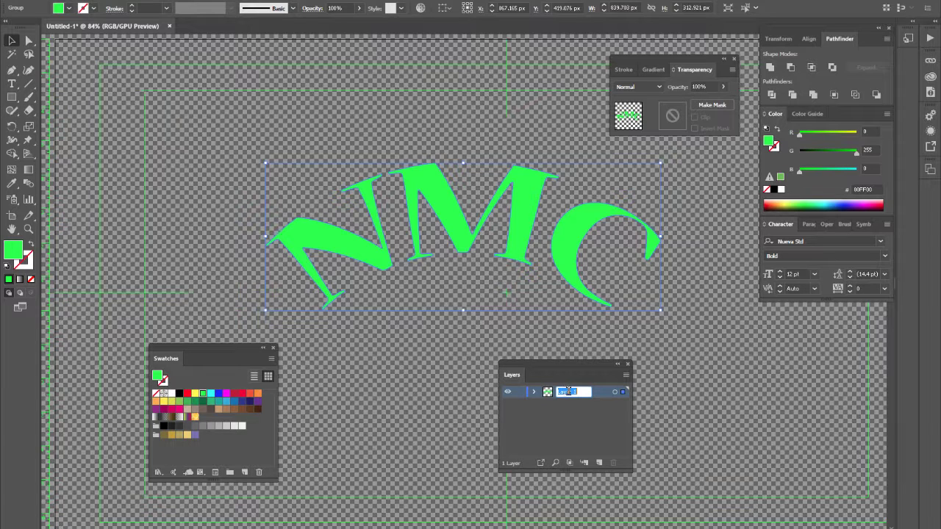
- Rename Layer 1 to "text"
text(text)
click(596, 444)
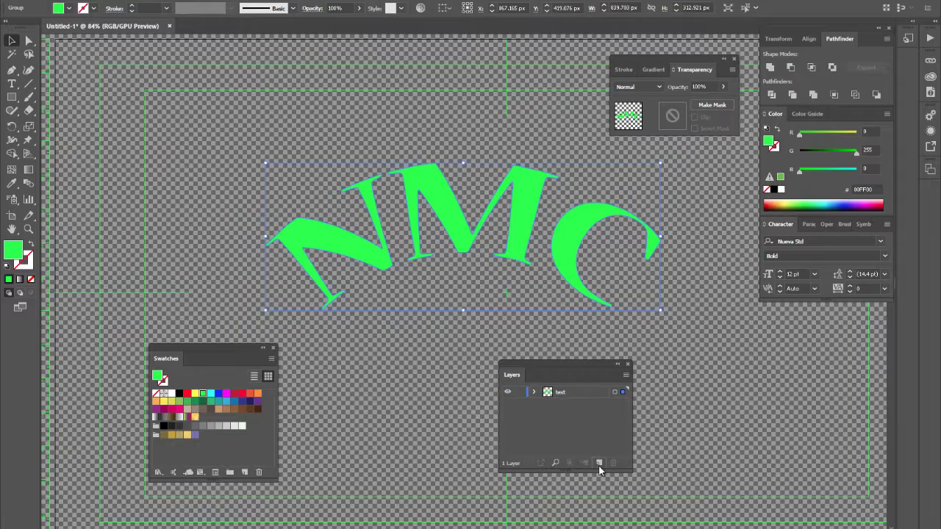
- Create a new layer above the text layer, name it "Mask", and make it the active layer
click(599, 463)
double_click(581, 394)
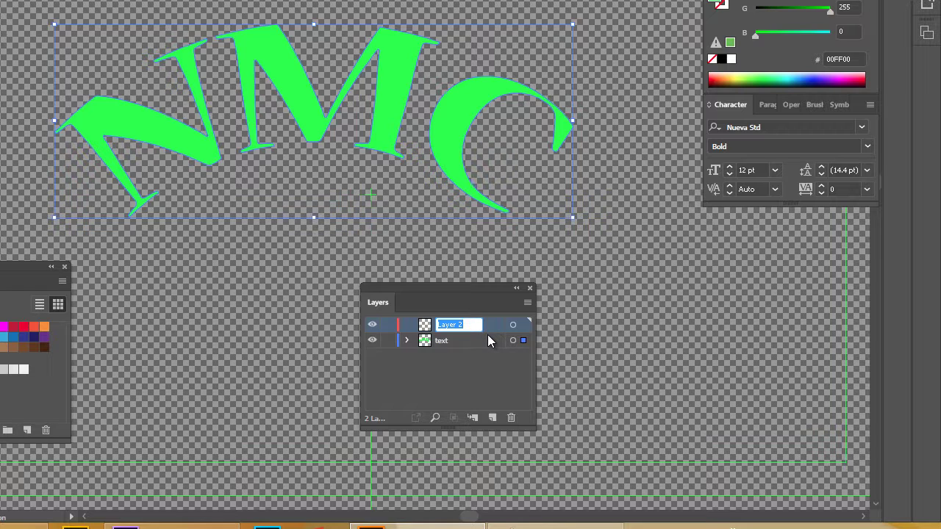
text(P)
key(BackSpace)
text(Mask)
click(459, 390)
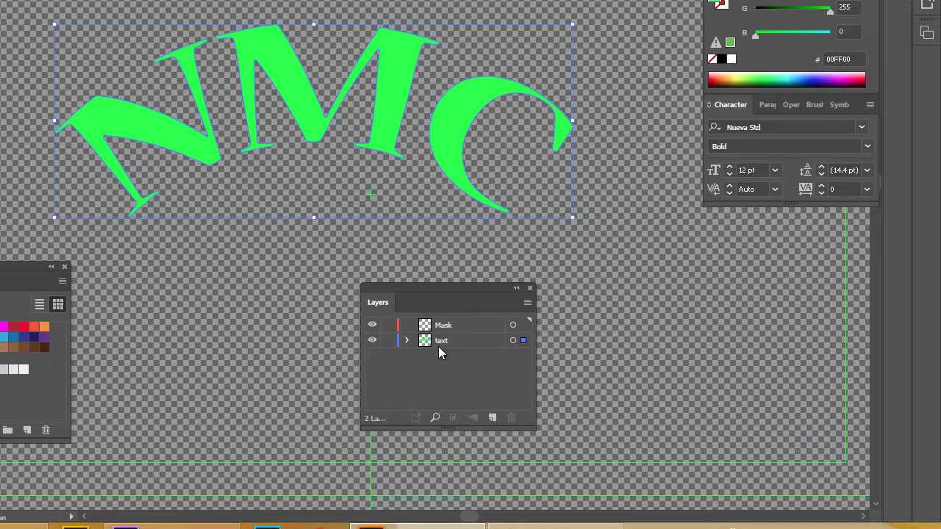
click(463, 328)
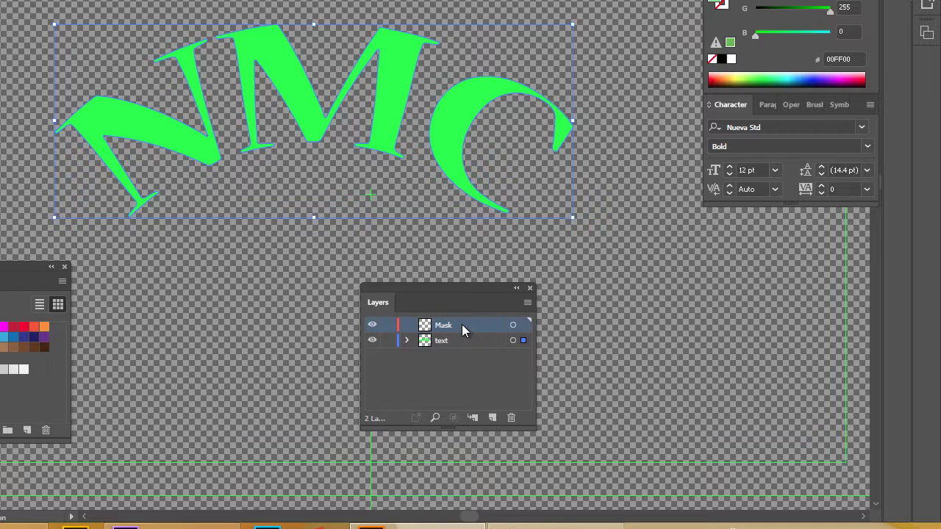
click(372, 342)
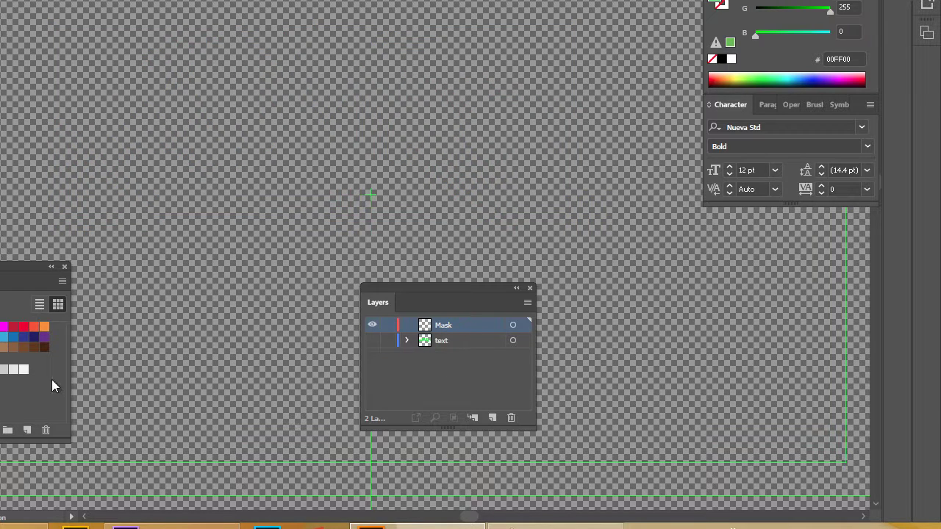
click(555, 526)
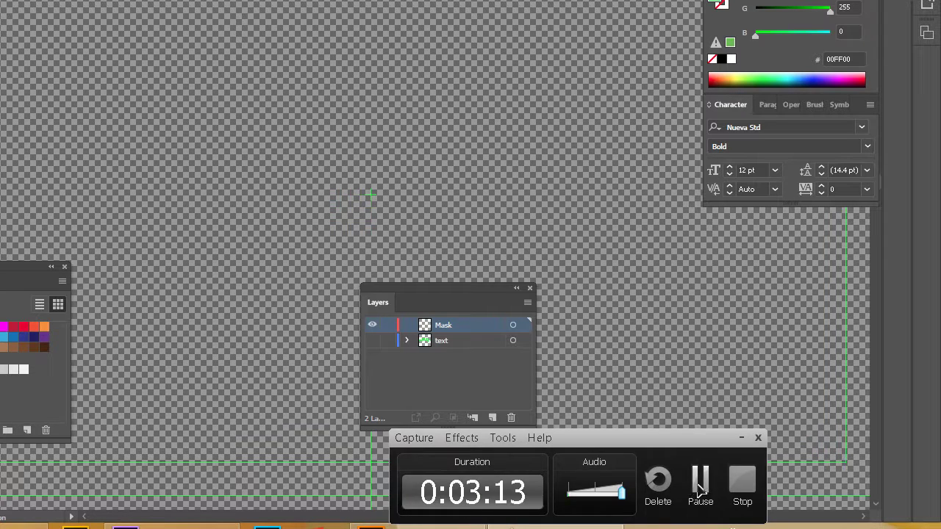
click(699, 483)
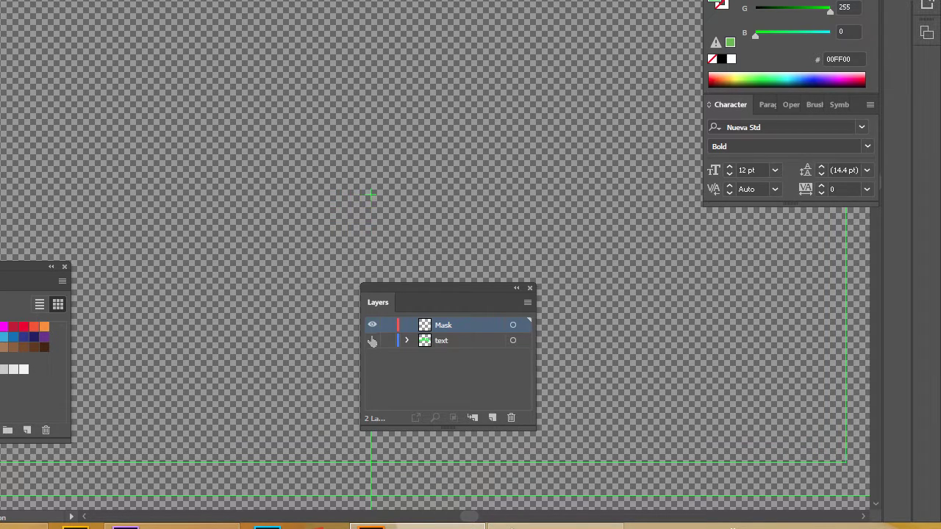
click(373, 341)
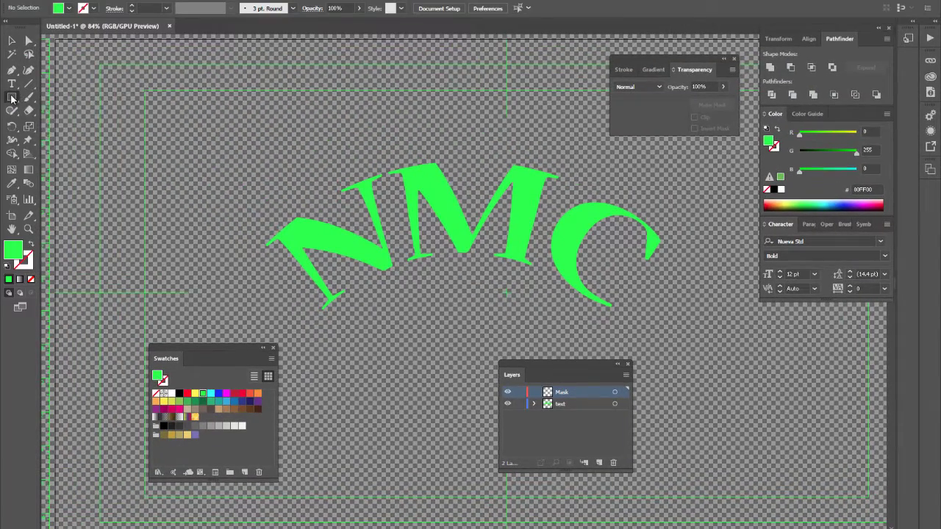
- Draw a green circle about 58 px wide below the letters and enlarge it with the Bloat tool
drag(11, 98, 37, 101)
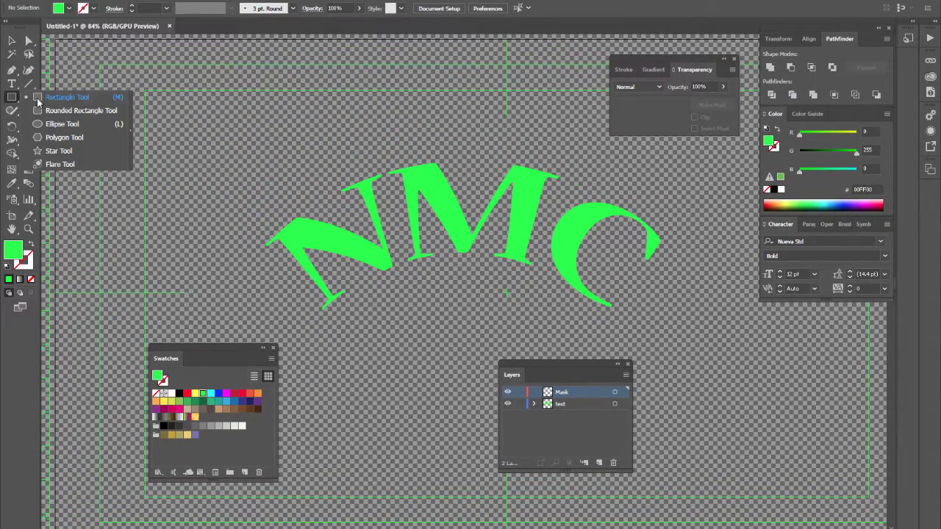
click(64, 124)
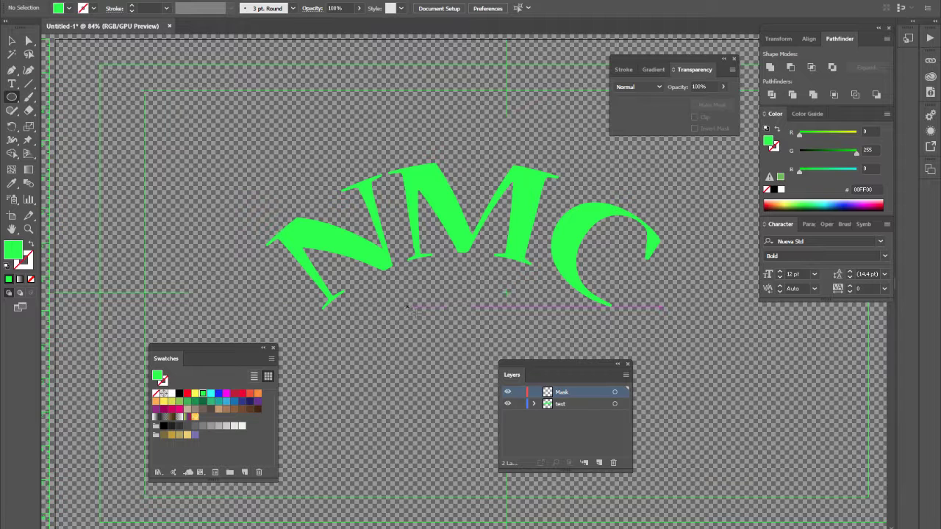
drag(421, 321, 435, 333)
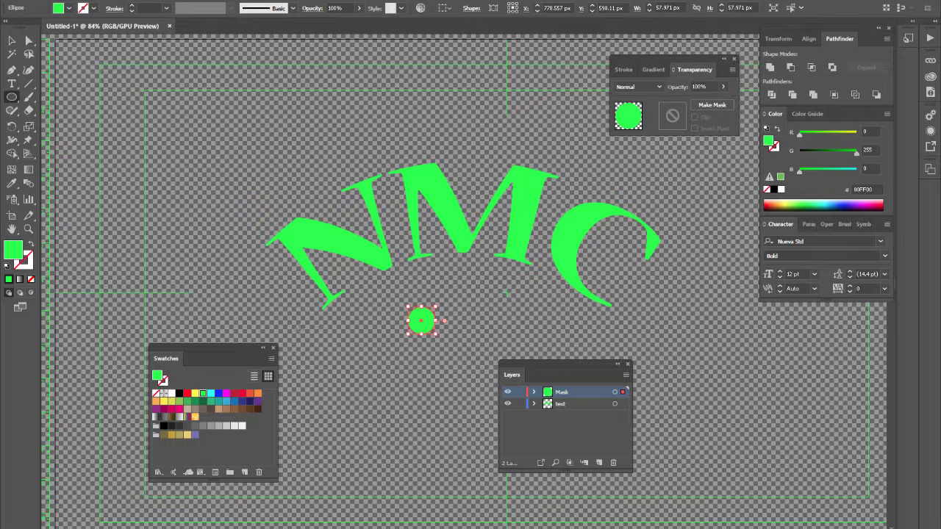
click(12, 141)
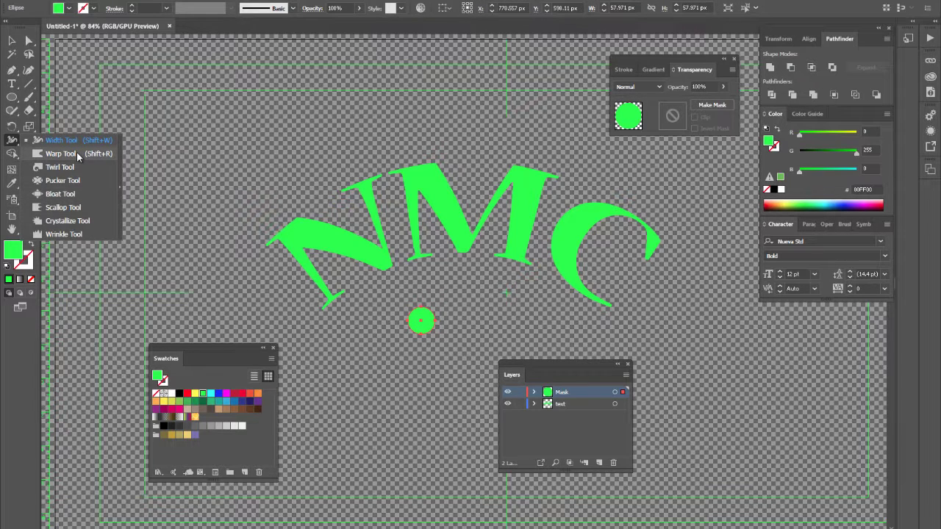
click(73, 193)
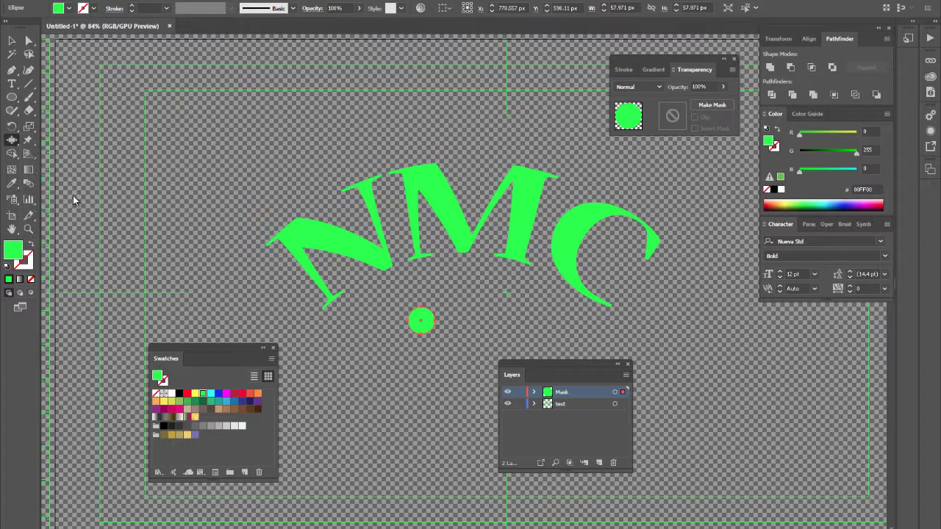
click(421, 323)
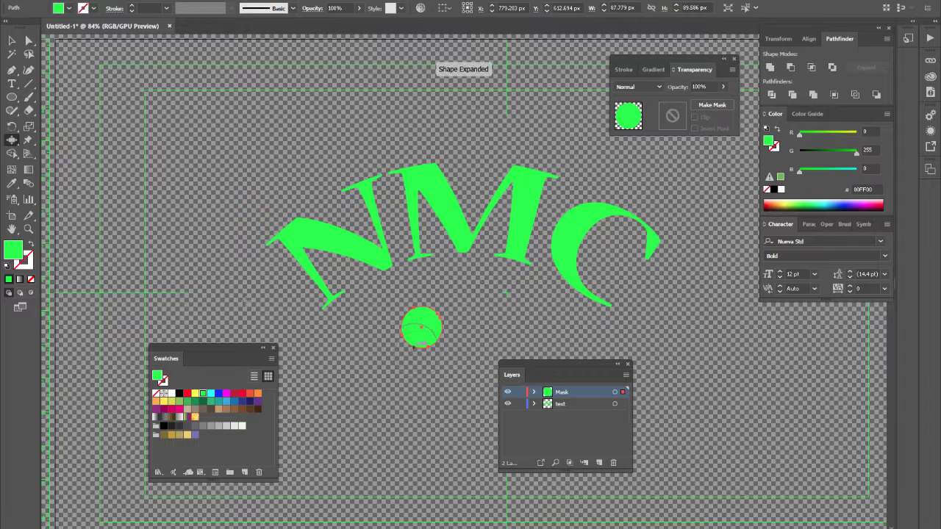
- Roughen the bloated circle's edge into irregular spikes with the Crystallize tool
drag(13, 140, 88, 222)
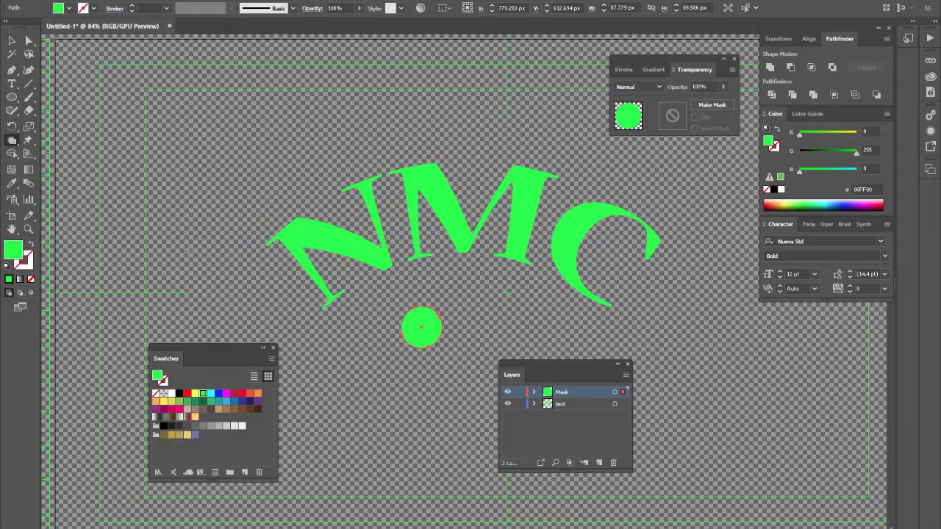
click(417, 334)
drag(418, 335, 418, 338)
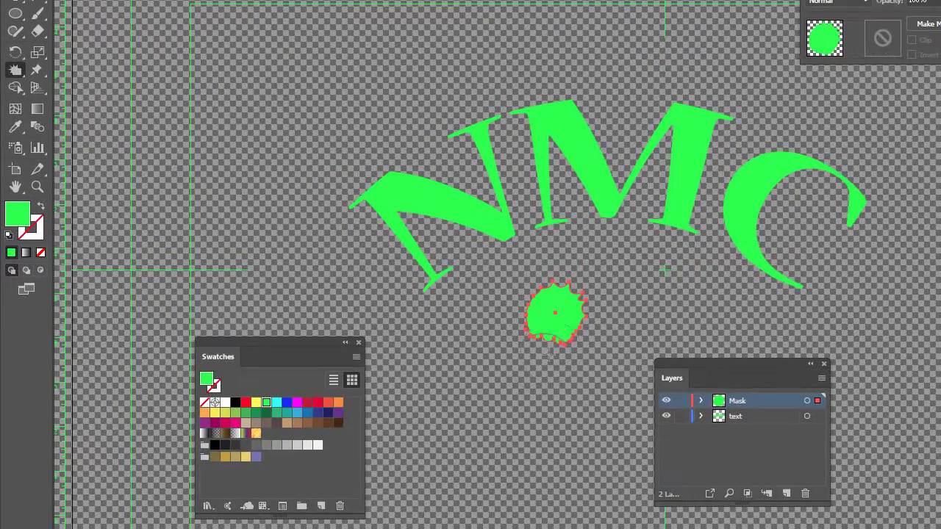
mouse_move(555, 324)
mouse_down()
mouse_move(537, 417)
mouse_move(506, 402)
mouse_move(408, 403)
mouse_move(519, 331)
mouse_move(498, 332)
mouse_move(549, 311)
mouse_move(479, 320)
mouse_move(613, 401)
mouse_move(605, 480)
mouse_move(566, 311)
mouse_move(617, 261)
mouse_up()
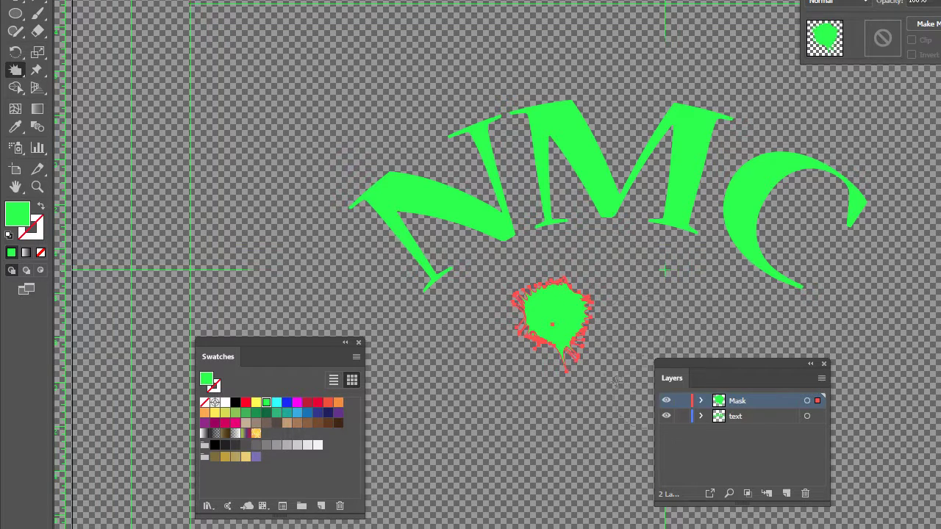
- Move the spiky blob to the left of the N and scale it down
key(v)
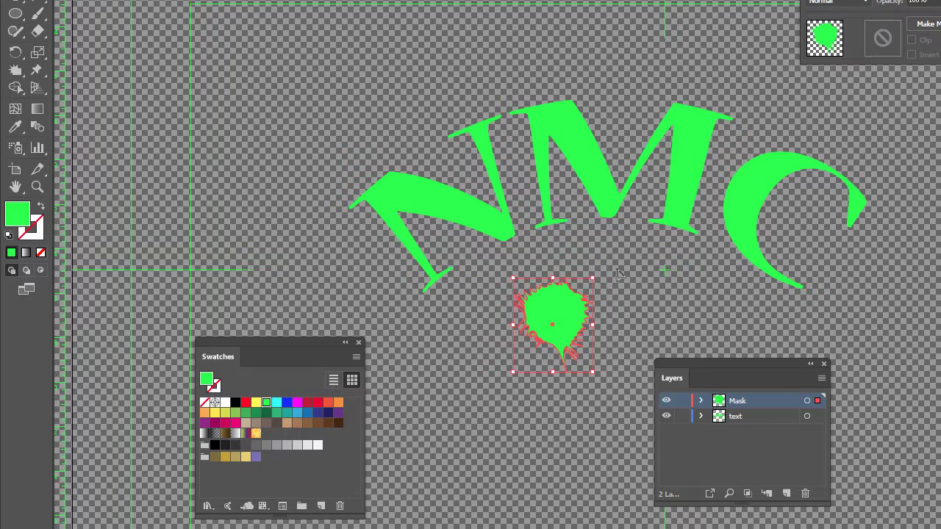
drag(577, 321, 298, 149)
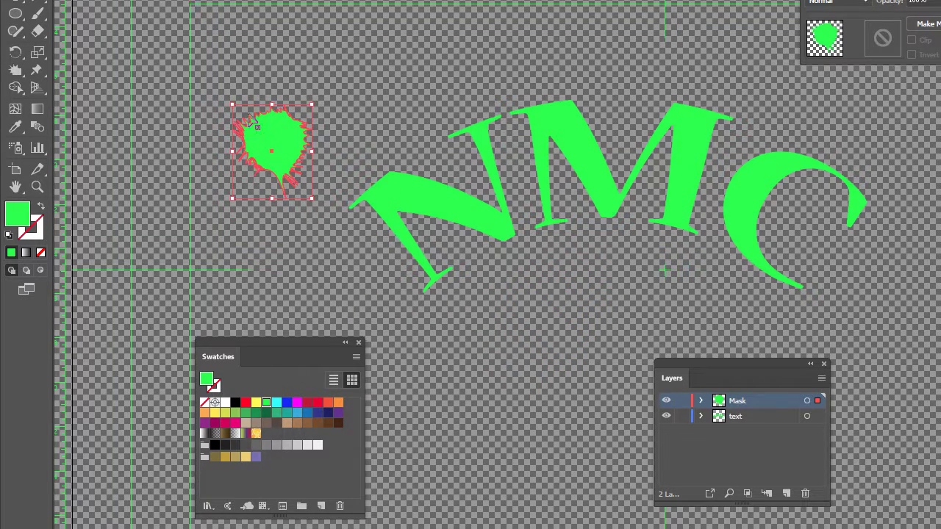
drag(232, 105, 266, 142)
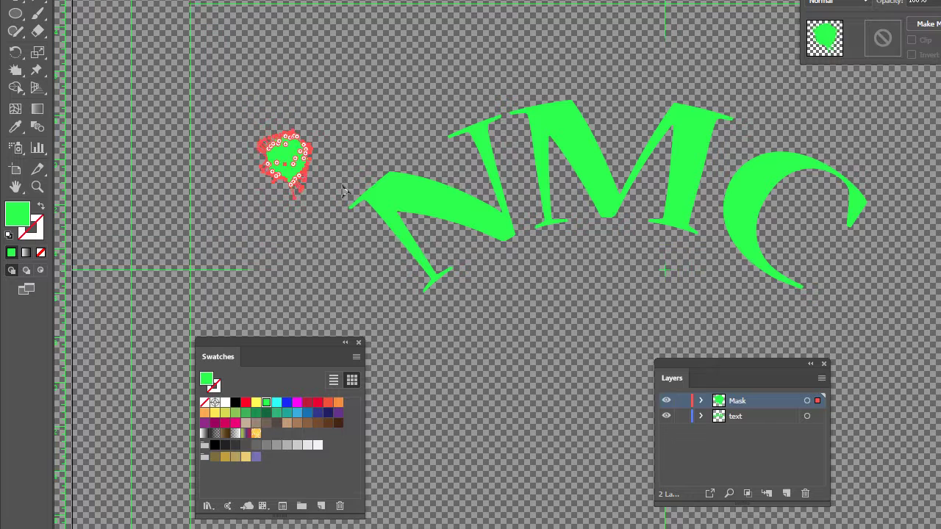
drag(301, 173, 300, 161)
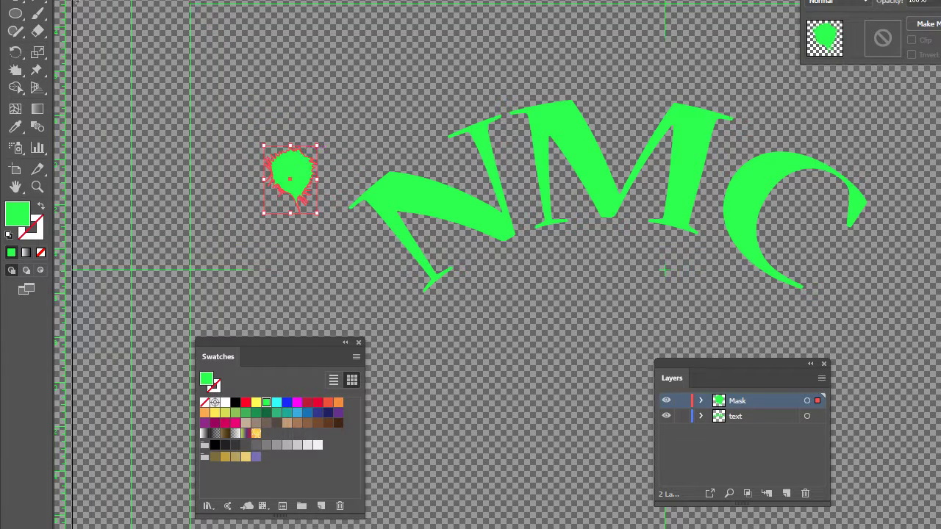
- Draw a second, small green circle above the left end of the lettering
click(15, 13)
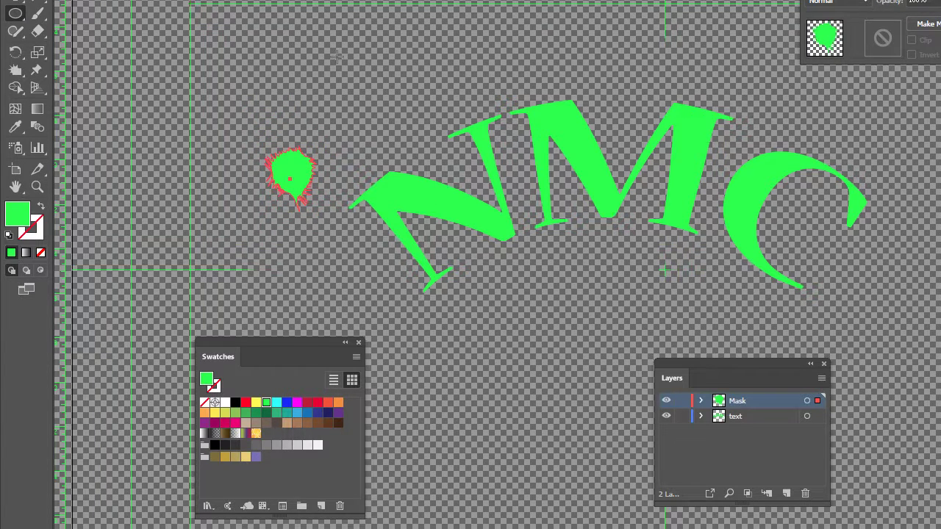
drag(334, 57, 373, 94)
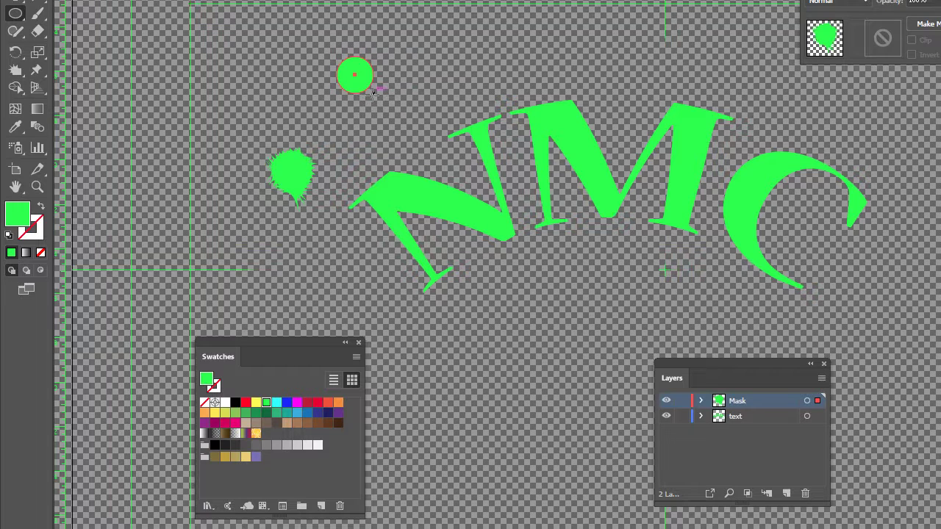
- Set the Crystallize brush to 200 px width, 200 px height and complexity 2, and turn the new circle into a spiky burst
click(15, 71)
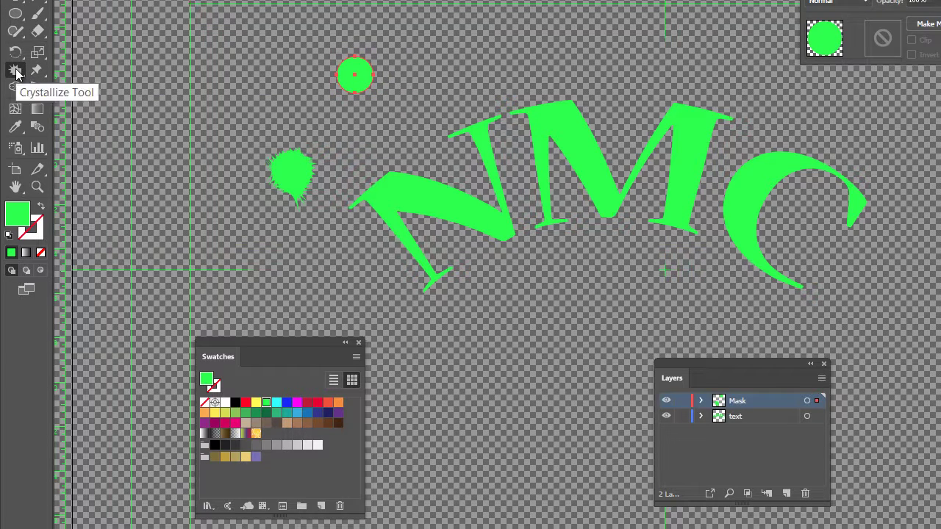
double_click(15, 70)
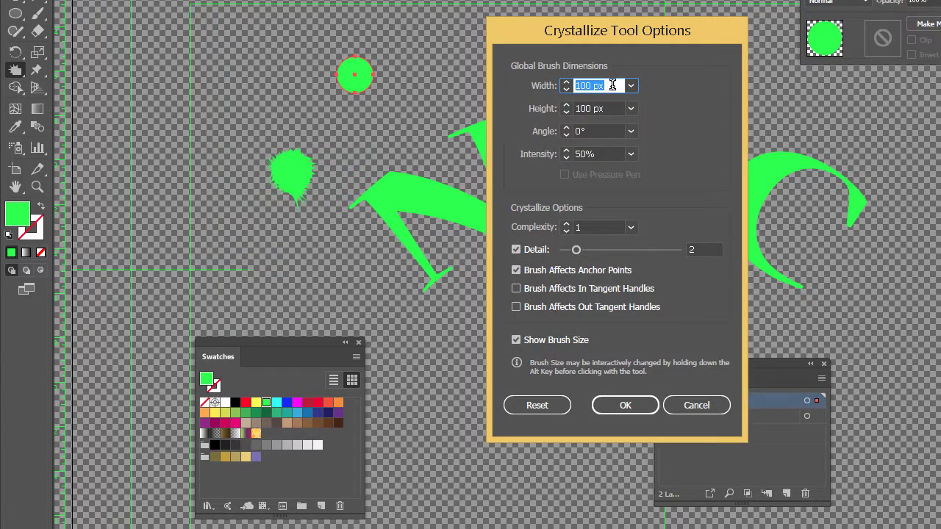
click(566, 223)
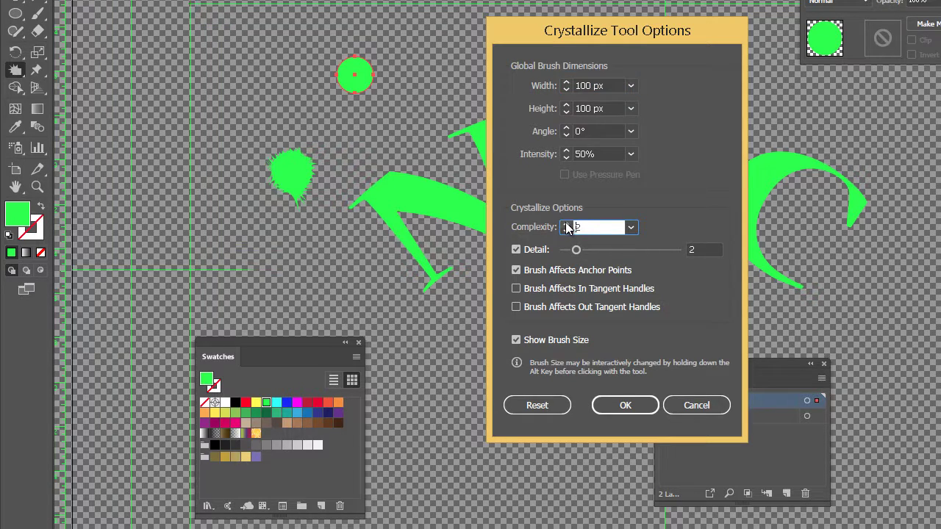
click(611, 83)
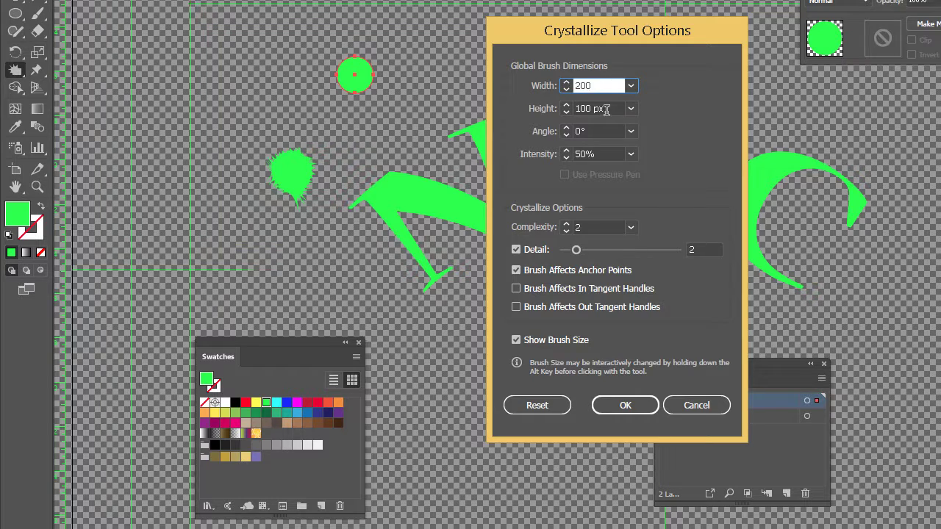
drag(605, 109, 548, 127)
text(200)
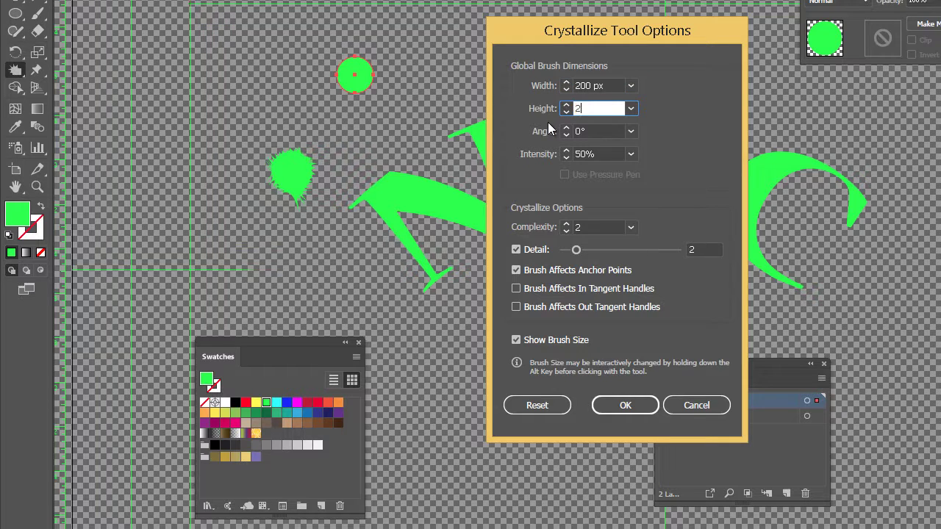
click(626, 405)
click(360, 74)
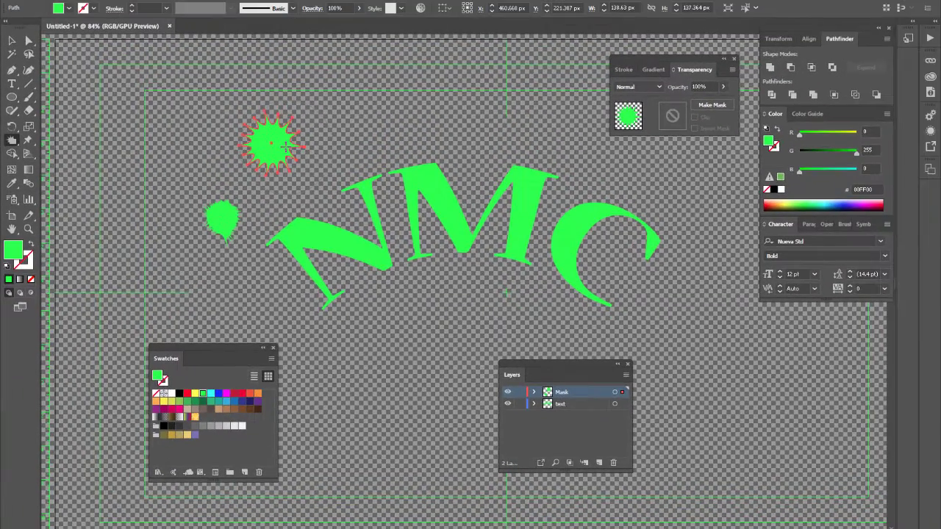
click(289, 173)
- Try the adjusted Crystallize brush on the irregular blob left of the N, and delete the blob
click(12, 41)
click(239, 236)
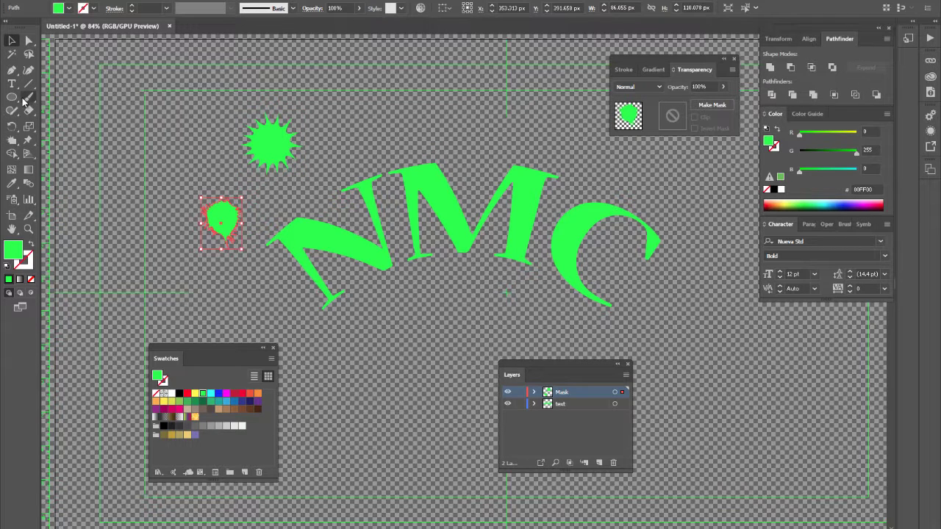
click(11, 140)
click(217, 222)
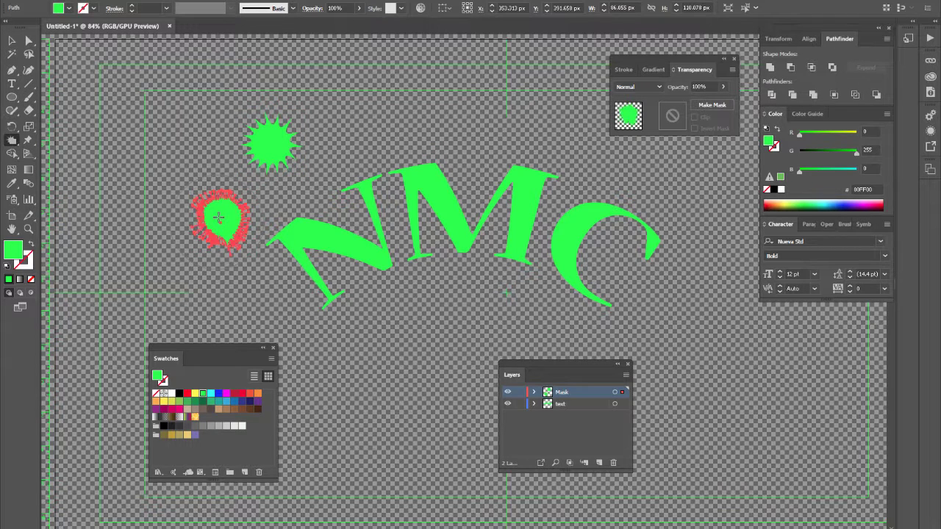
click(12, 40)
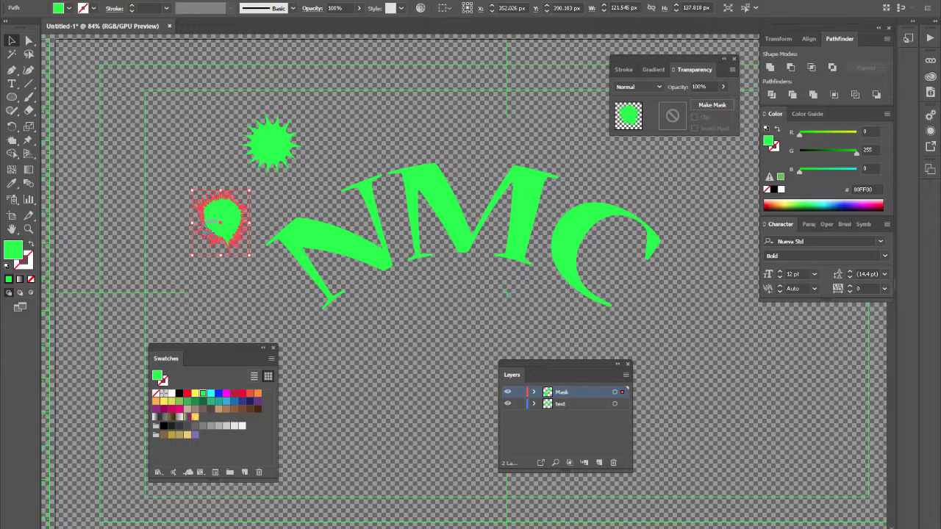
key(Delete)
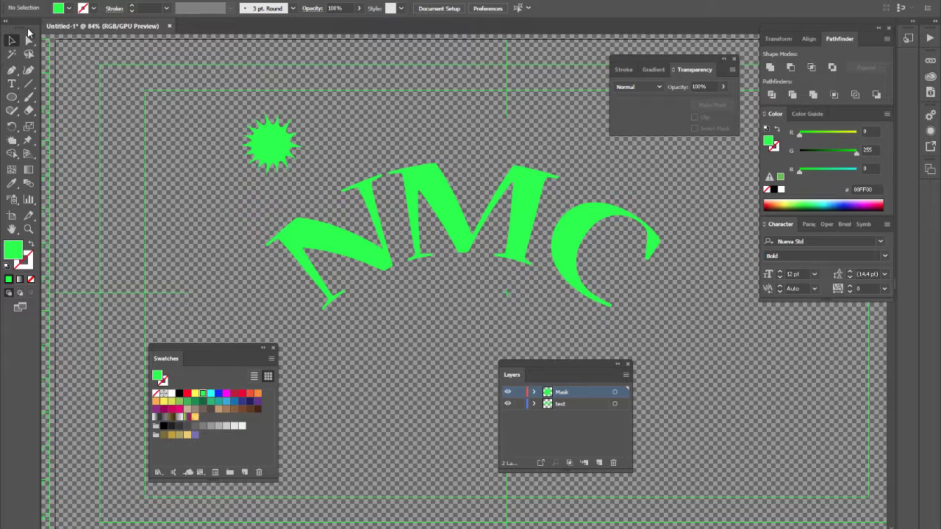
- Duplicate the spiky burst to the left of the N and try Crystallize strokes on the copy, undoing the excessive ones
click(278, 161)
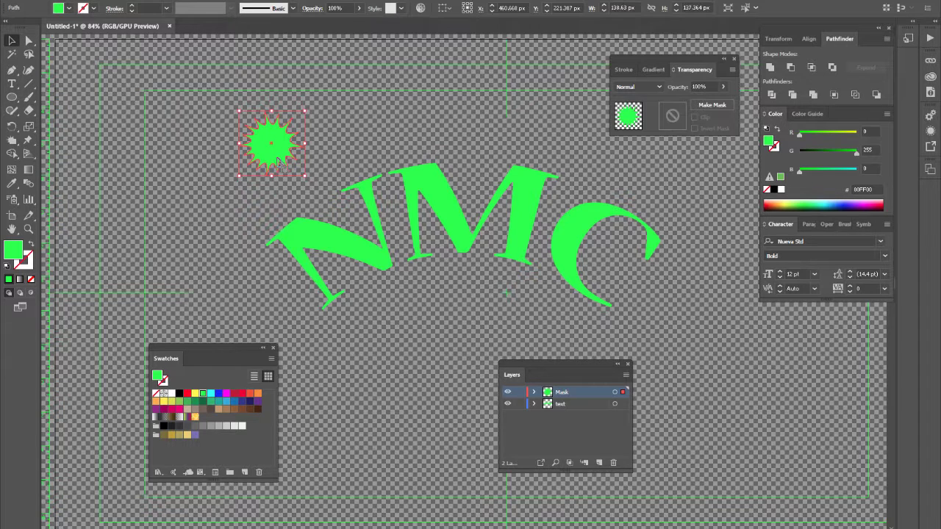
alt+drag(279, 161, 235, 236)
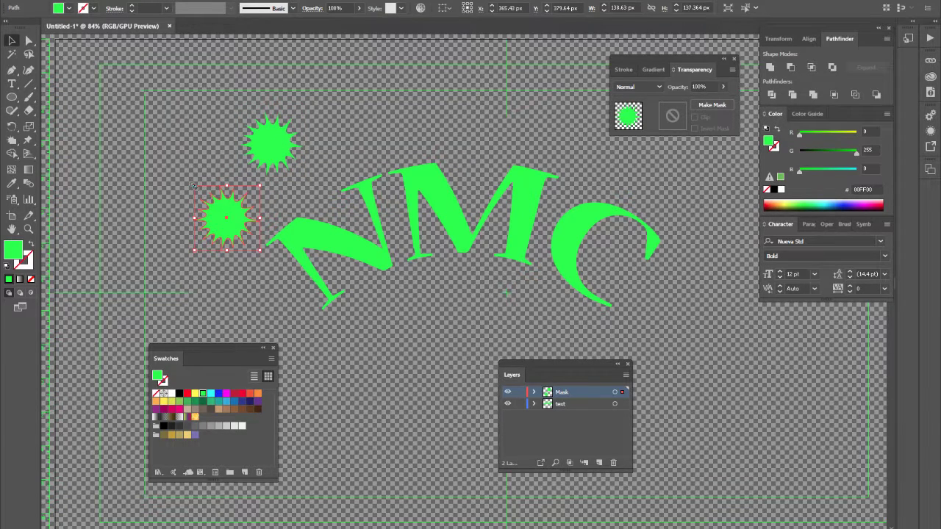
click(11, 141)
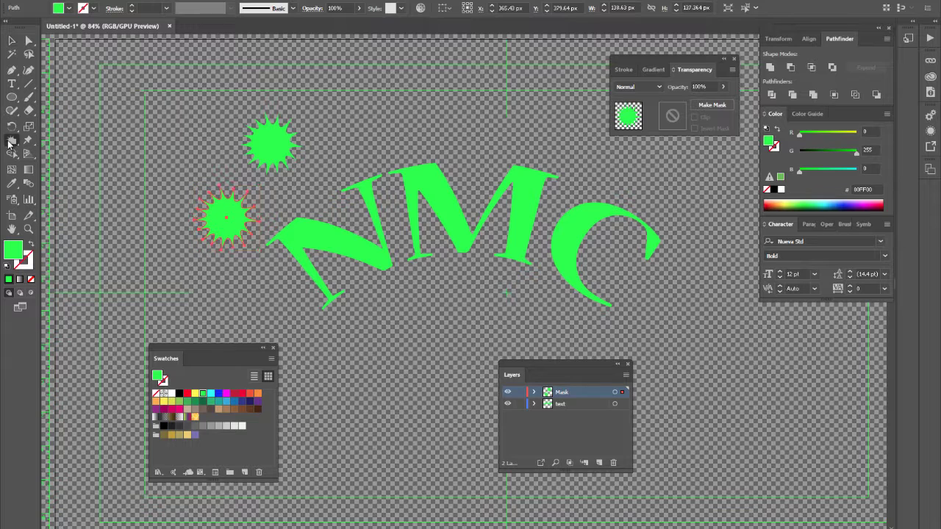
mouse_move(229, 218)
mouse_down()
mouse_move(193, 228)
mouse_move(205, 223)
mouse_move(188, 272)
mouse_move(177, 276)
mouse_move(216, 232)
mouse_up()
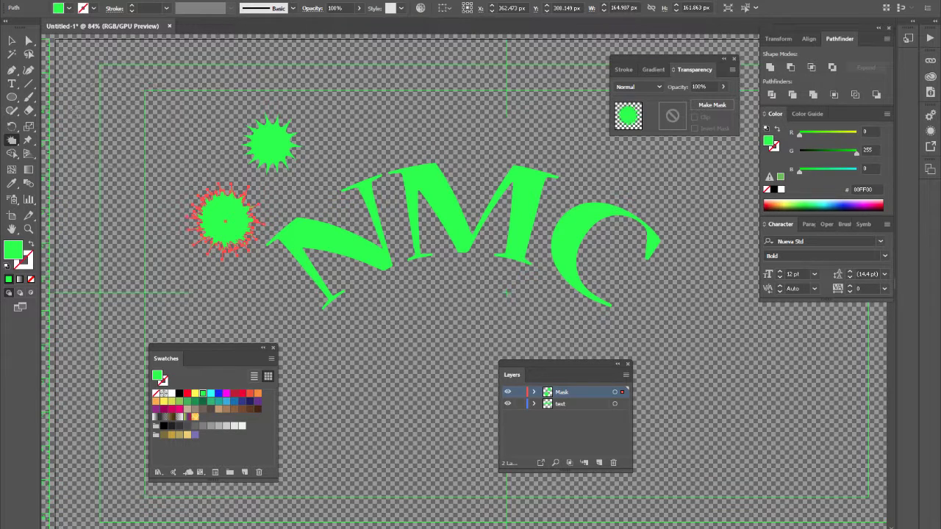
key(ctrl+z)
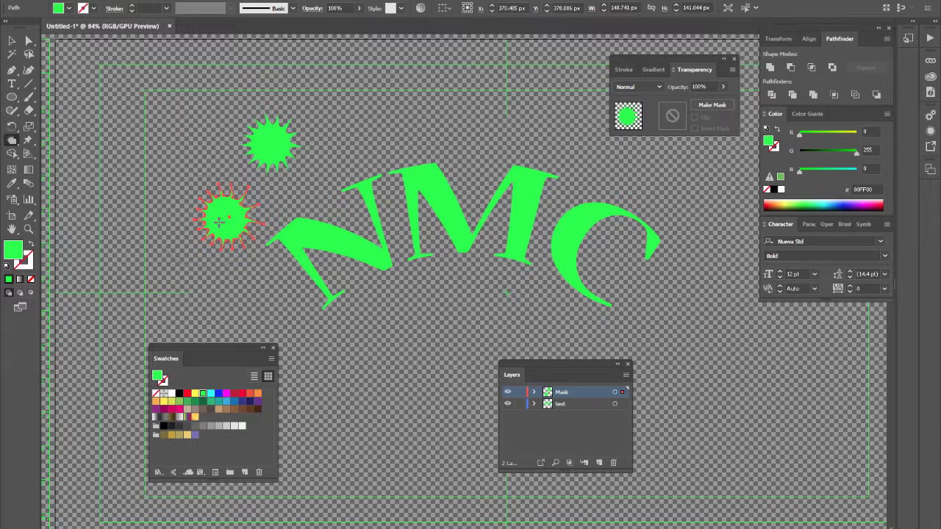
drag(221, 219, 221, 219)
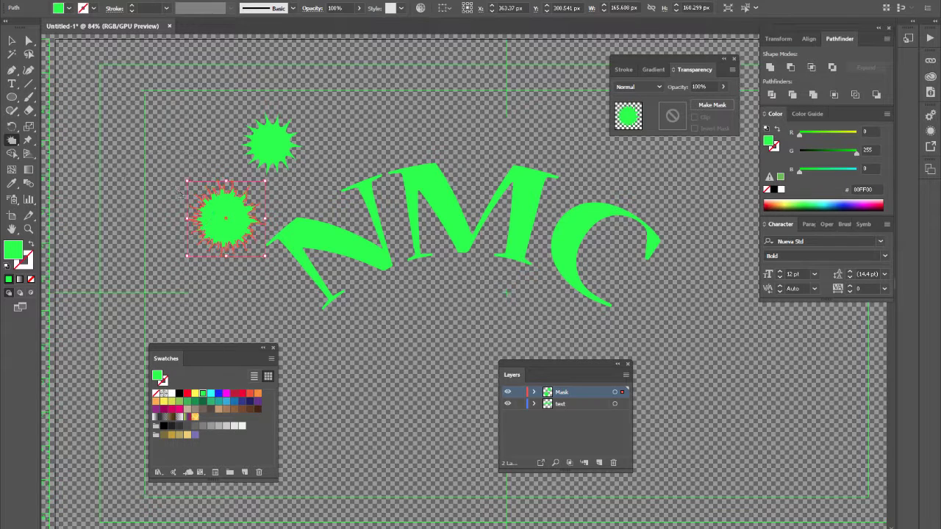
key(ctrl+z)
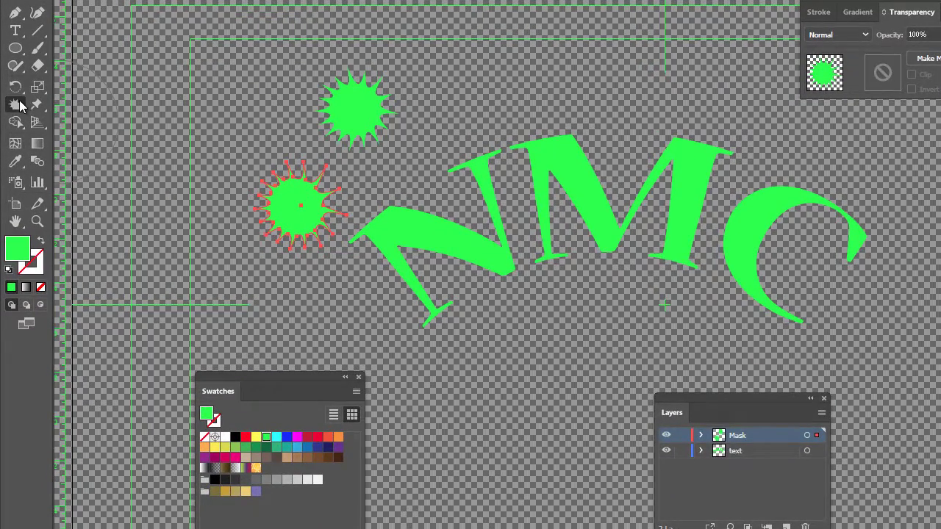
- Set the Crystallize brush intensity to 20% and apply it lightly to the copied burst left of the N
double_click(16, 144)
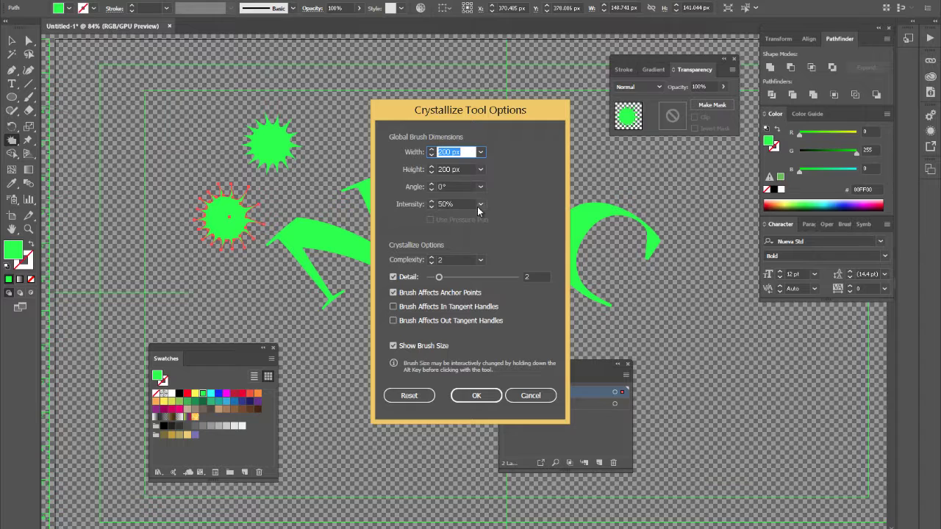
click(480, 205)
click(497, 242)
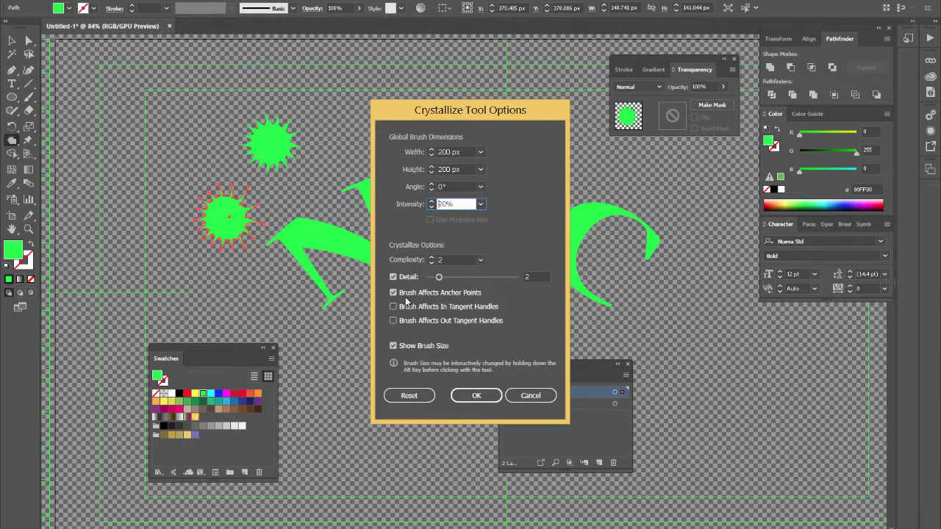
click(477, 396)
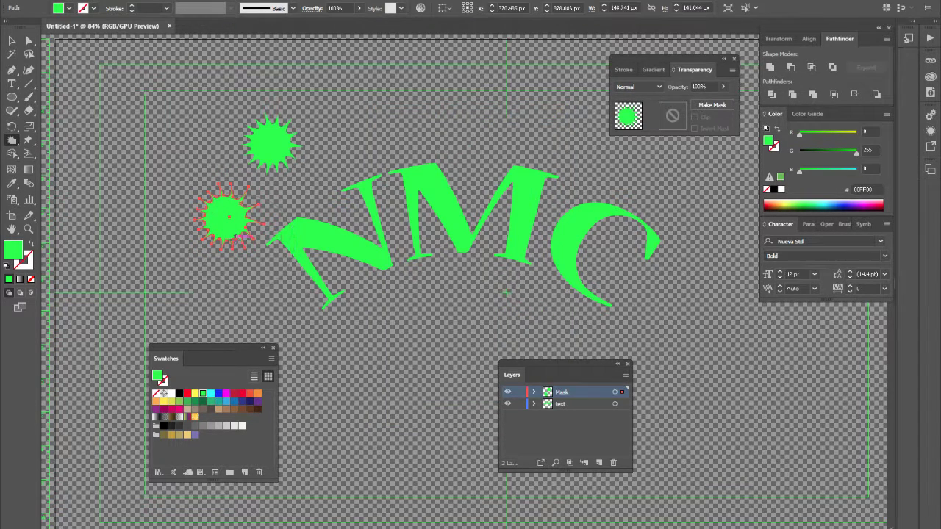
drag(227, 234, 228, 229)
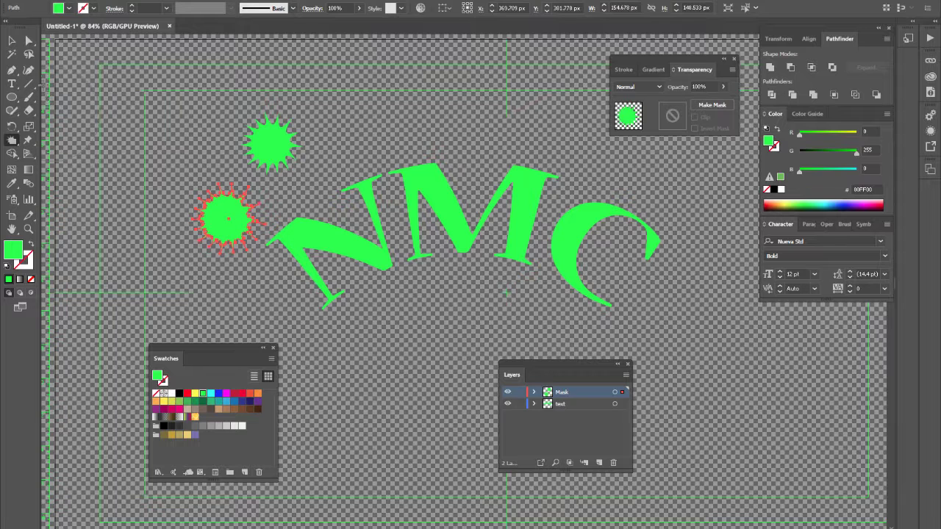
click(12, 41)
click(178, 136)
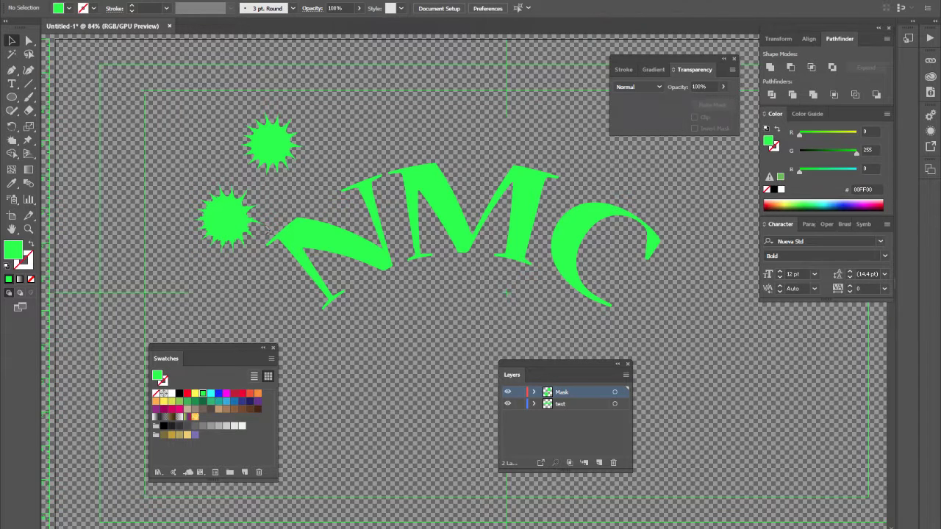
- Move both spiky bursts beneath the lettering, the larger one below the N and the other scaled down below the M
drag(262, 221, 358, 372)
drag(233, 229, 439, 349)
drag(401, 307, 426, 335)
drag(377, 364, 380, 382)
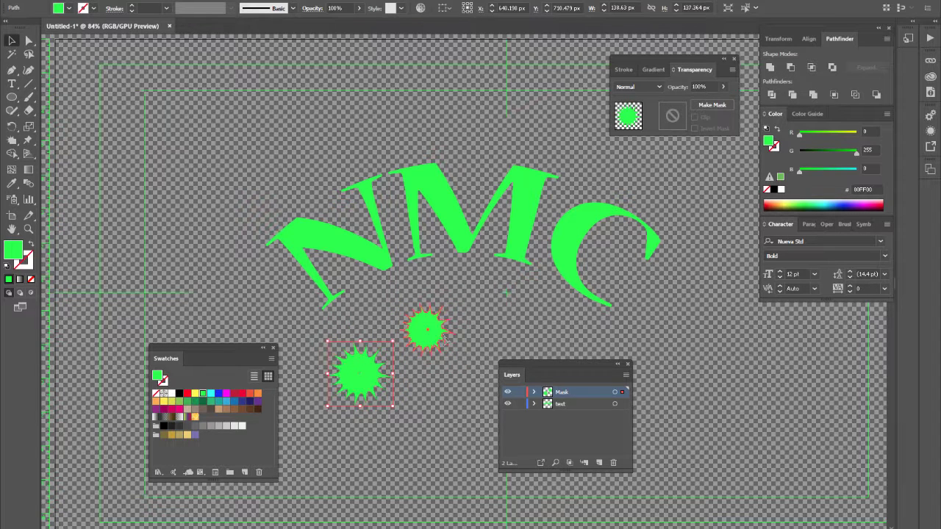
drag(447, 338, 498, 334)
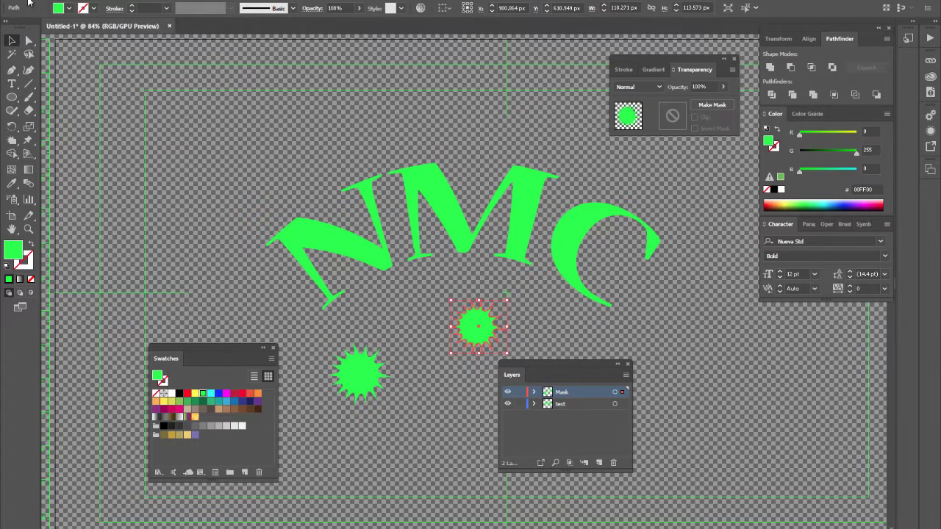
- Start saving the document and browse to the folder NMC (F:) > DigitalEditing > MAsk-key5
click(29, 3)
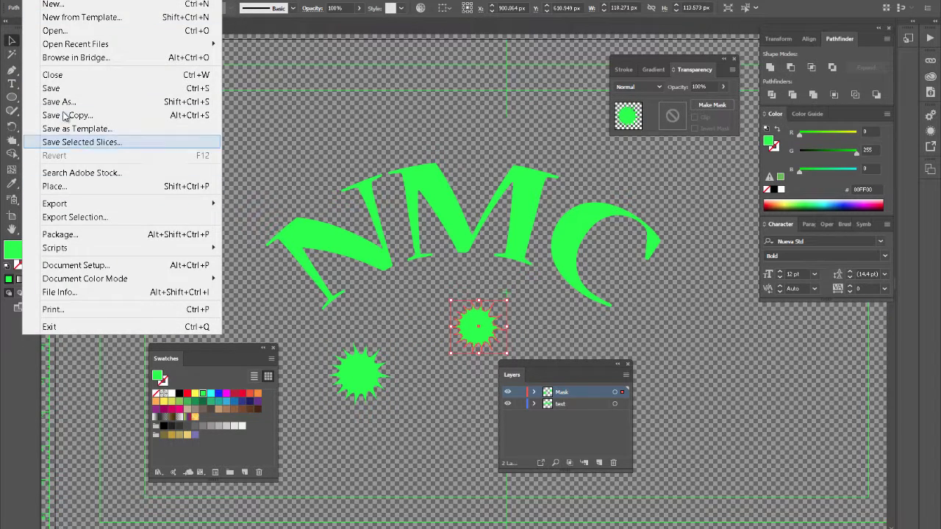
click(63, 88)
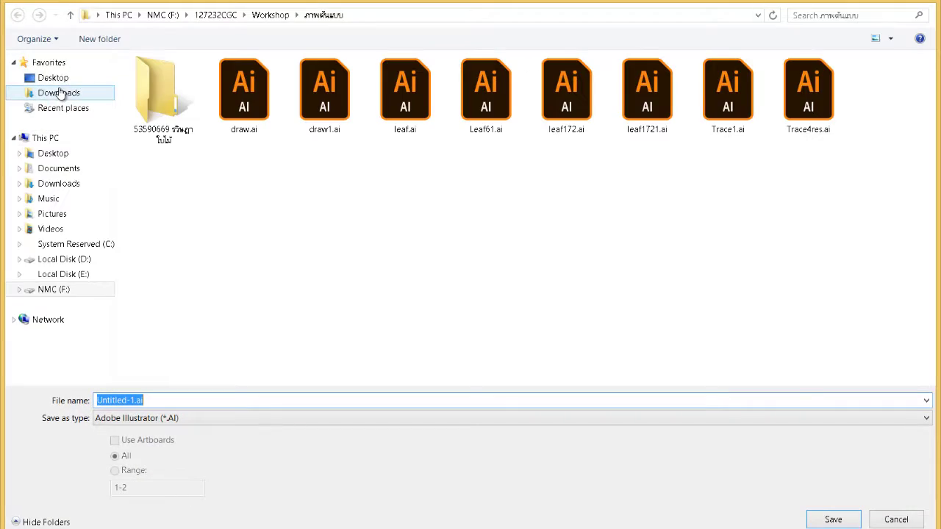
click(121, 19)
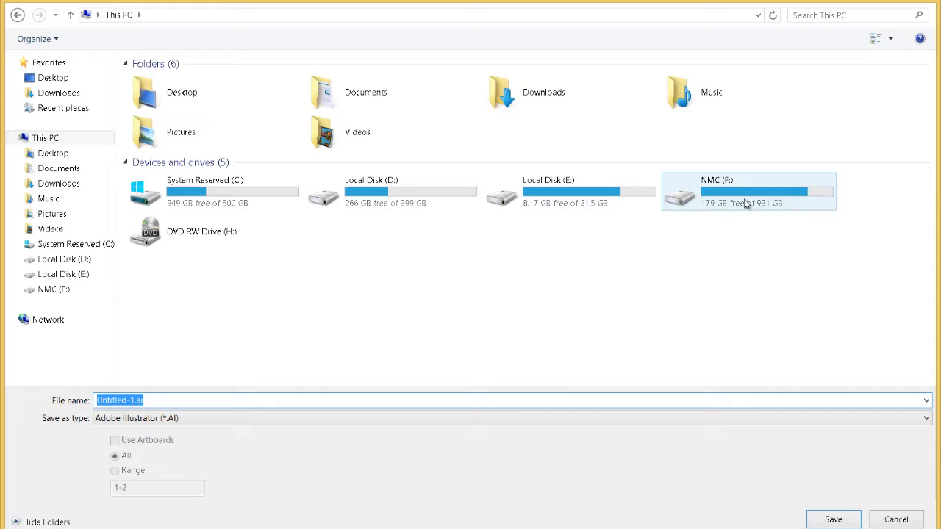
double_click(744, 204)
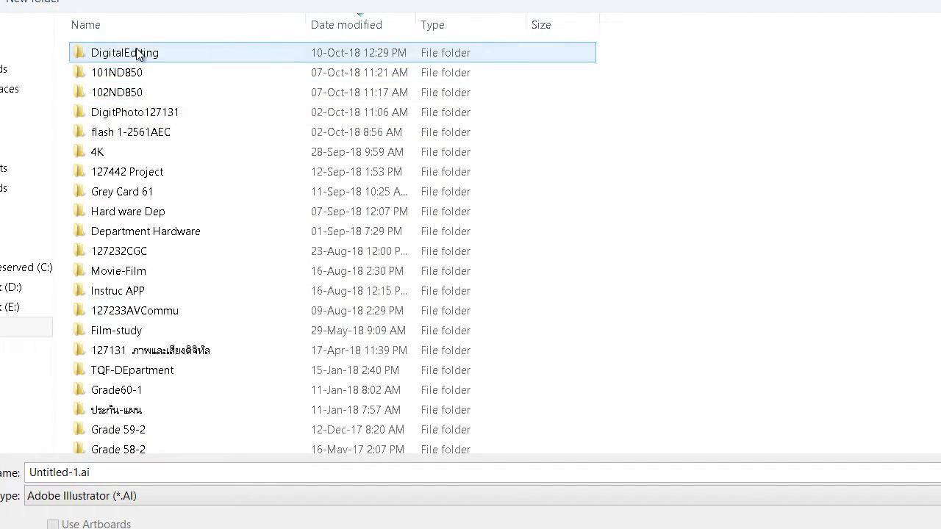
double_click(136, 53)
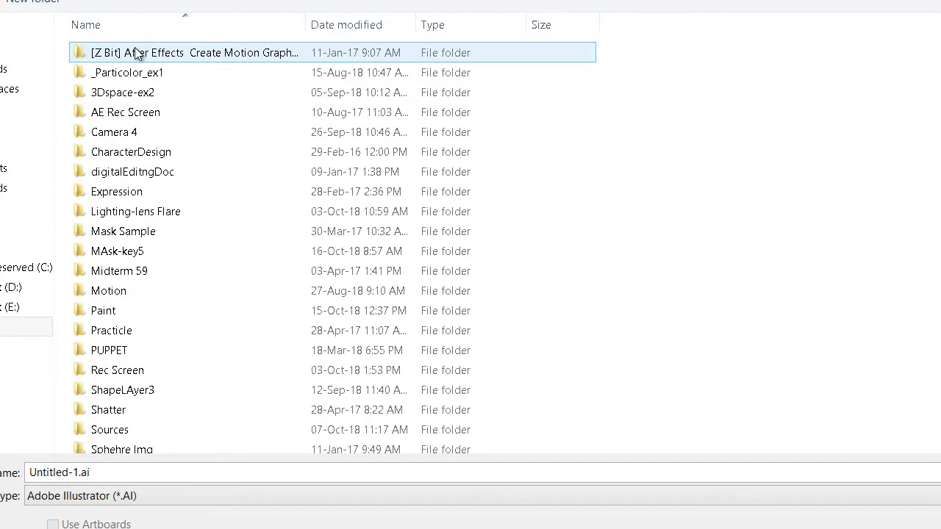
double_click(137, 250)
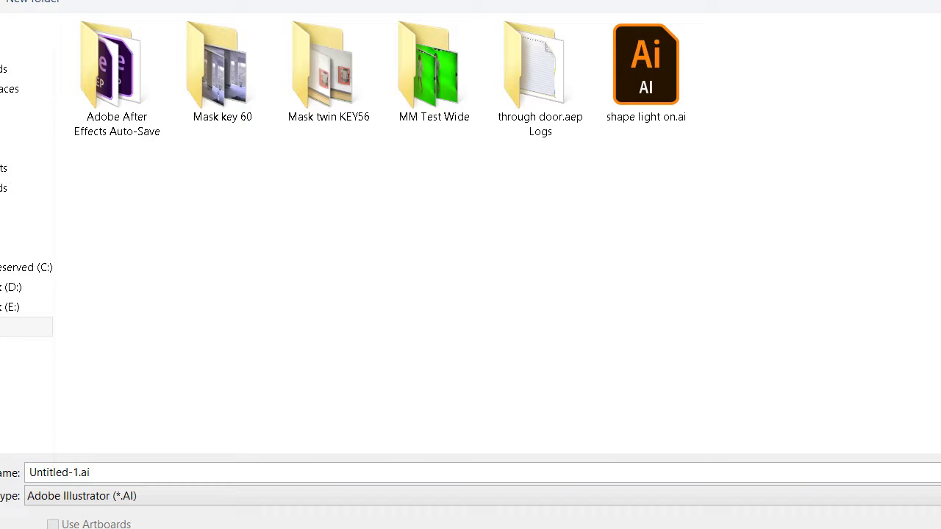
- Name the file for Mask61.ai and save it with the default Illustrator CC options
click(81, 473)
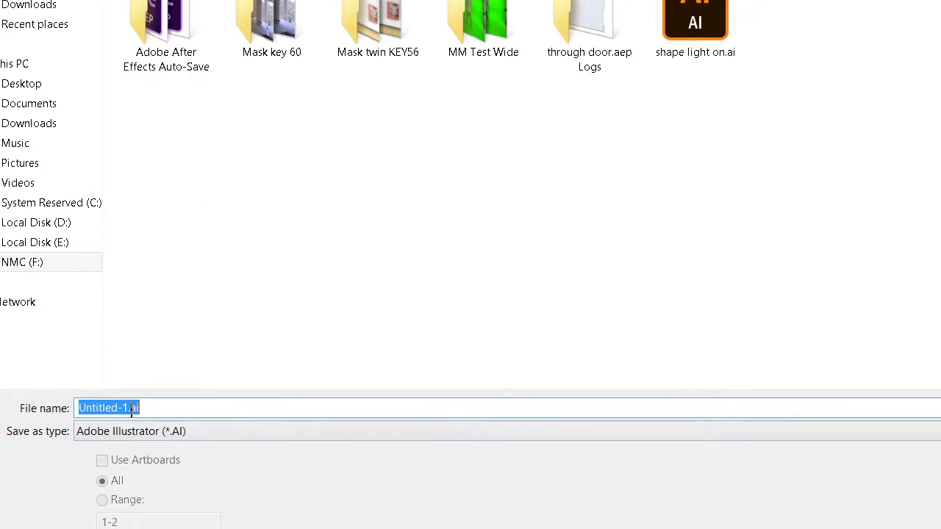
drag(129, 408, 0, 424)
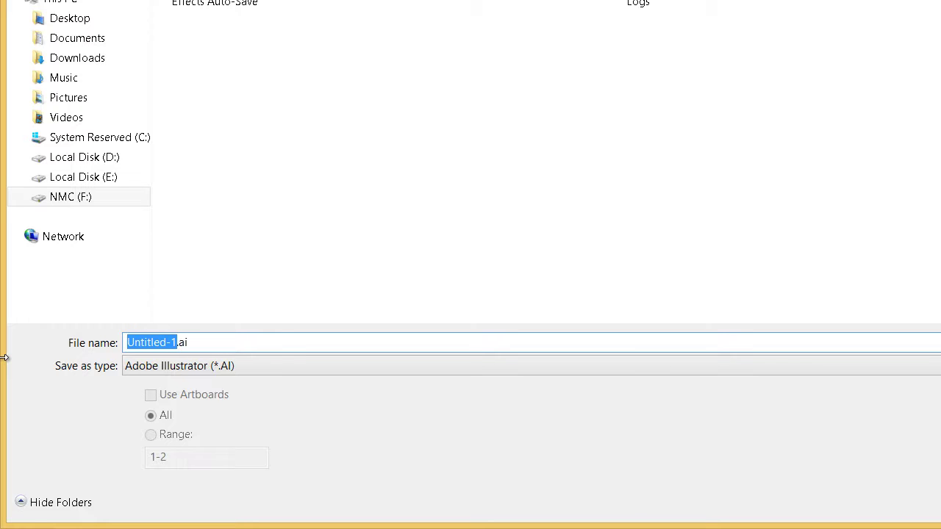
text(for)
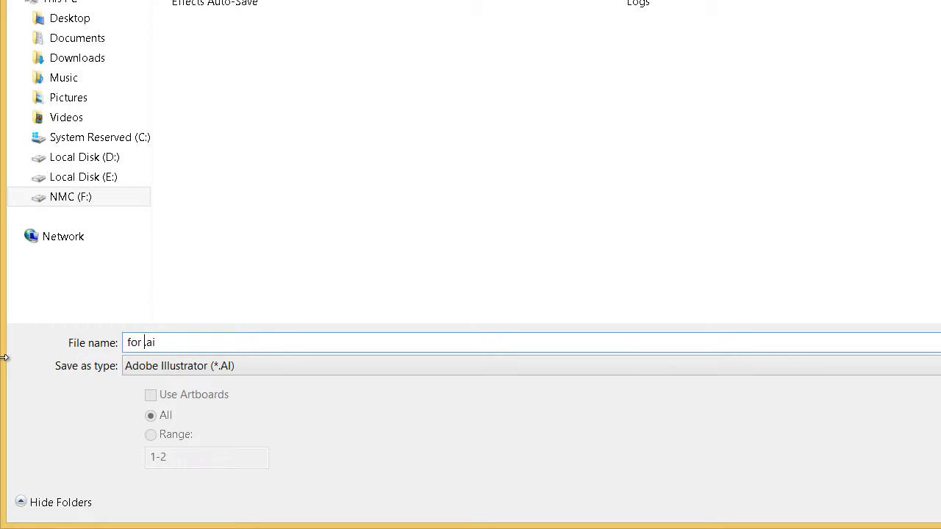
text( Mask61)
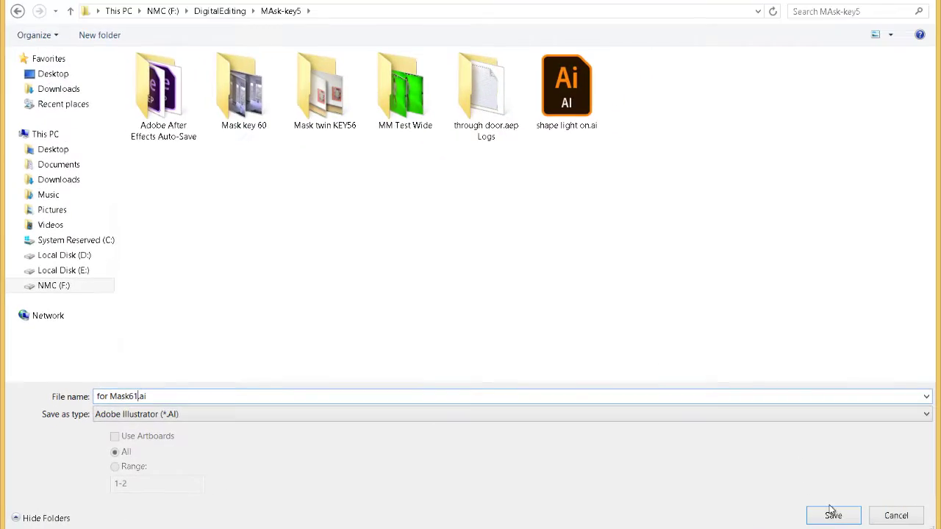
click(833, 514)
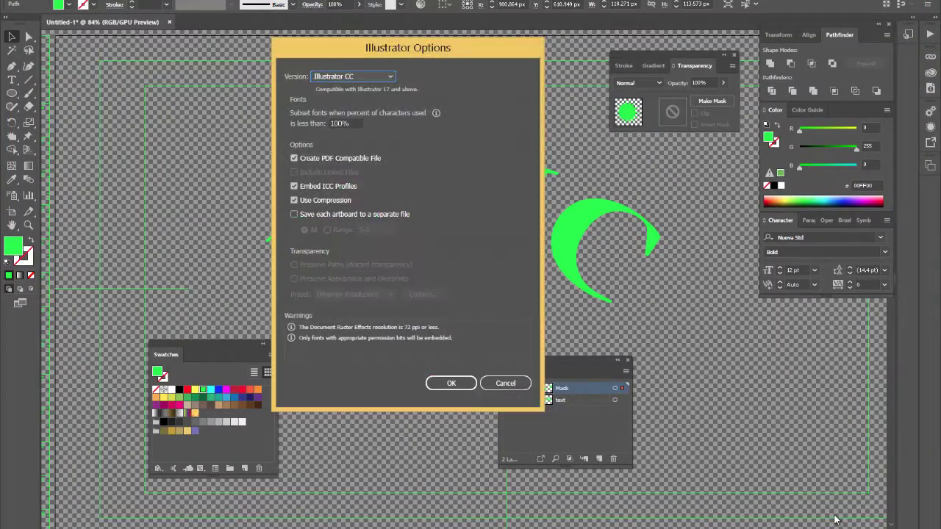
click(450, 384)
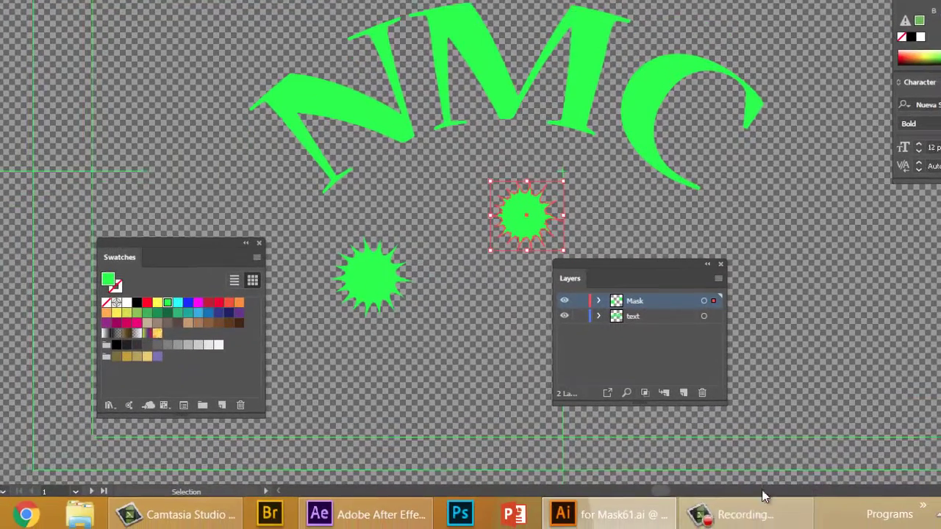
click(735, 510)
click(867, 382)
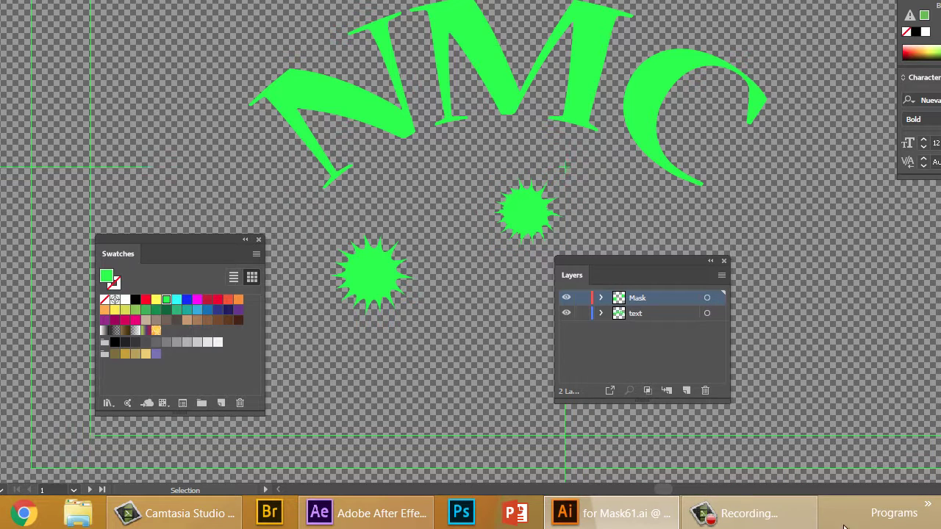
- Switch to After Effects and collapse the expanded layers in the Mask Basic 61 timeline
click(397, 525)
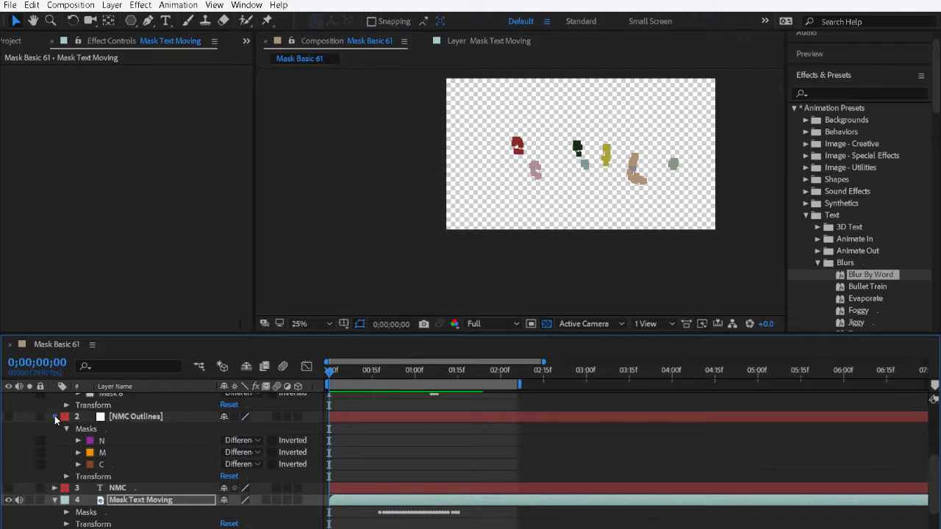
click(43, 403)
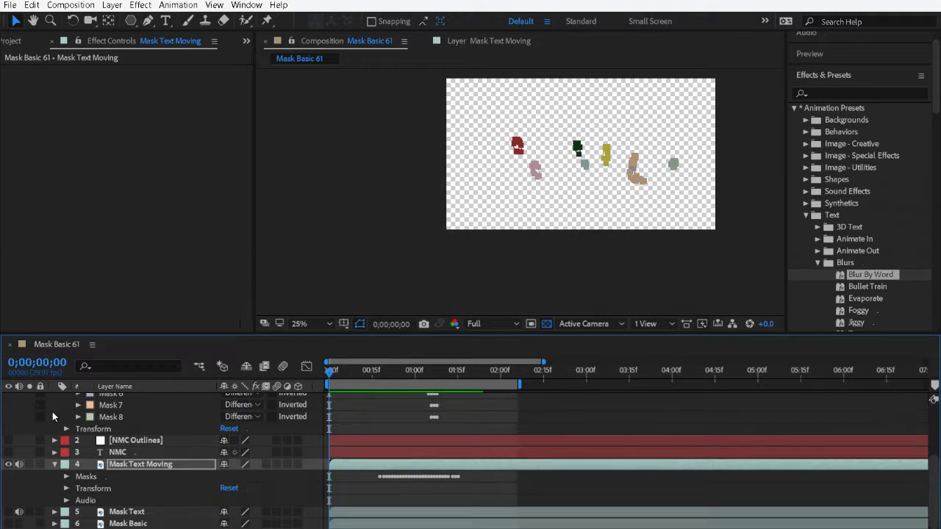
scroll(41, 402, up, 3)
click(54, 400)
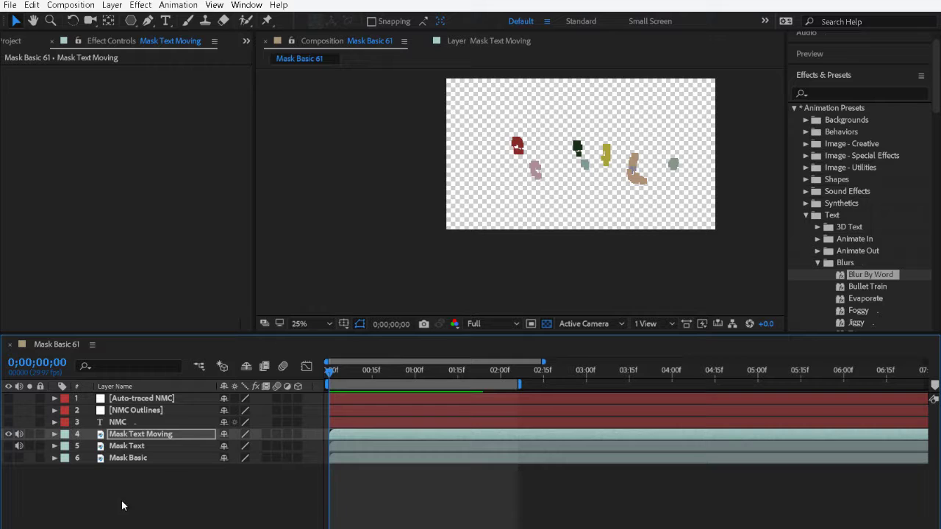
- Start importing a file into the project and browse to NMC (F:) > DigitalEditing > MAsk-key5
click(53, 76)
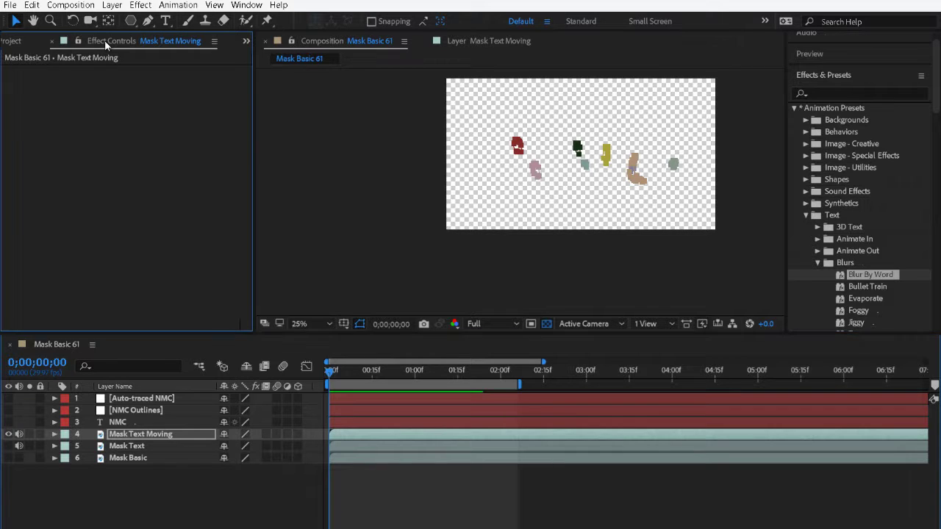
click(17, 42)
click(77, 257)
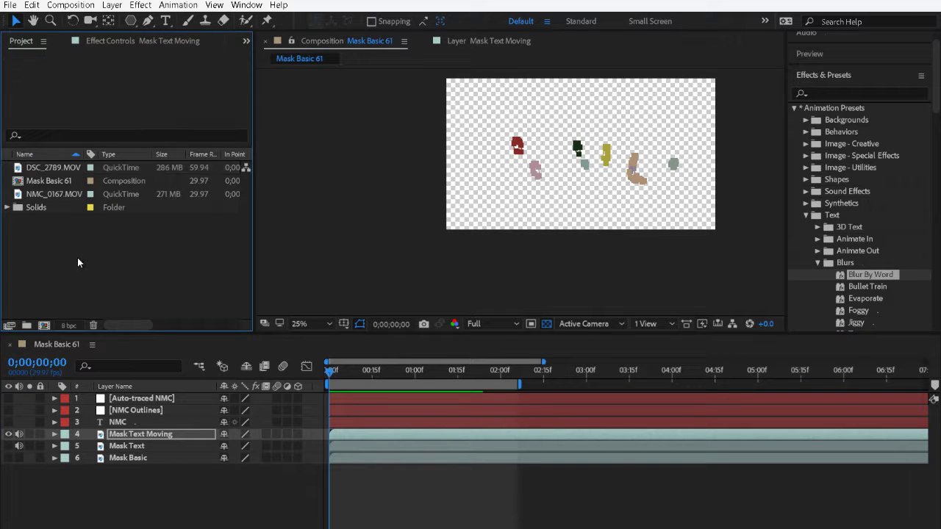
right_click(78, 242)
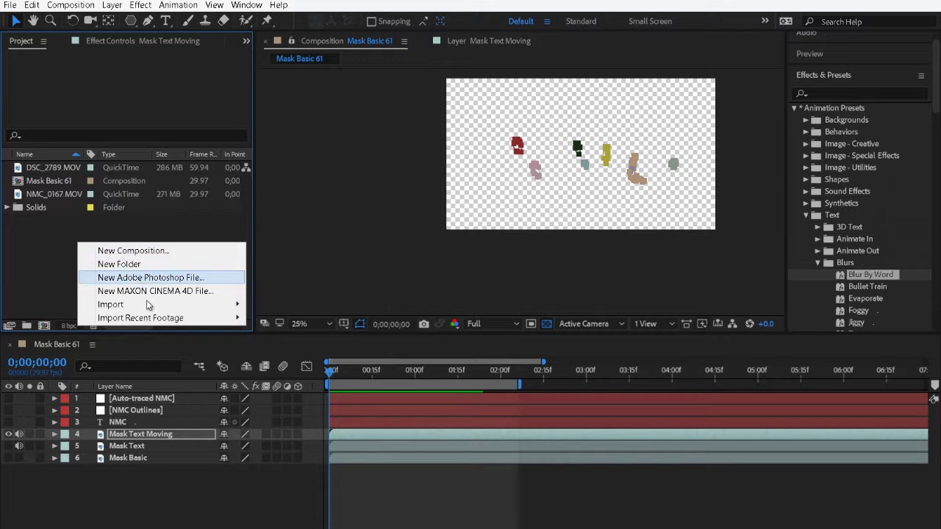
mouse_move(235, 305)
click(271, 305)
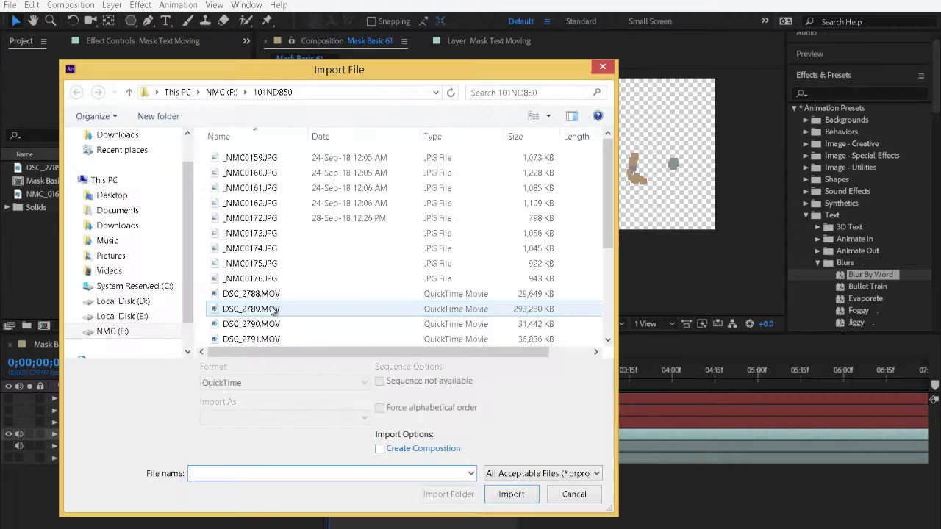
click(175, 92)
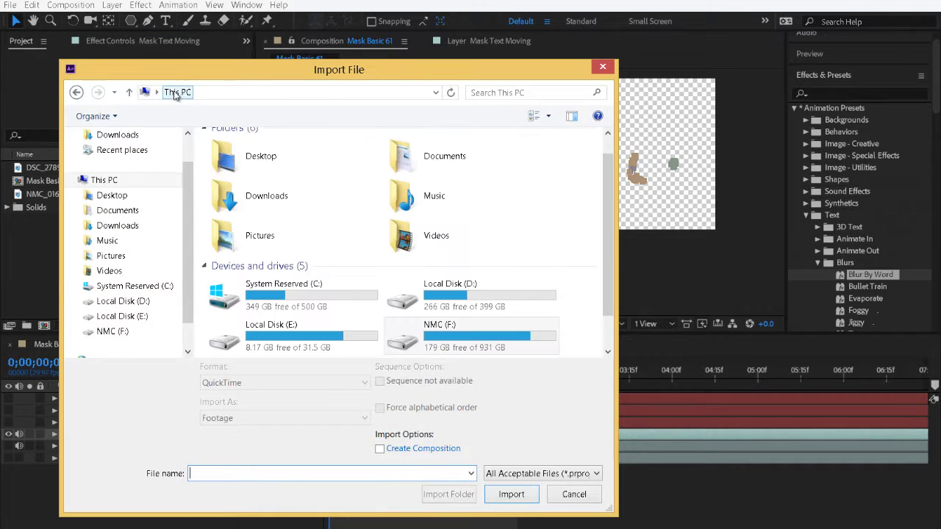
double_click(471, 335)
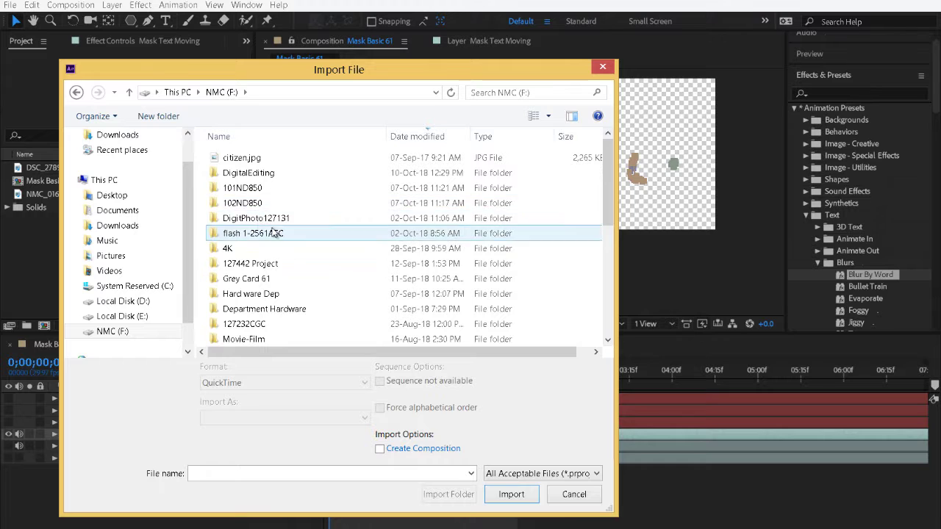
double_click(274, 173)
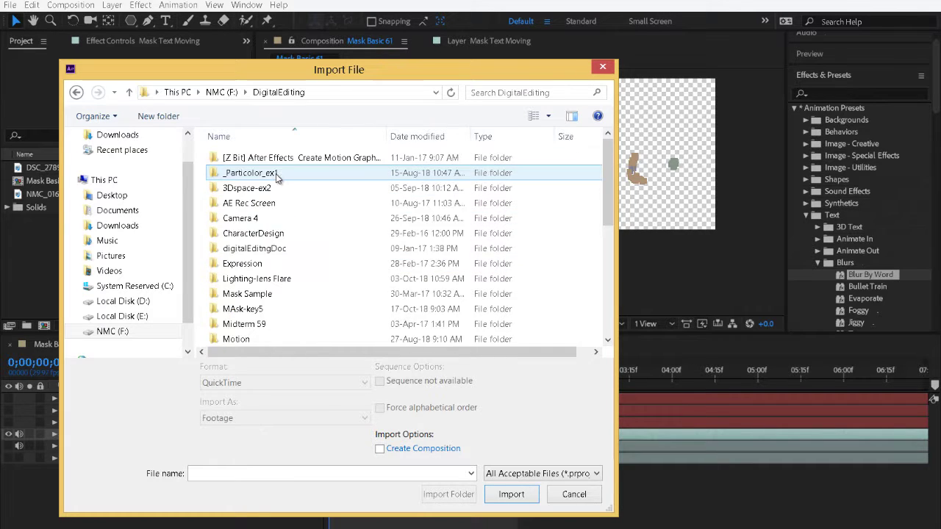
double_click(280, 310)
- Show the folder's files as a list and choose for Mask61.ai for import
scroll(334, 307, down, 5)
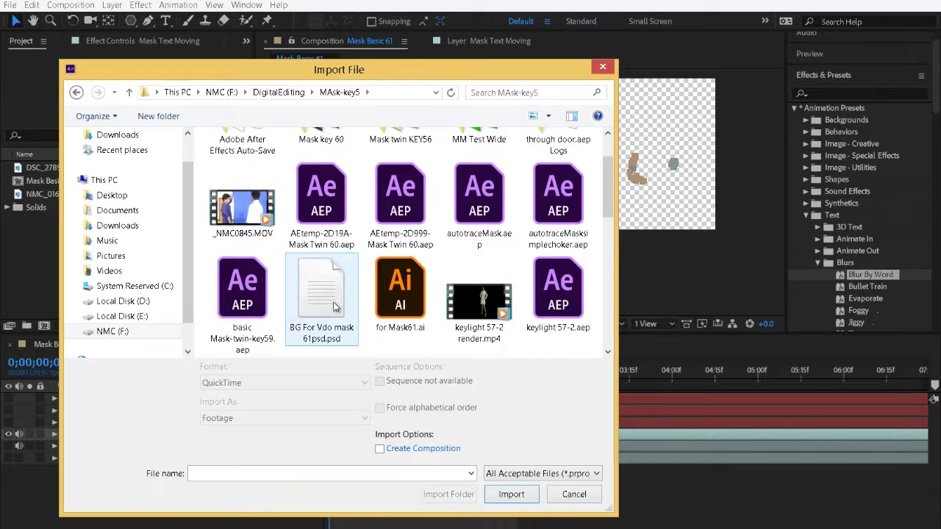
click(550, 118)
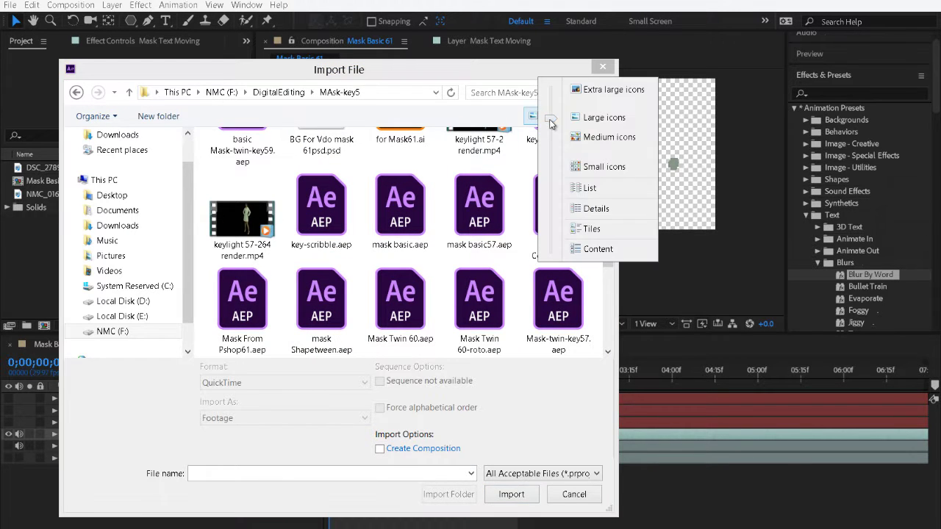
click(590, 189)
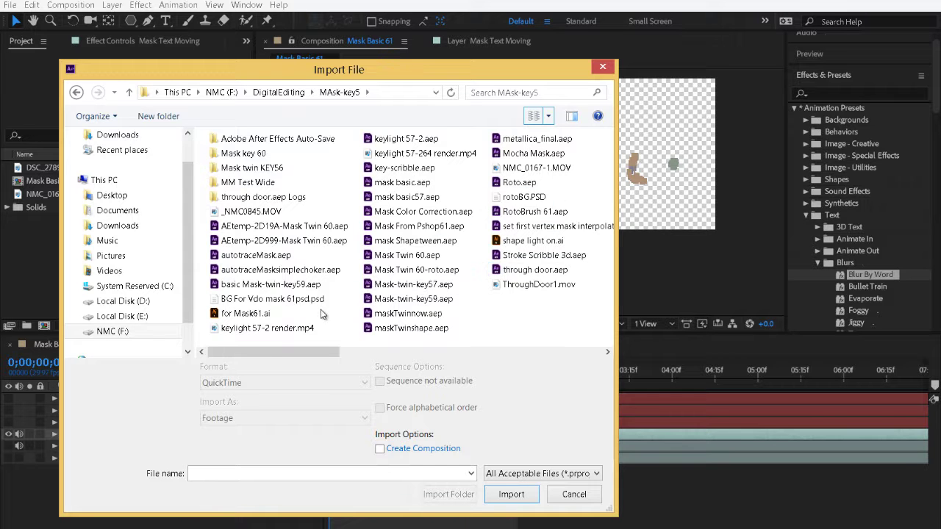
double_click(250, 317)
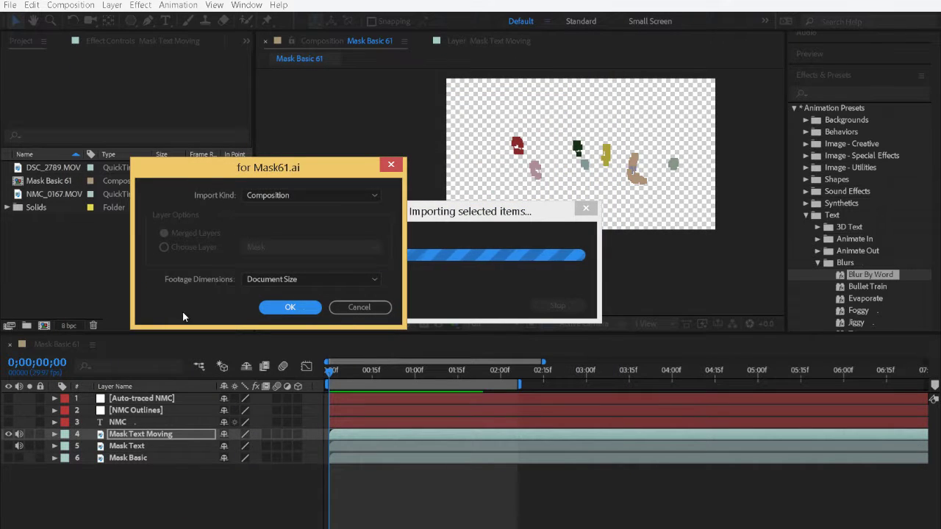
- Import the Illustrator file as Footage, choosing only its text layer, at Document Size
click(375, 197)
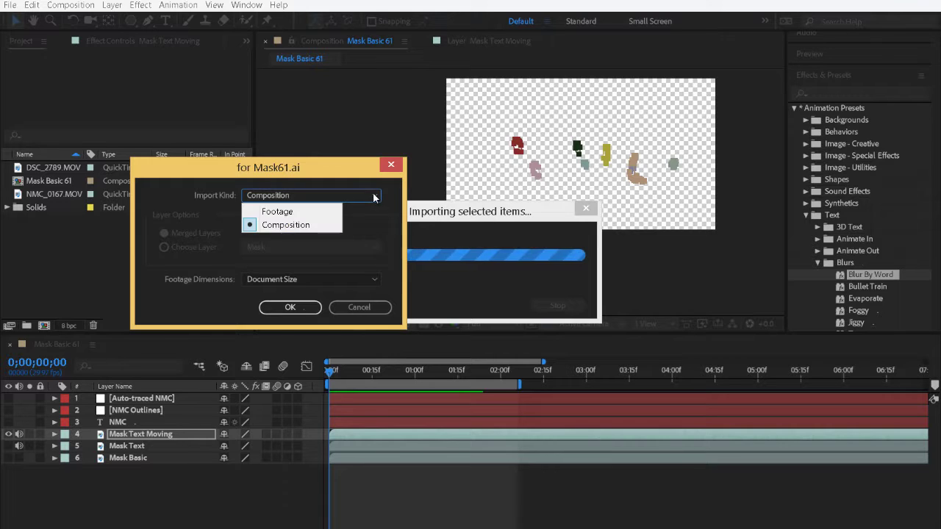
click(320, 212)
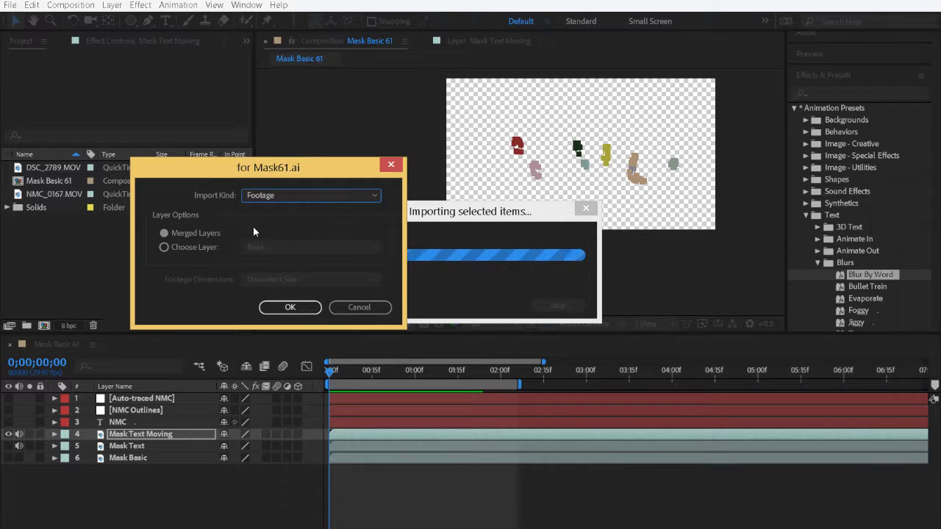
click(204, 248)
click(358, 247)
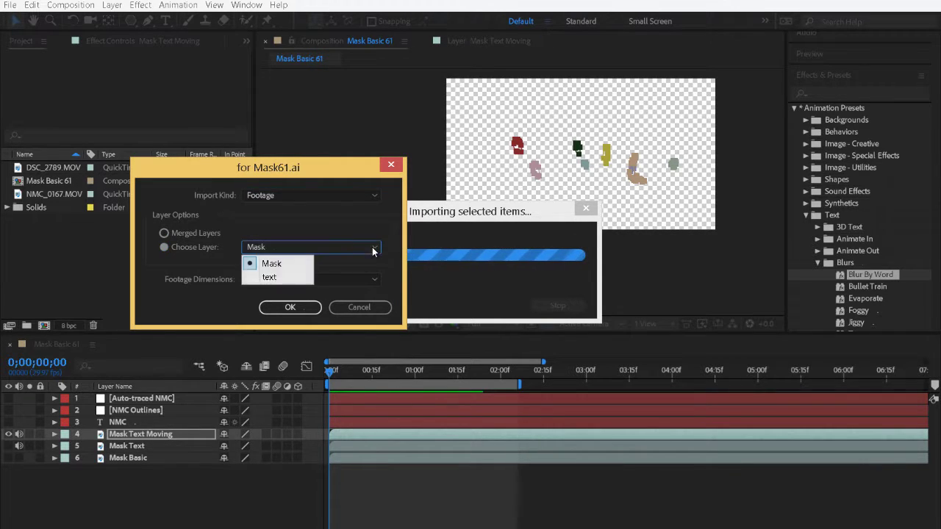
click(259, 279)
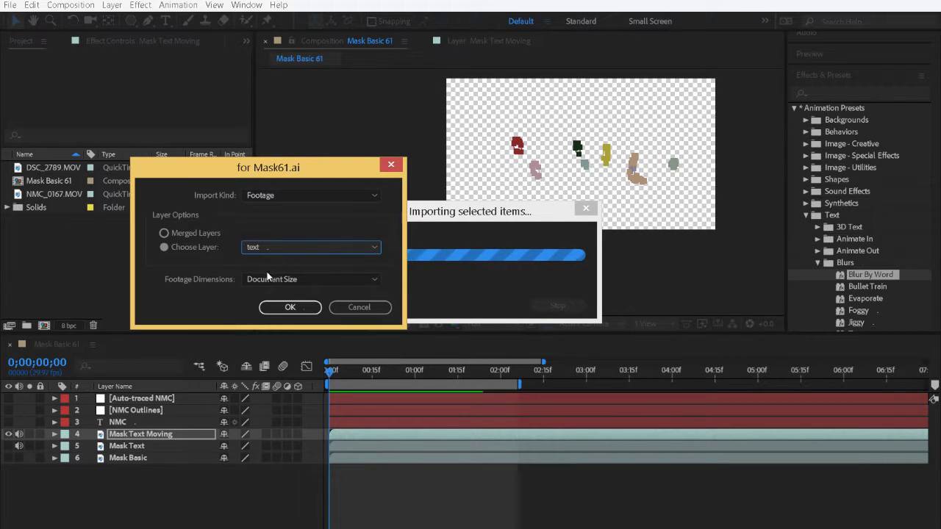
click(297, 196)
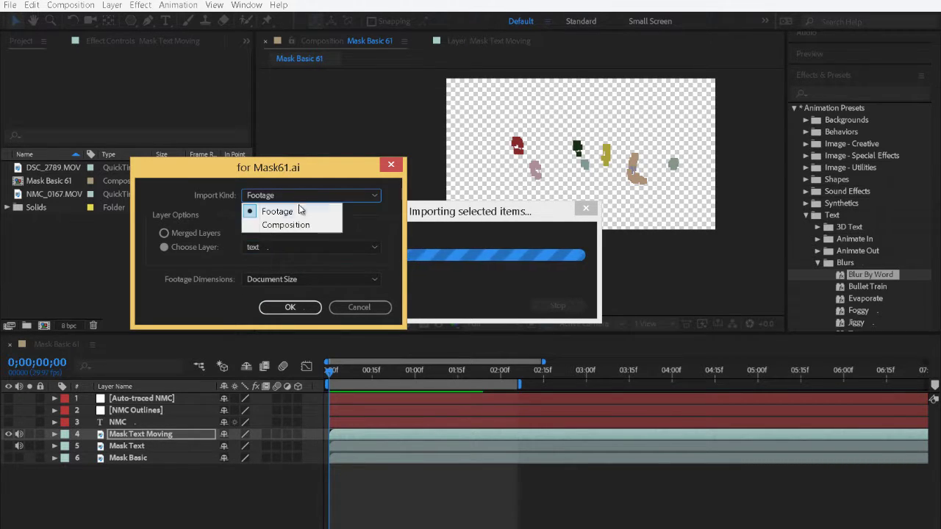
click(300, 210)
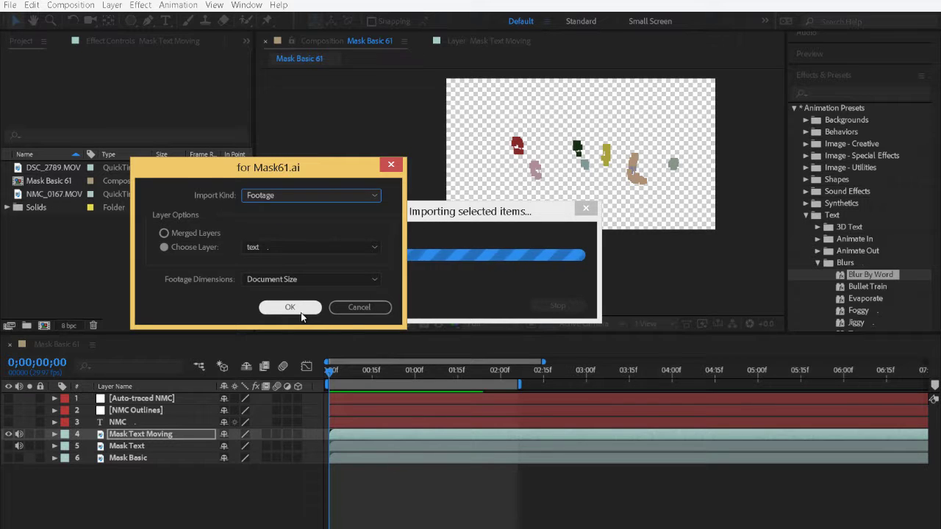
click(297, 311)
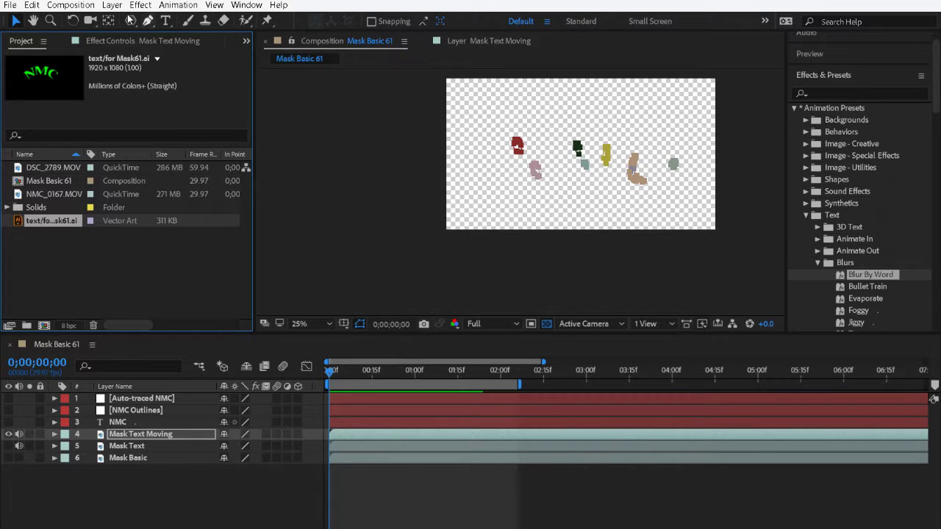
- Create a composition named Mask Graphic with the HDTV 1080 29.97 preset and add the imported NMC text footage to it
click(74, 6)
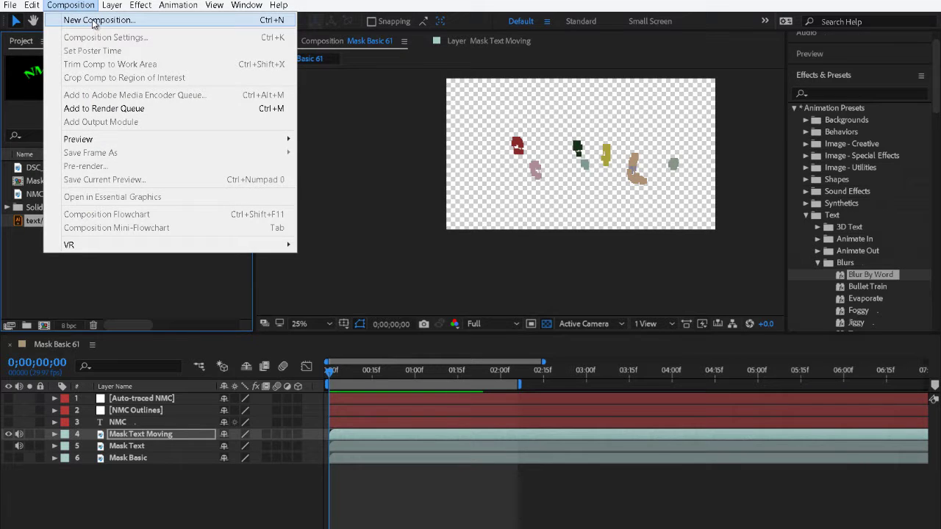
click(93, 21)
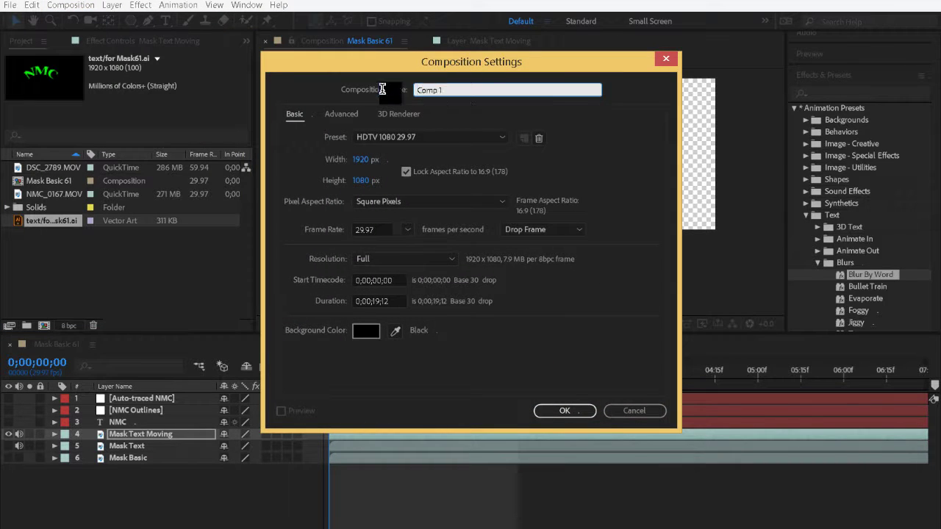
text(Mask Graphic)
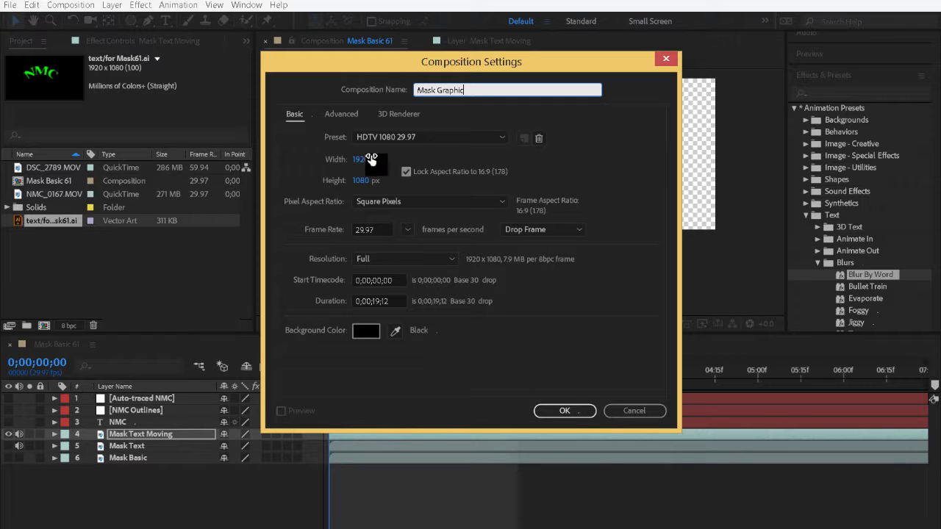
click(566, 411)
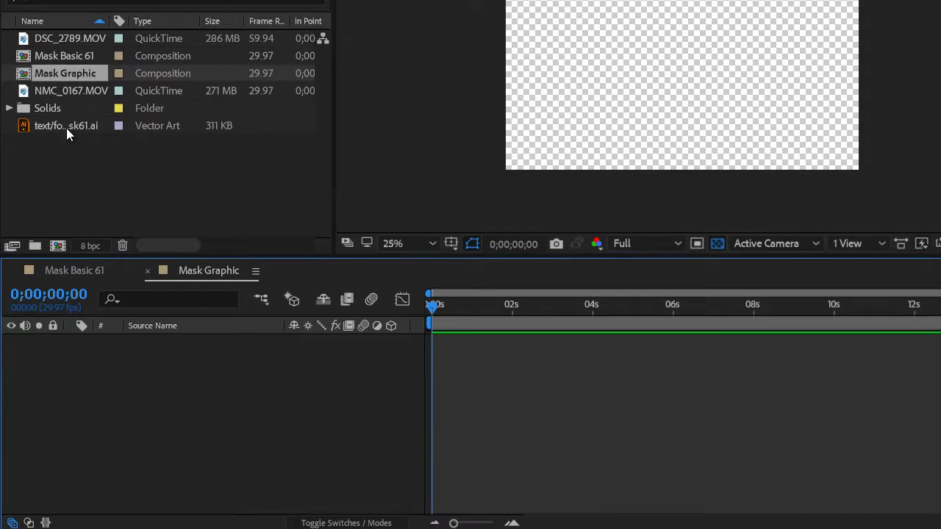
drag(59, 179, 110, 388)
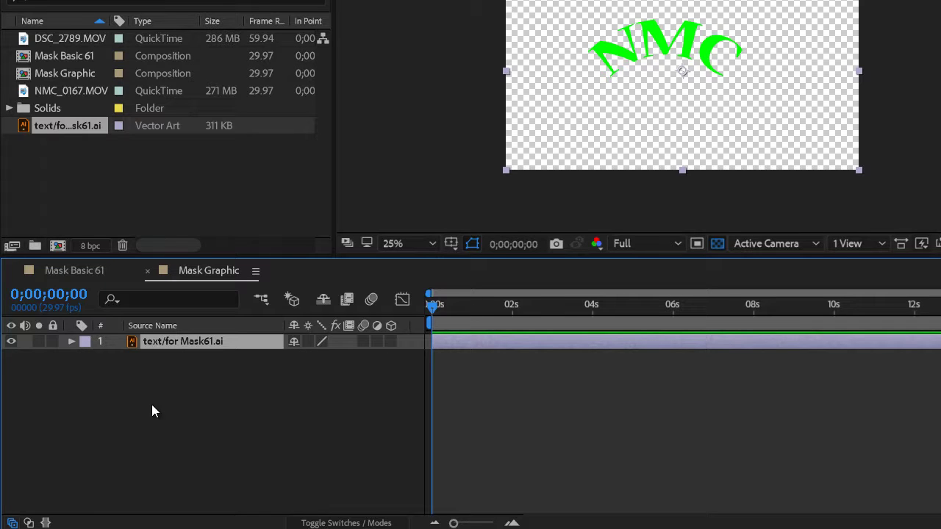
- Scale the NMC text layer to 123% and move it to position 1080, 732 in the composition
click(71, 341)
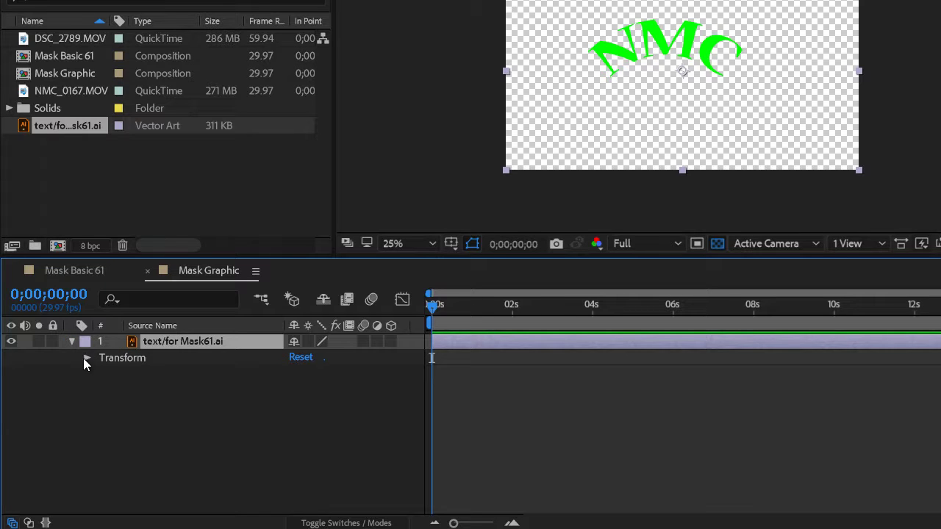
click(88, 357)
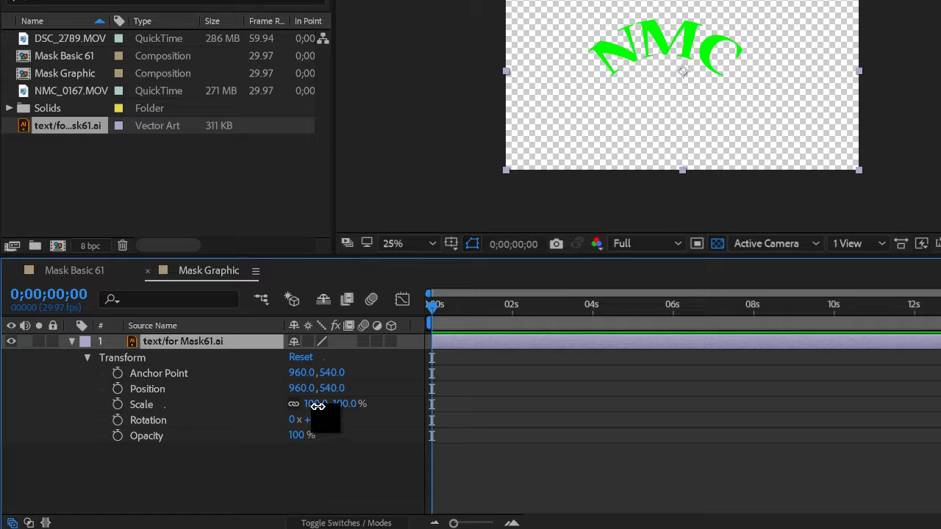
drag(326, 416, 340, 416)
drag(723, 54, 745, 89)
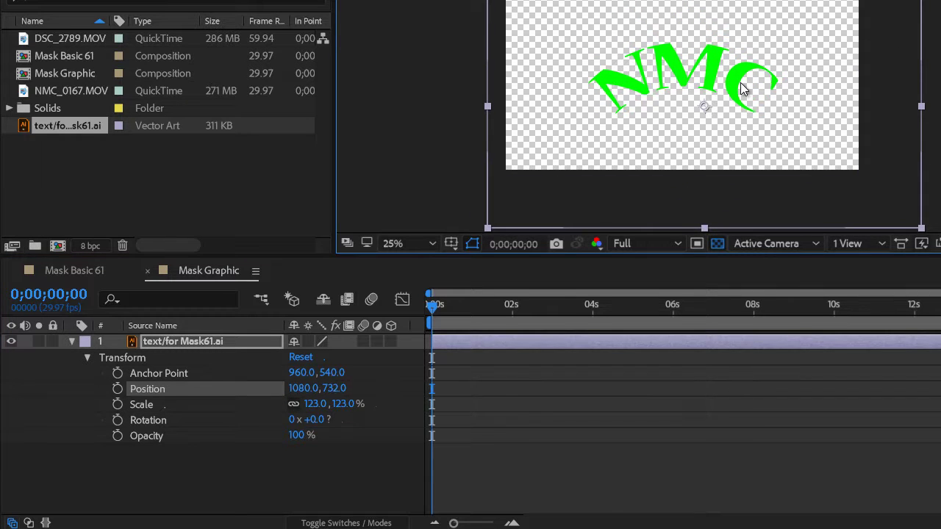
- Toggle the transparency grid off and on to check the NMC graphic's transparent background
click(717, 244)
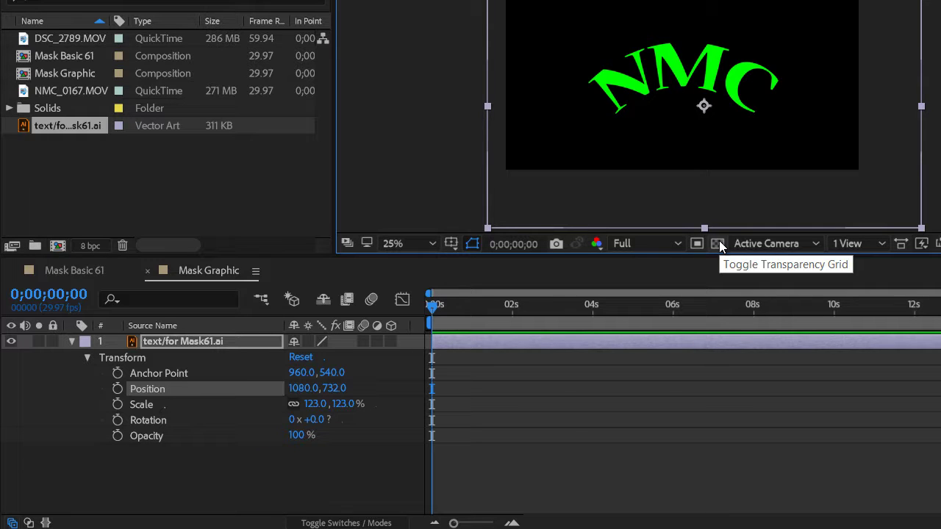
click(718, 242)
click(718, 243)
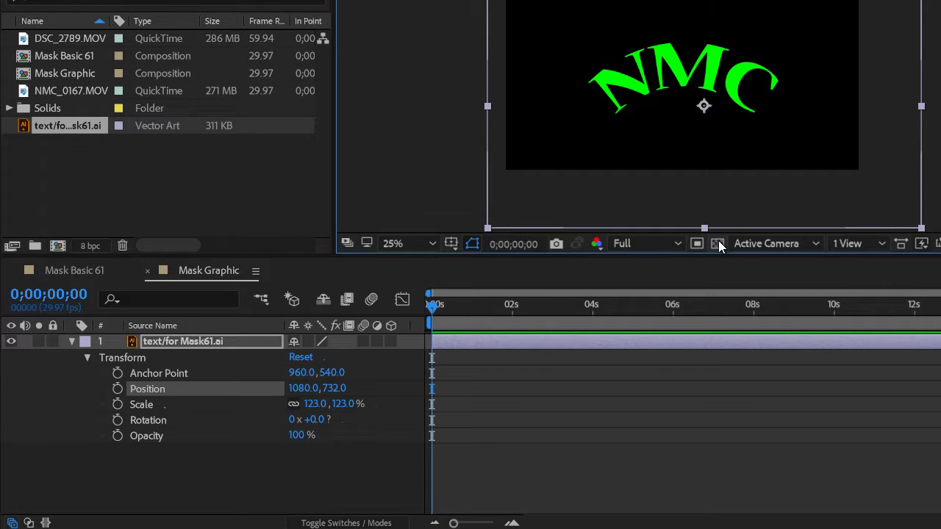
click(718, 244)
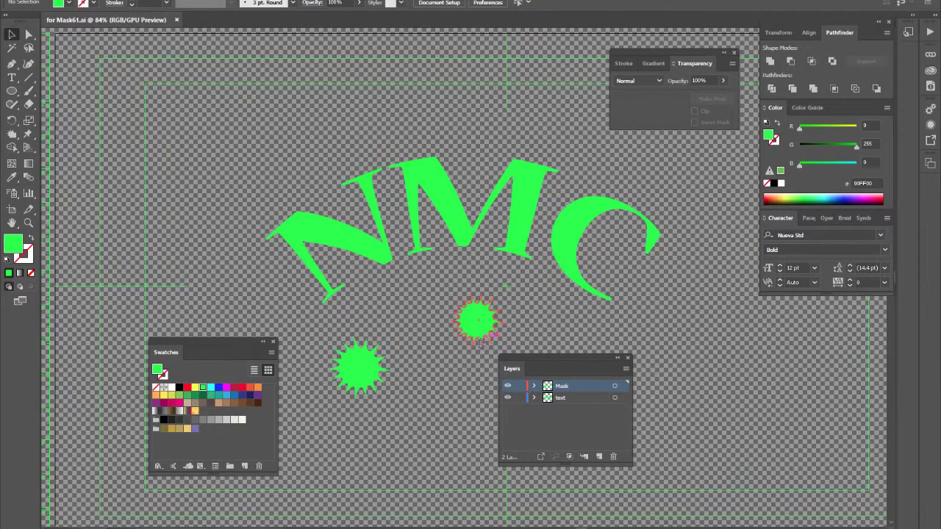
- Copy the larger spiky burst in Illustrator and paste it as a mask onto the NMC text layer in After Effects
click(474, 327)
click(383, 377)
click(360, 367)
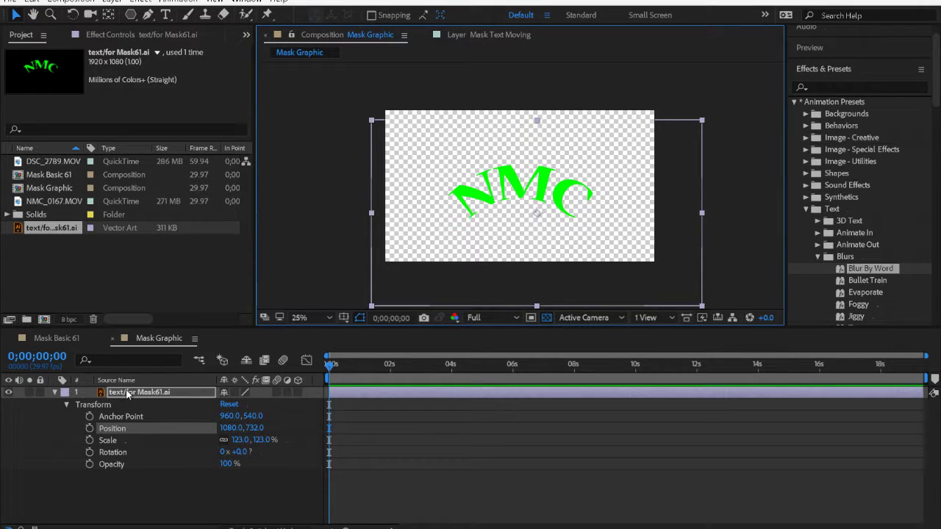
click(127, 393)
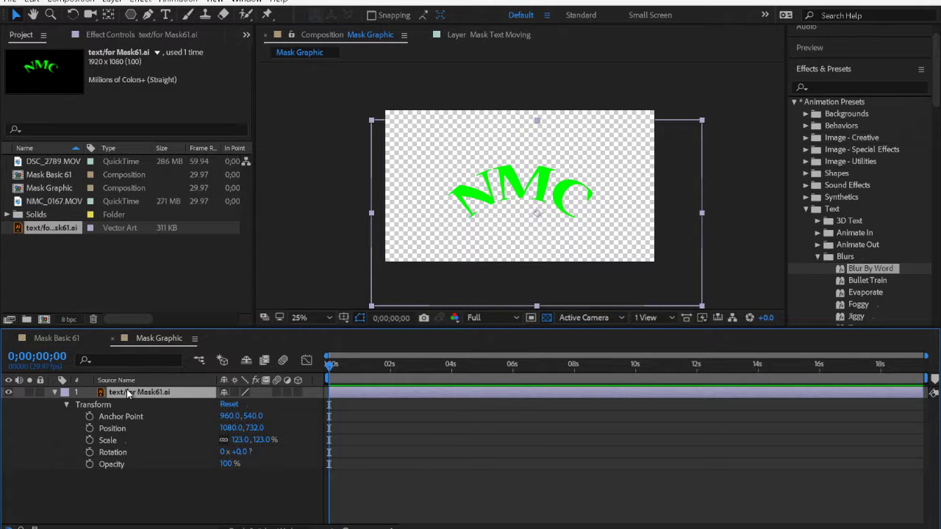
key(ctrl+v)
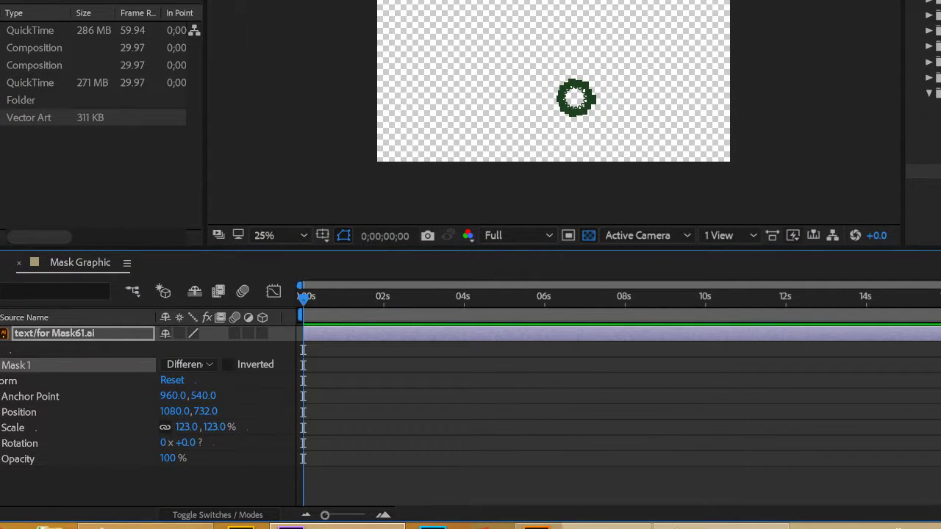
- Set the pasted mask's mode to None and delete the text layer's masks
click(207, 367)
click(216, 382)
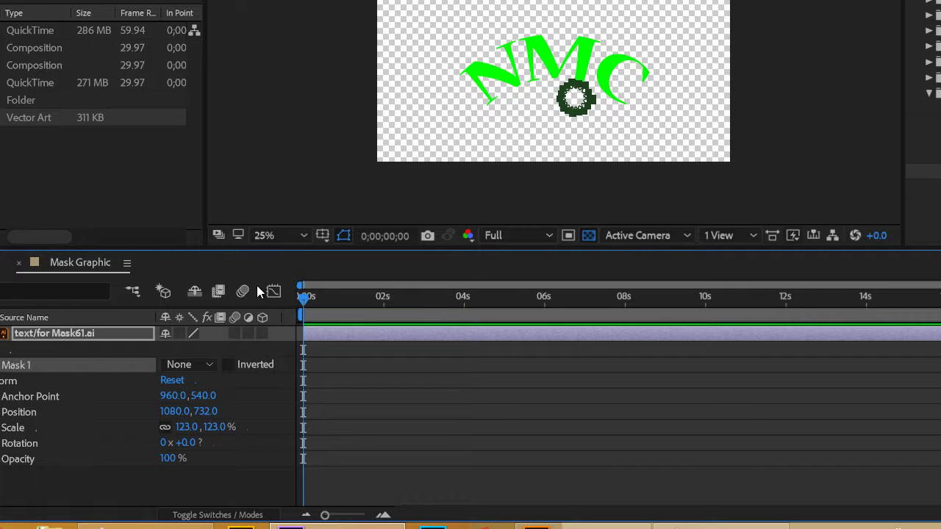
click(39, 352)
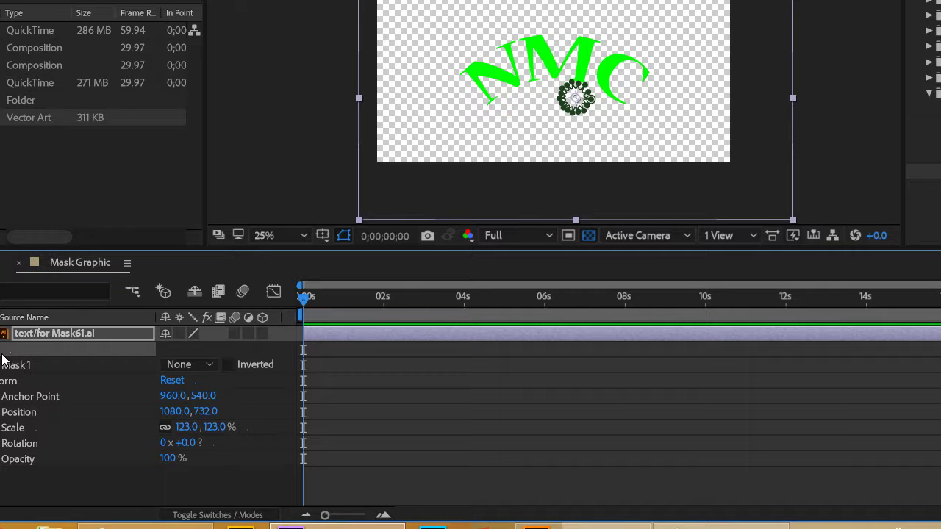
key(Delete)
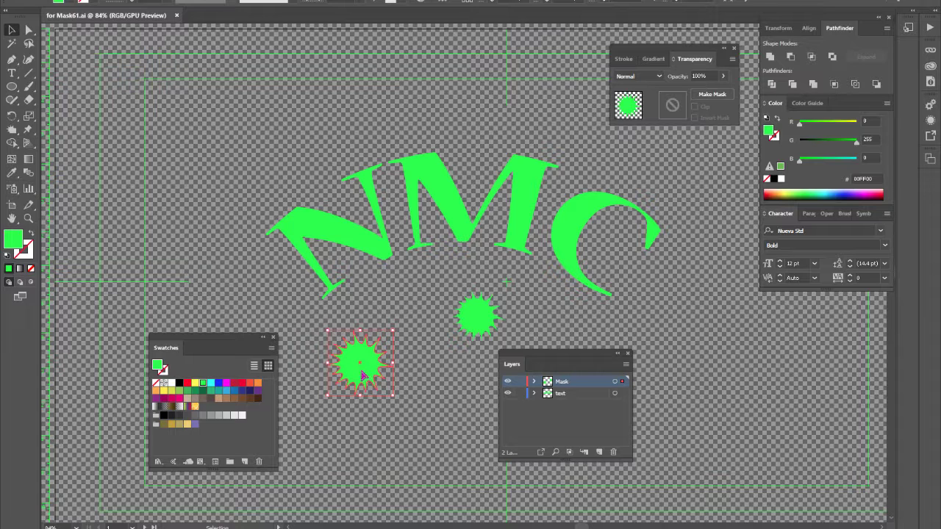
- Switch to After Effects, paste the copied Illustrator burst as a mask onto the NMC text layer, and set its mode to None
key(a)
key(v)
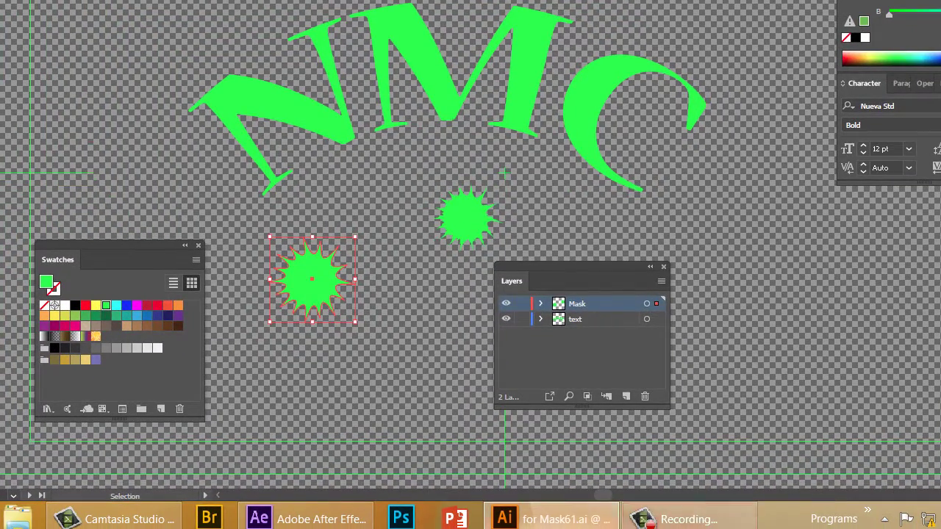
click(309, 519)
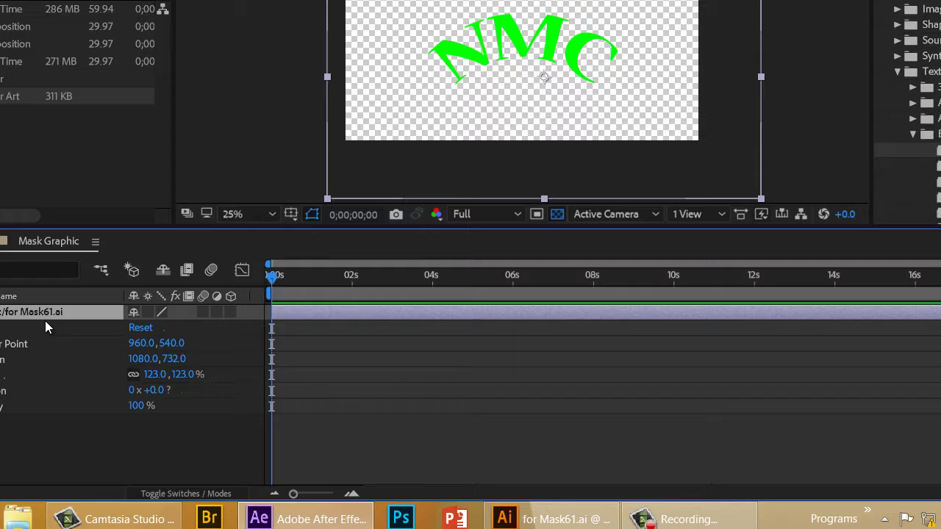
key(ctrl+v)
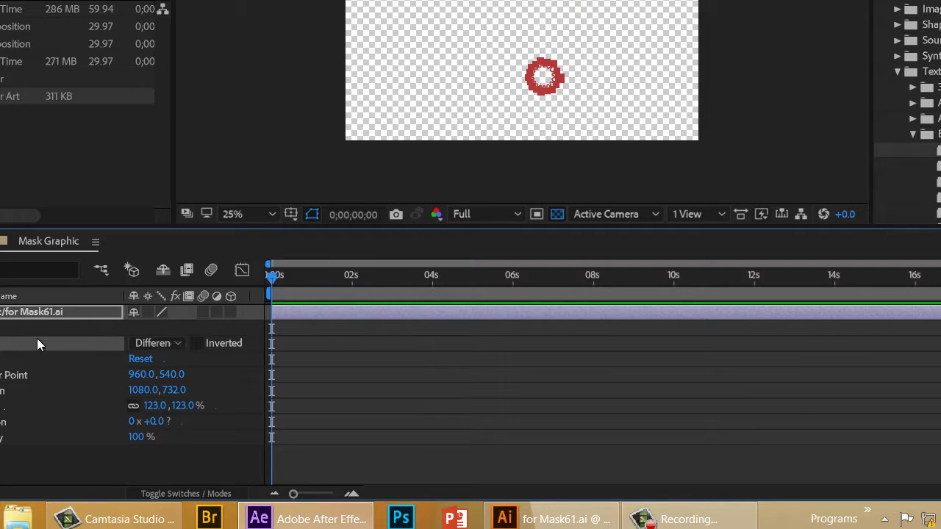
click(178, 343)
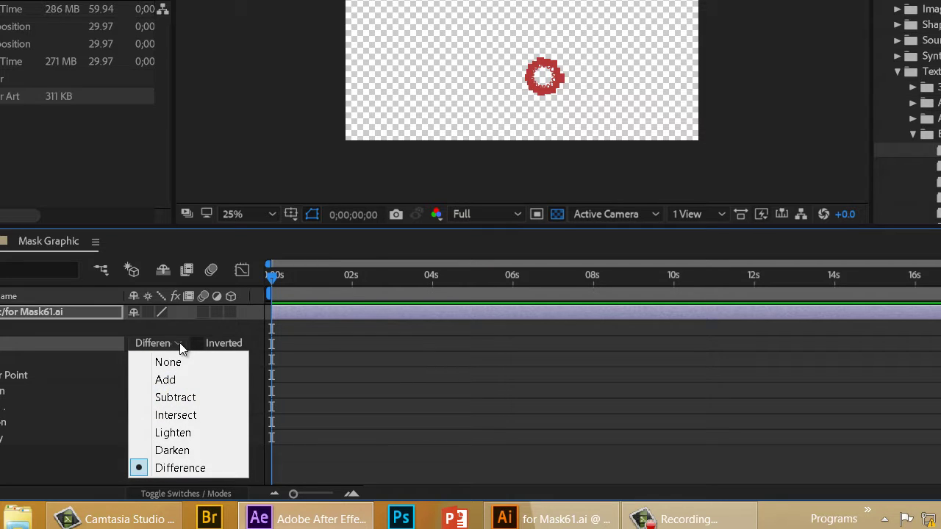
click(186, 362)
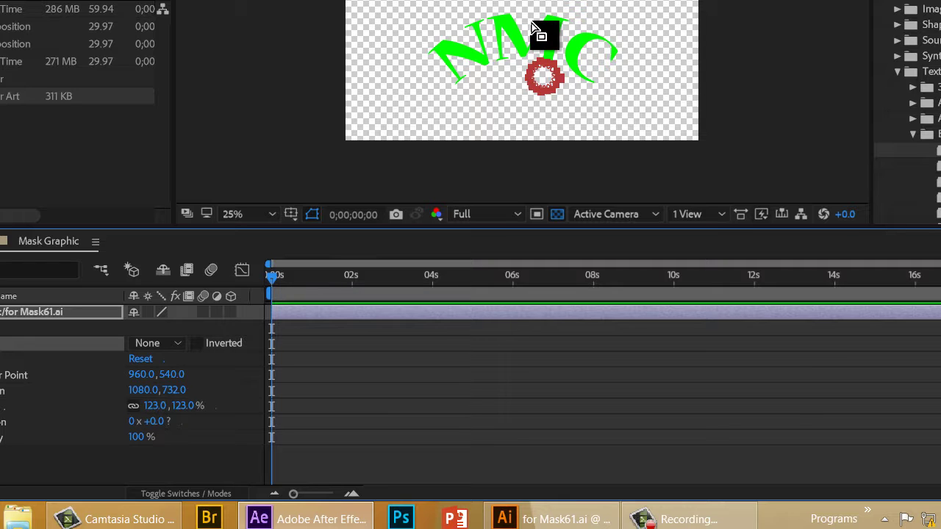
- Move the burst mask over the upper-left tip of the N and turn off the transparency grid
click(556, 83)
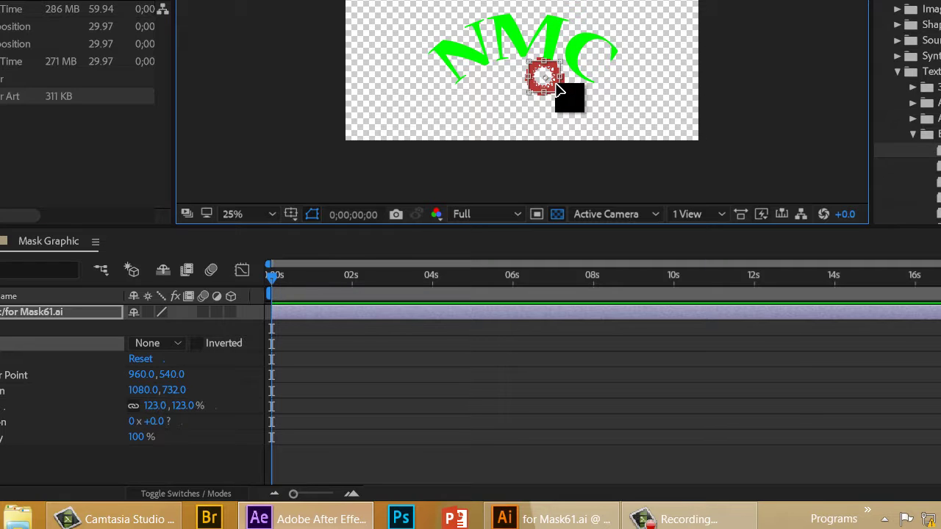
drag(557, 83, 448, 59)
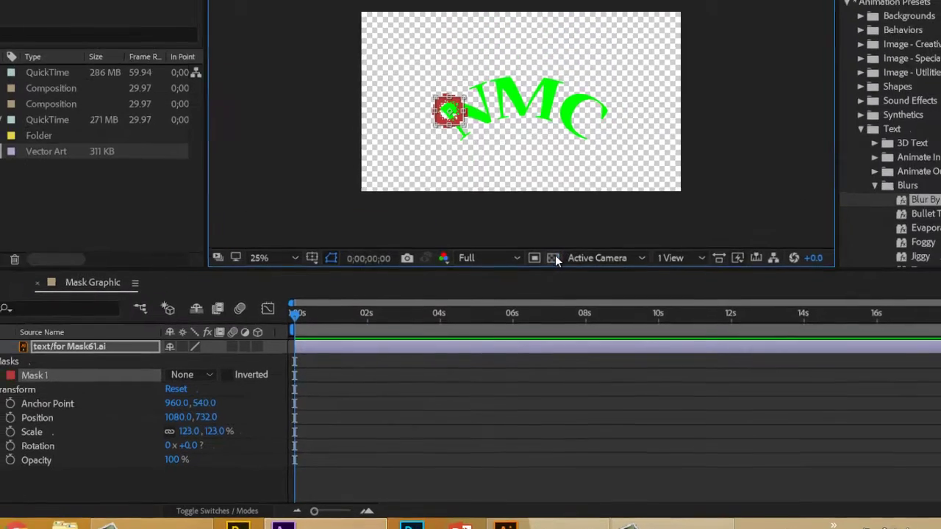
click(554, 258)
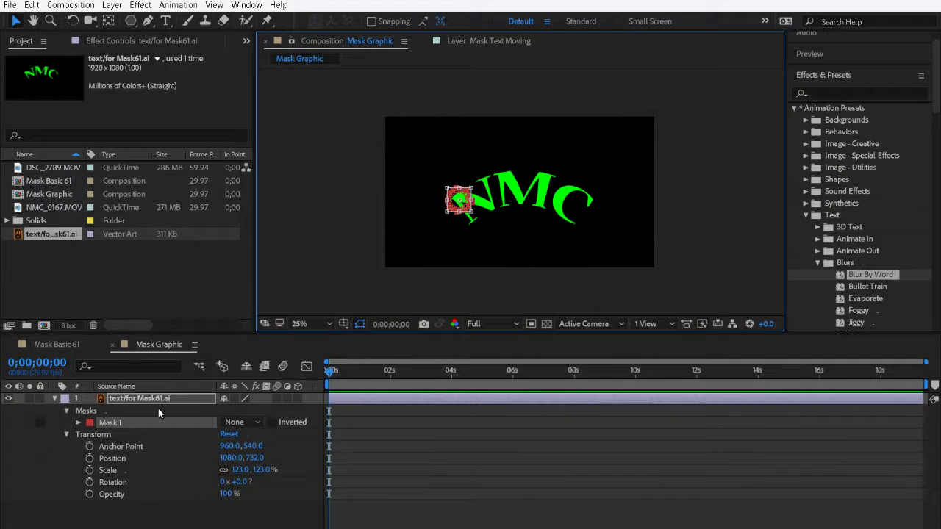
- Expand the mask's properties and review the available mask modes
click(77, 423)
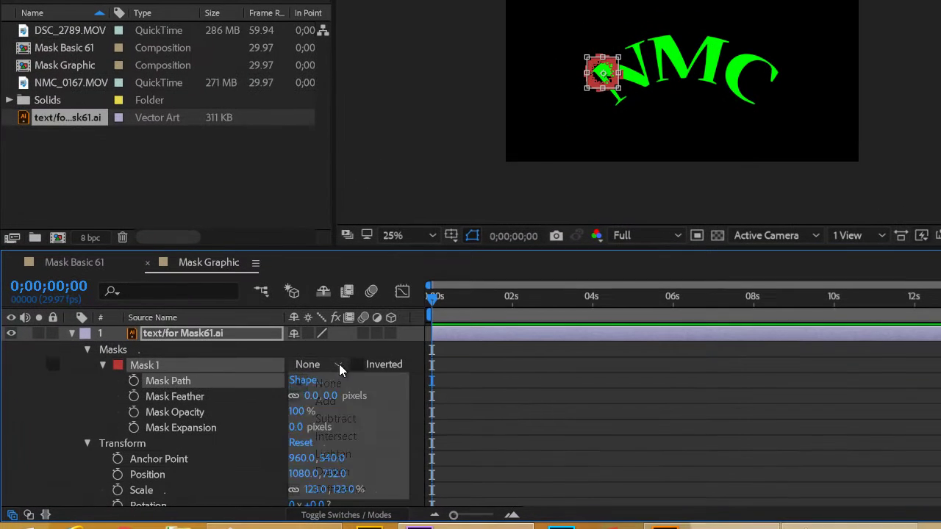
click(255, 422)
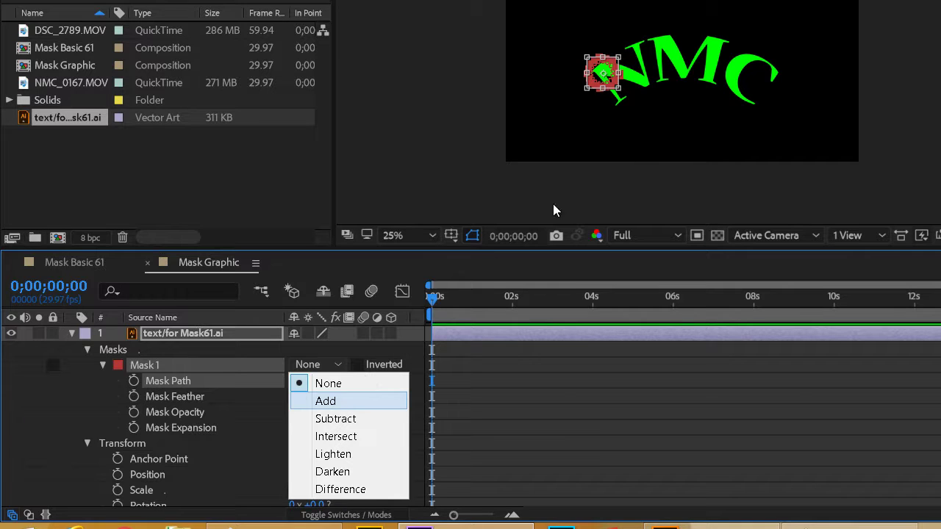
click(672, 122)
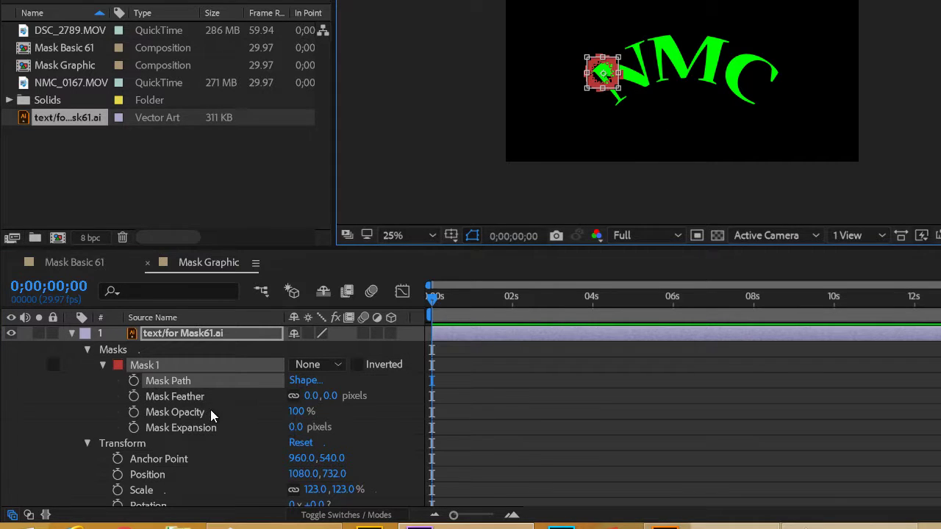
click(170, 365)
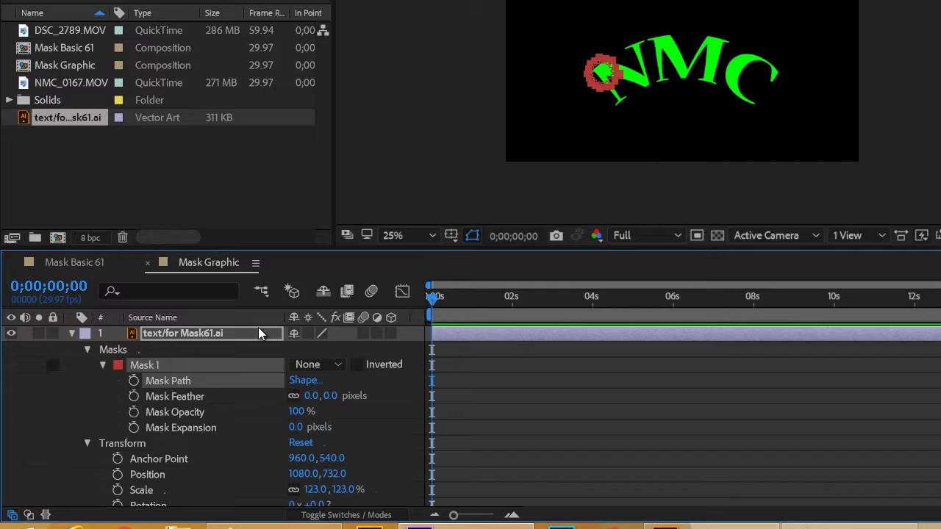
- Duplicate the NMC text layer with its mask and hide the upper copy
click(185, 337)
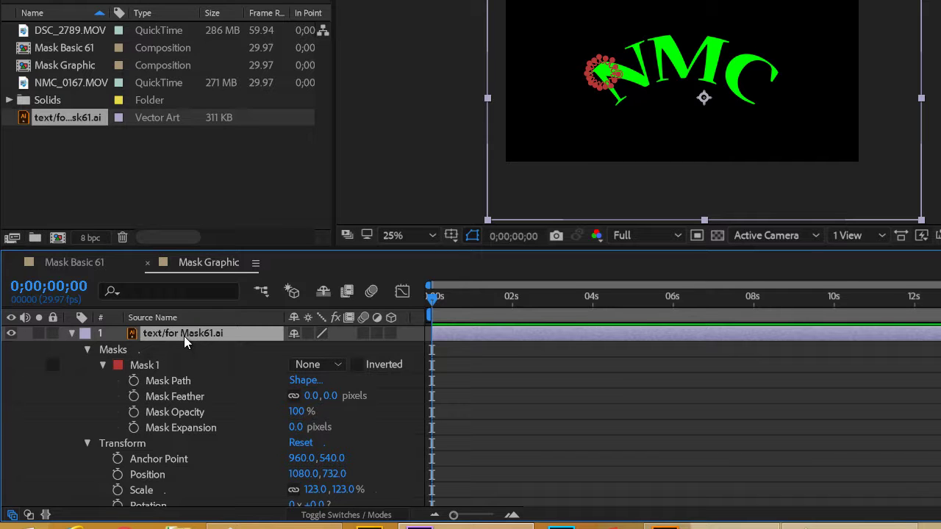
click(88, 350)
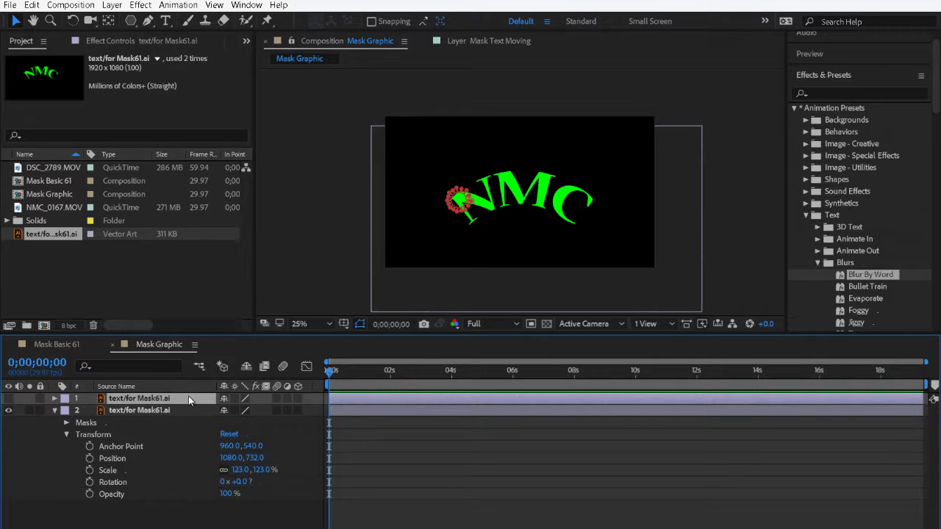
- Rename the lower NMC text layer as text/AD
click(131, 411)
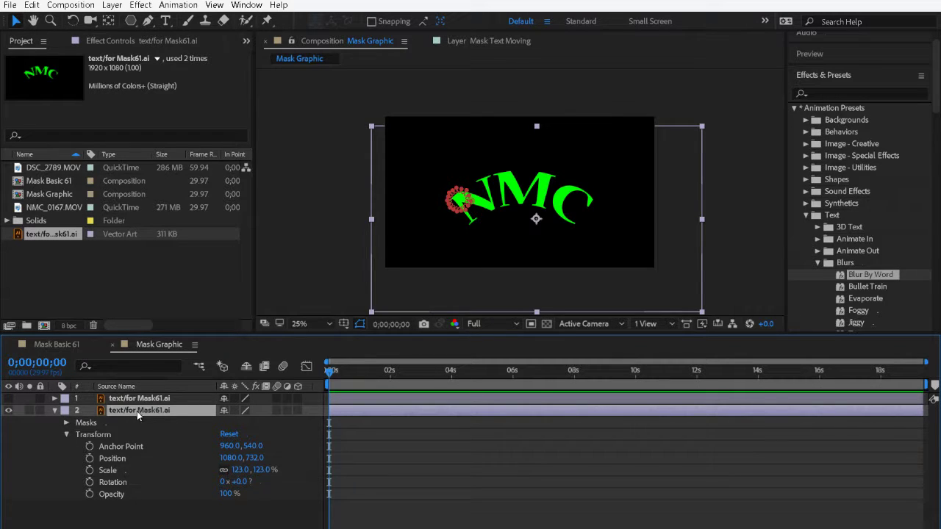
key(Return)
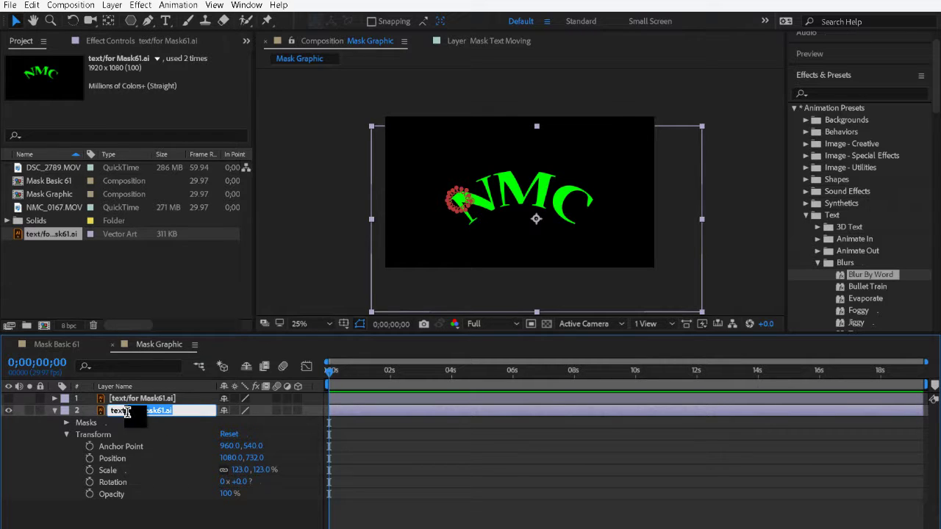
key(Delete)
text(/AD)
click(93, 429)
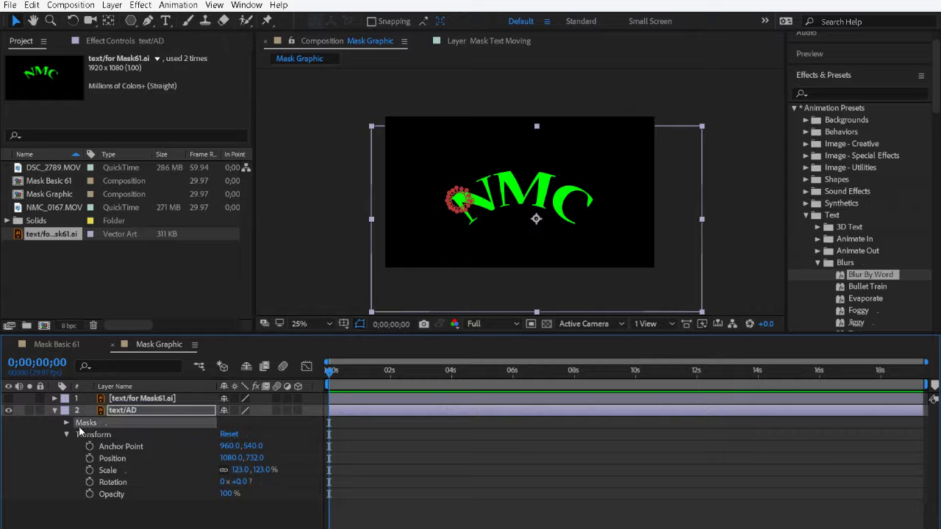
- Expand the text/AD layer's masks and set Mask 1's mode to Add
click(67, 425)
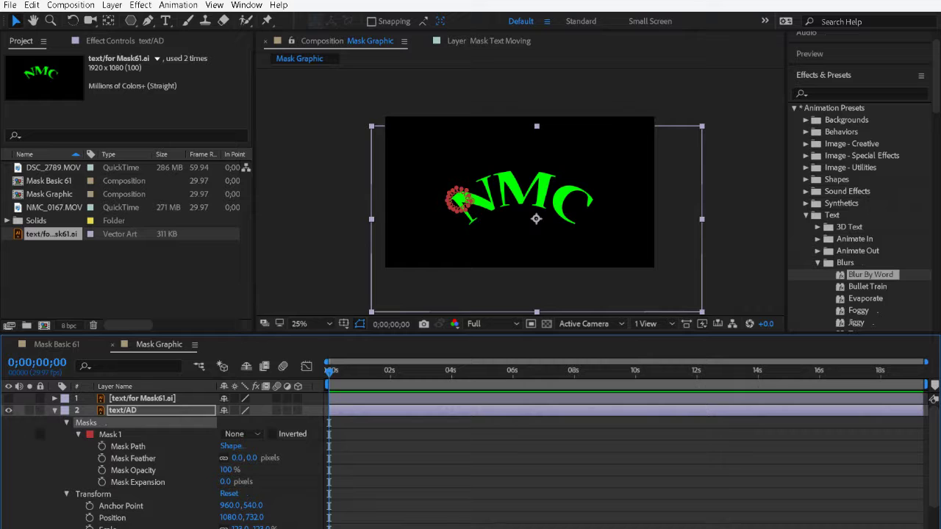
mouse_move(471, 218)
mouse_down()
mouse_move(474, 205)
mouse_move(460, 208)
mouse_up()
click(259, 432)
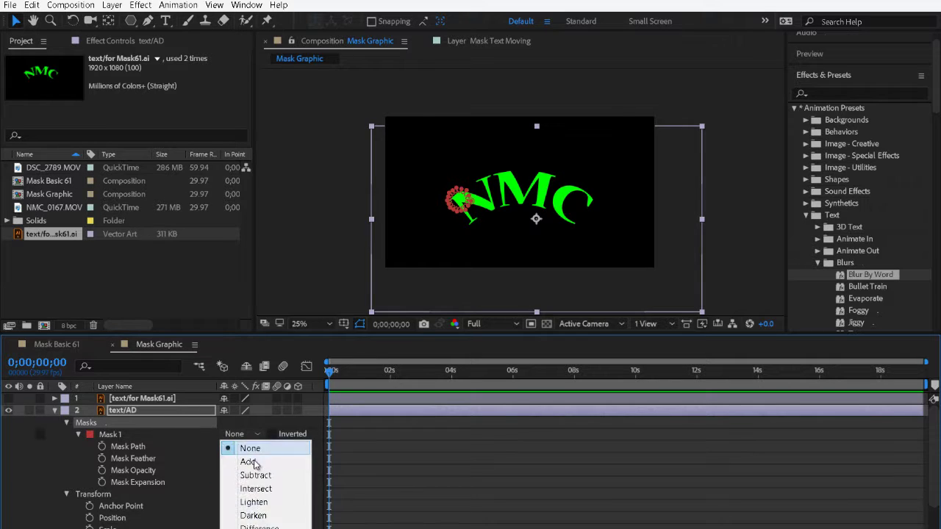
click(250, 459)
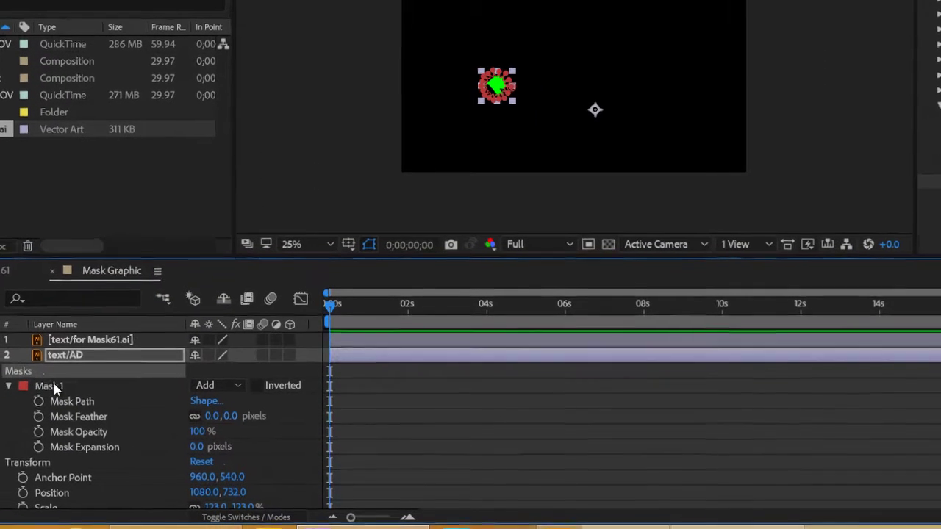
- Duplicate Mask 1 on the text/AD layer and set the copy's mask color to green 38B57F
click(114, 435)
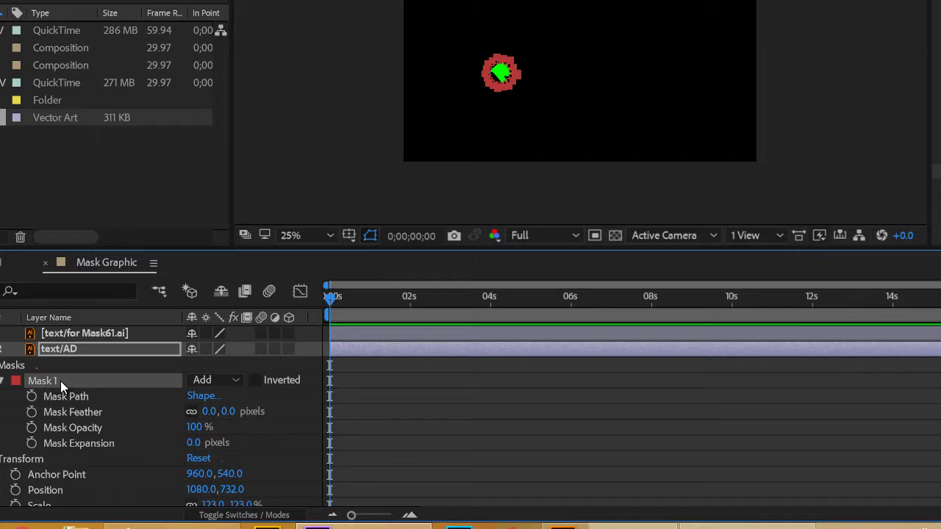
key(ctrl+d)
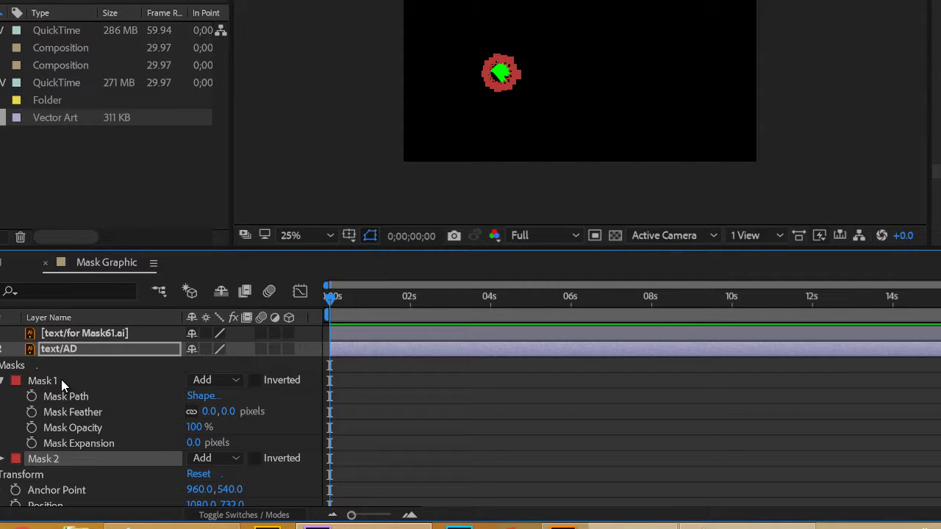
click(17, 459)
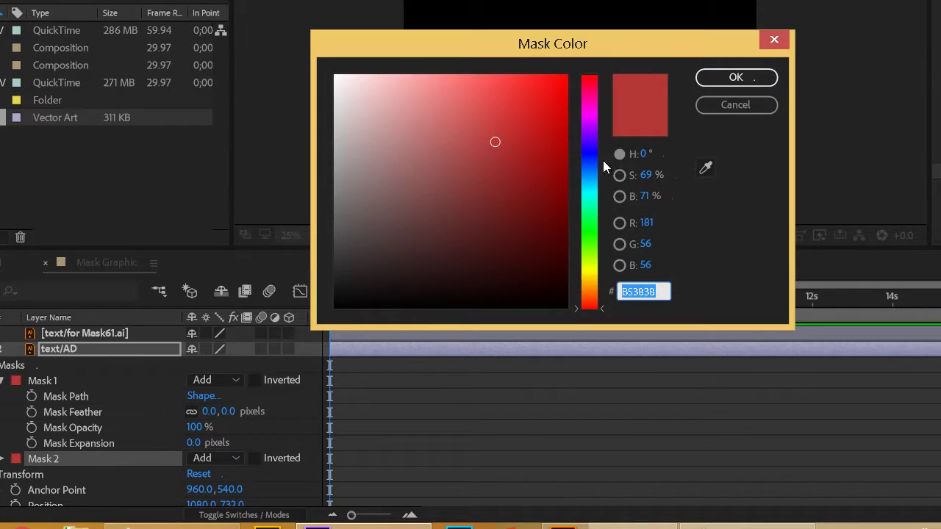
click(592, 212)
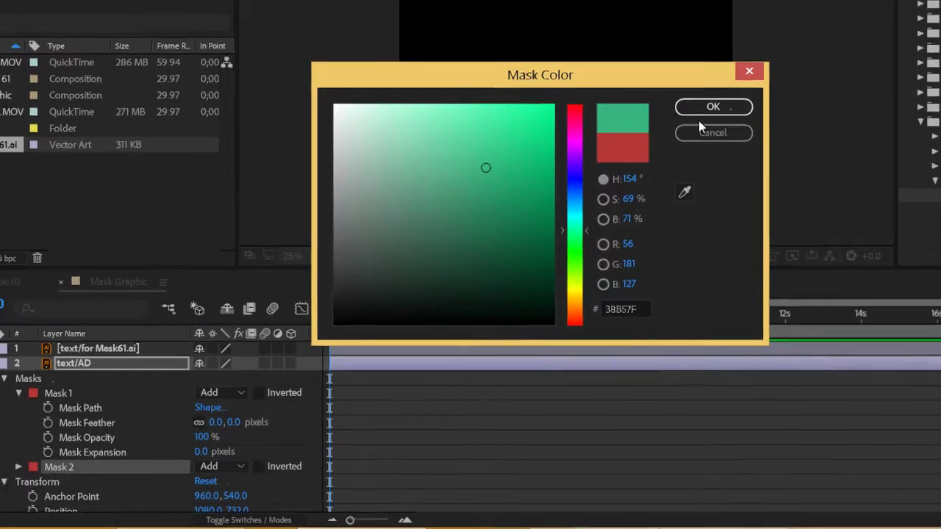
click(711, 108)
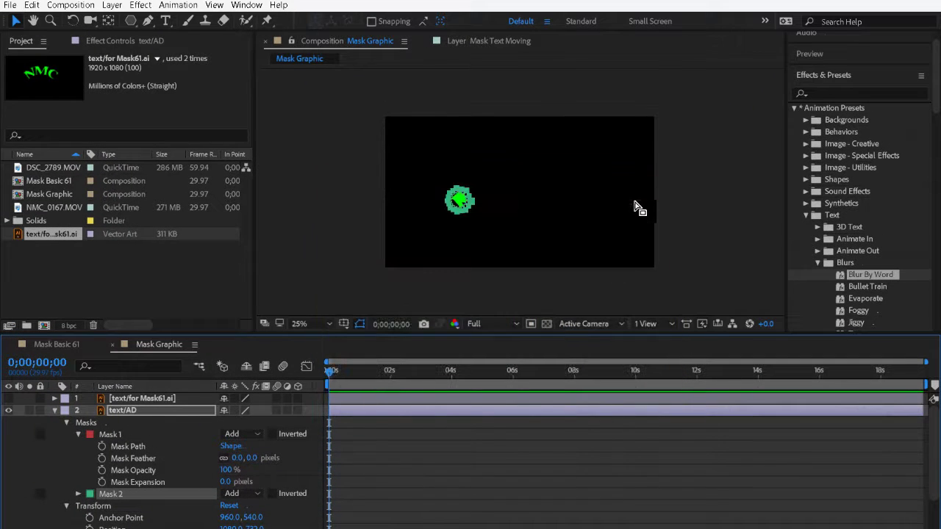
- Move the green burst mask beside the red one over the N's diagonal and enlarge it
click(465, 202)
drag(464, 199, 471, 229)
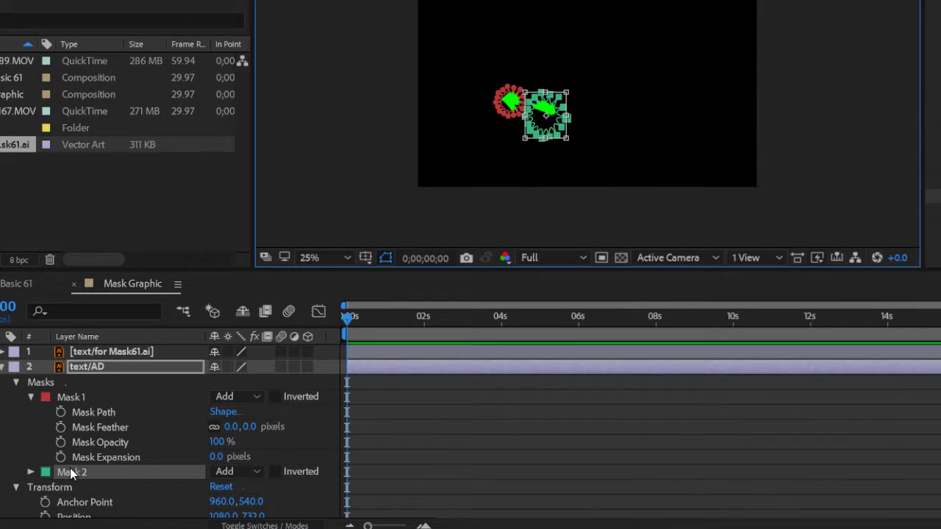
- Duplicate the green mask, then move the copy up over the N's right stem and enlarge it
click(70, 469)
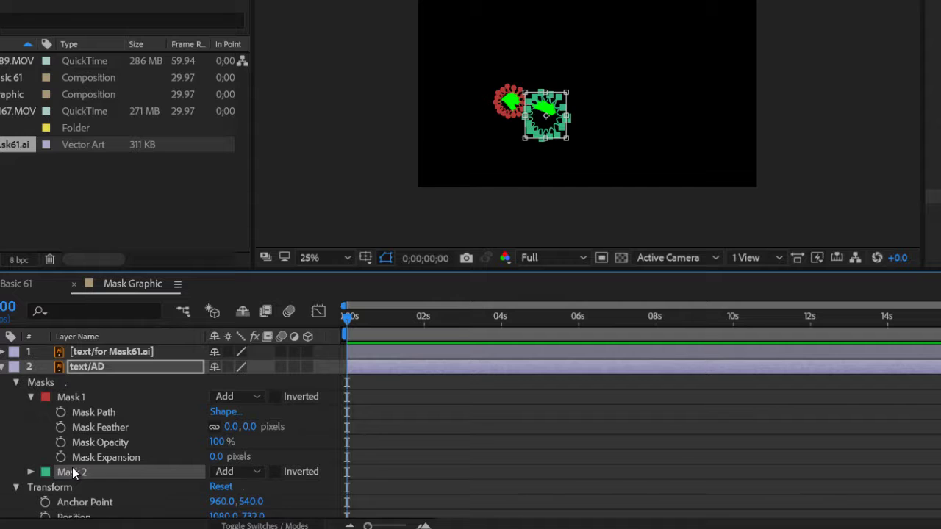
key(ctrl+d)
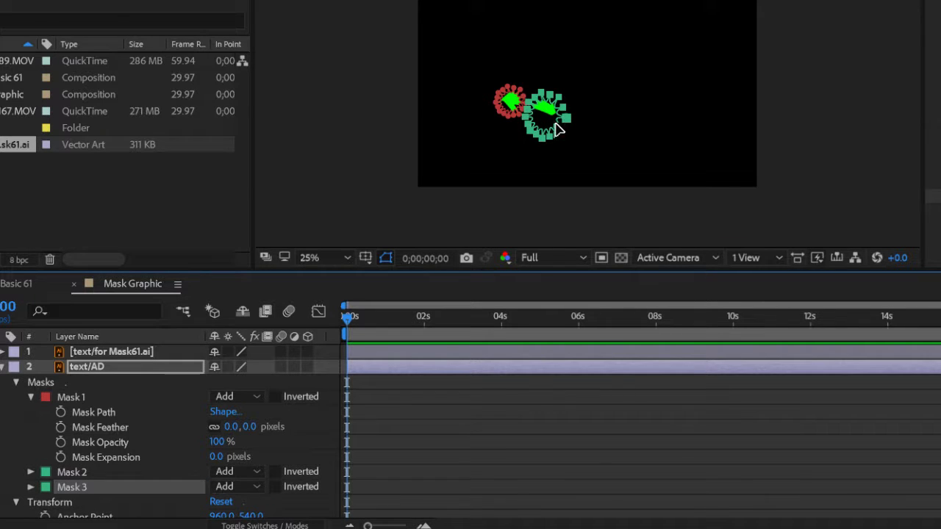
double_click(556, 129)
drag(560, 126, 572, 101)
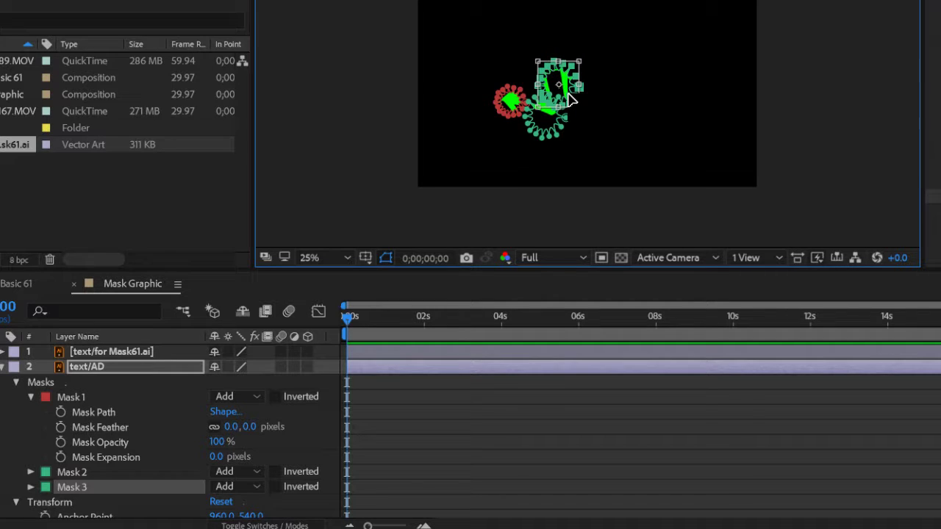
drag(584, 59, 588, 45)
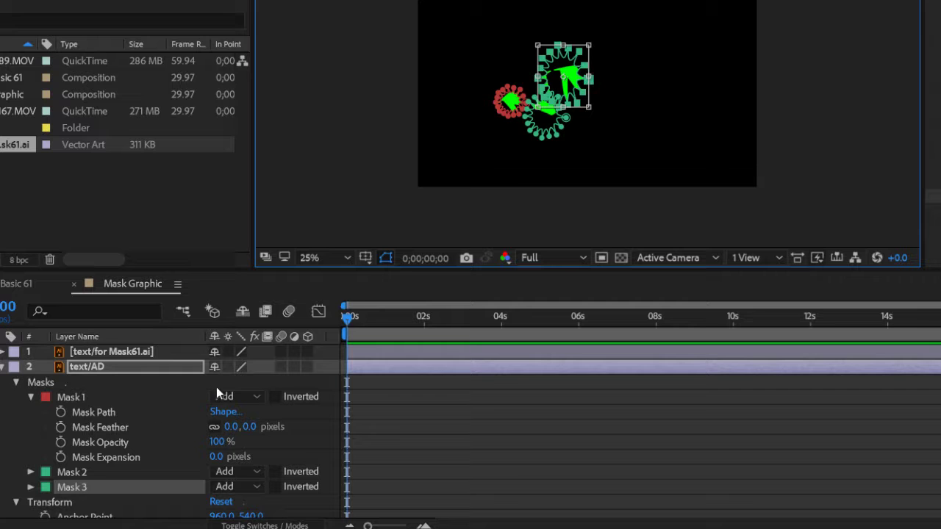
- Set Mask 3's mask color to blue 2E5EF1
click(46, 488)
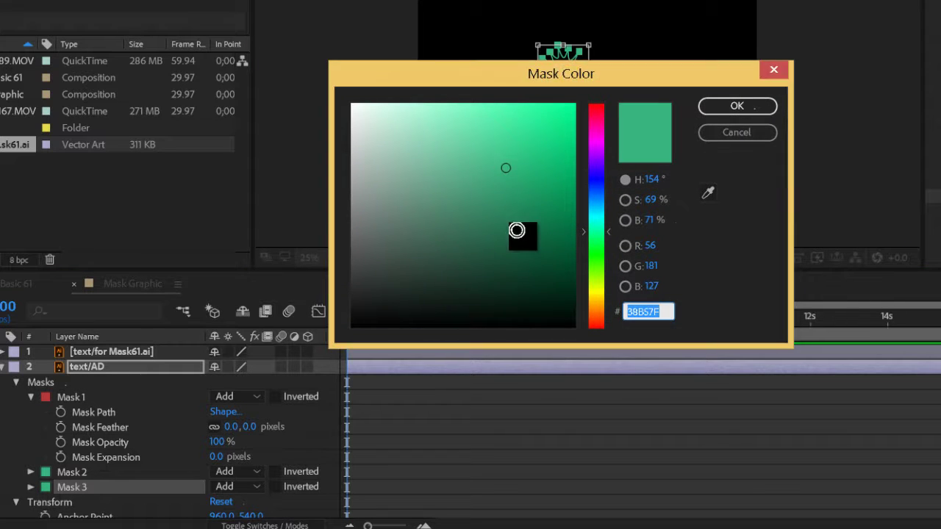
click(474, 214)
drag(597, 200, 598, 188)
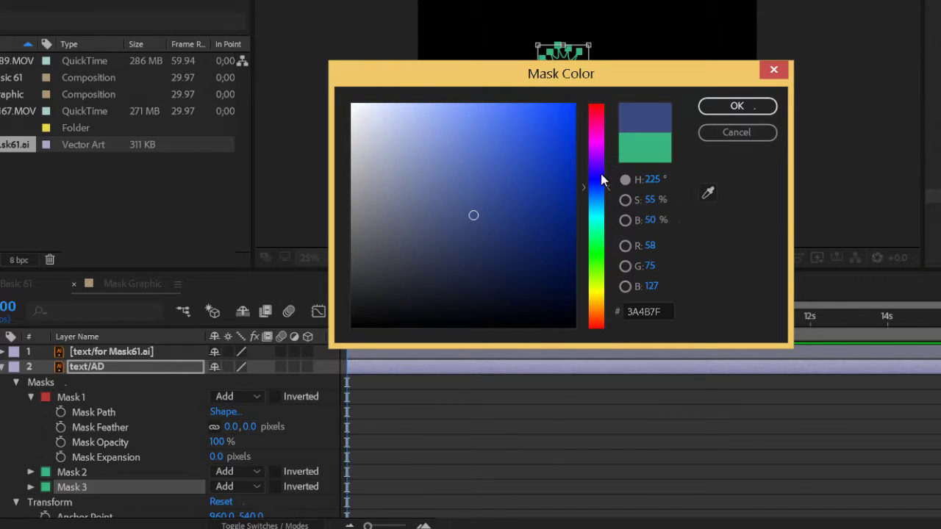
click(533, 115)
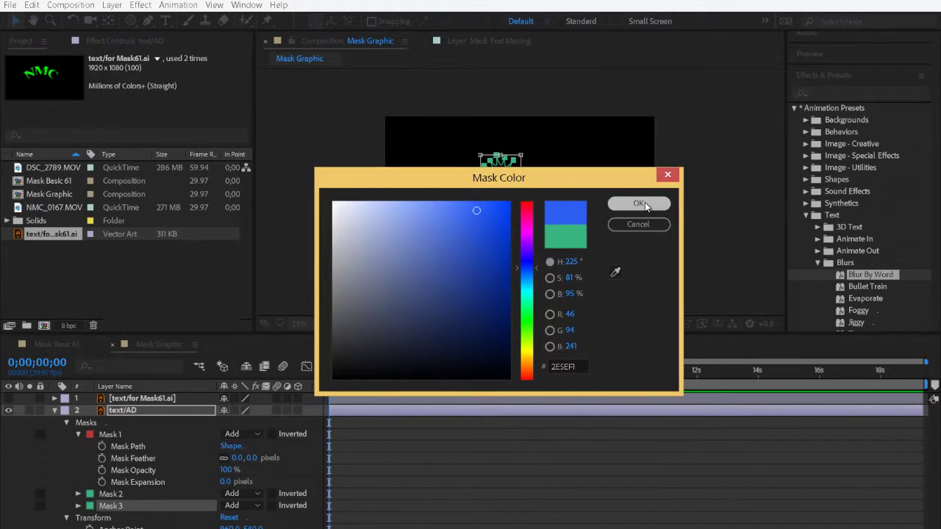
click(640, 203)
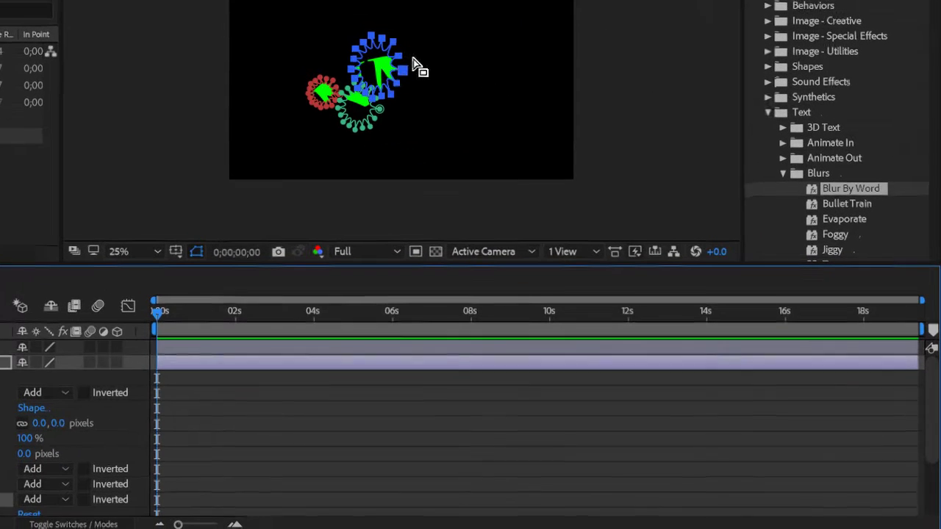
- Duplicate the blue burst mask and move the copy over the middle of the M
click(381, 53)
key(ctrl+d)
drag(383, 50, 419, 69)
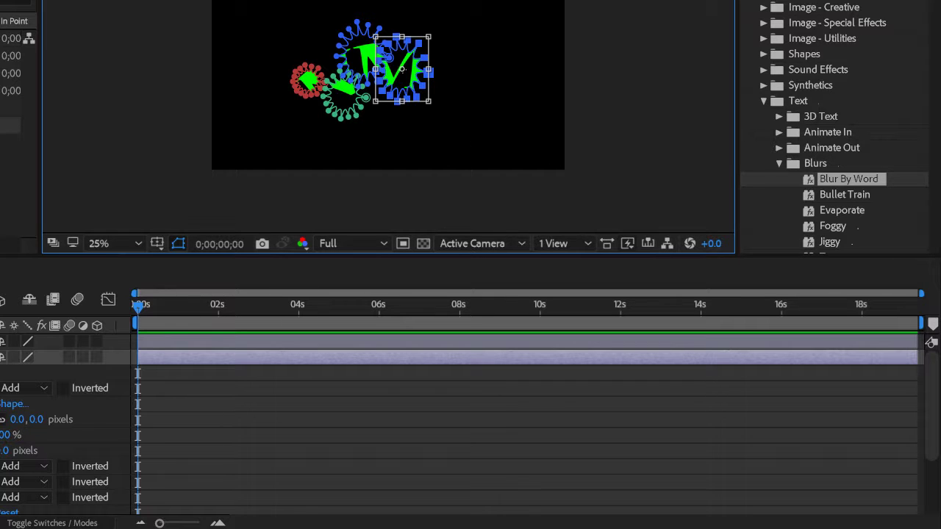
- Set Mask 4's mask color to magenta CF2EF1, and duplicate the mask
click(401, 119)
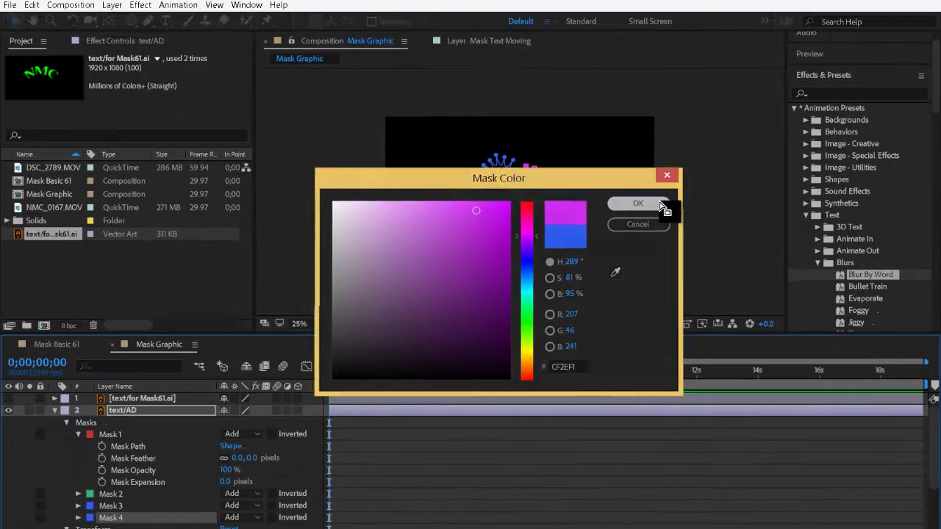
click(550, 93)
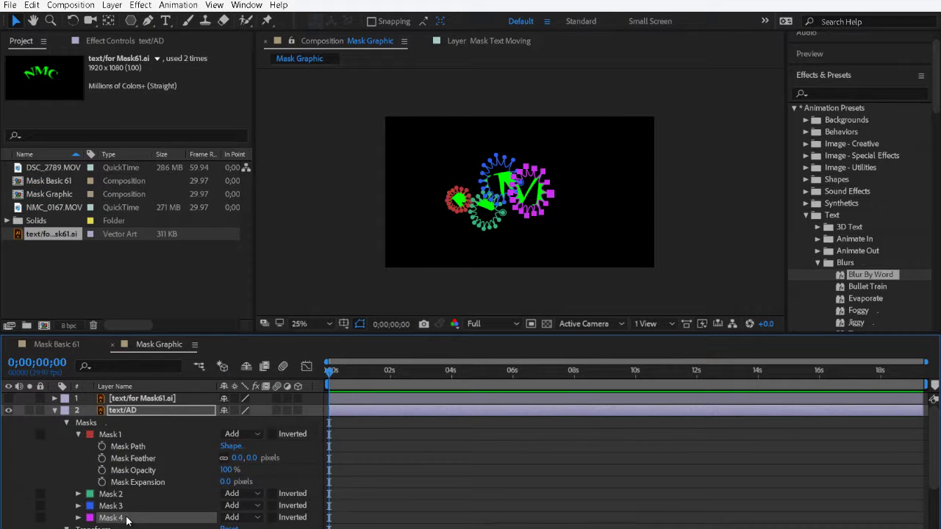
key(ctrl+d)
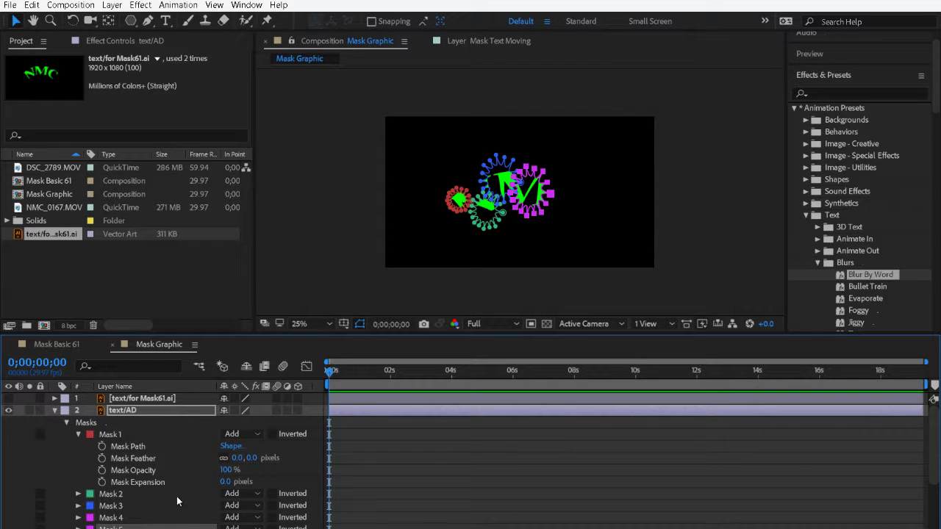
- Set Mask 5's mask color to dark blue 1109A7
scroll(195, 516, down, 1)
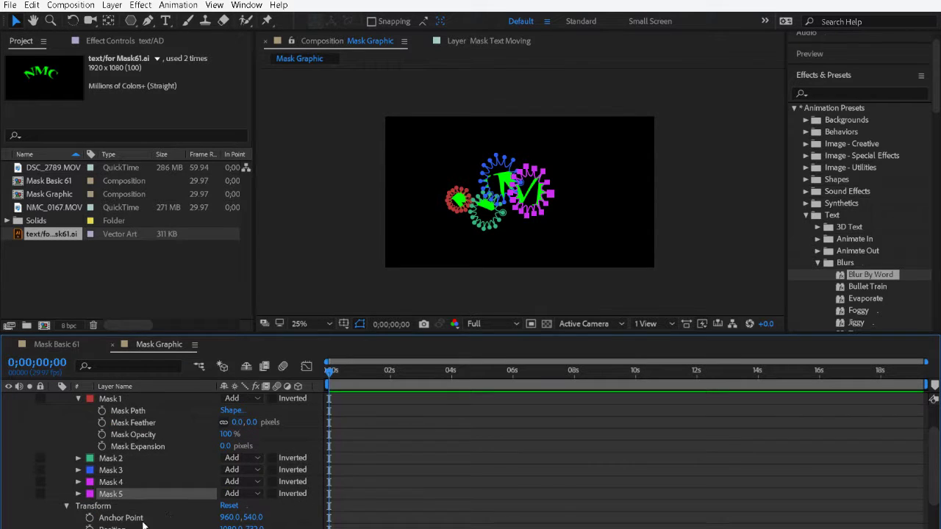
click(89, 494)
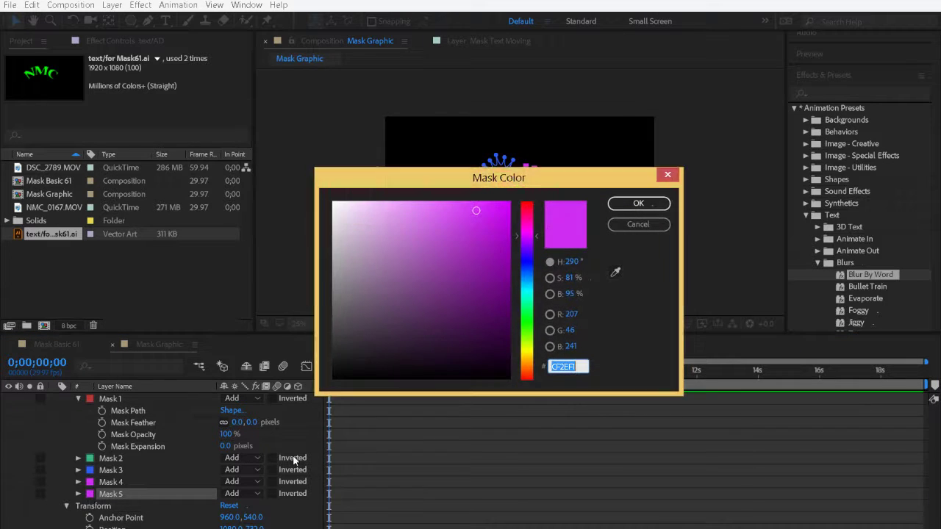
click(528, 259)
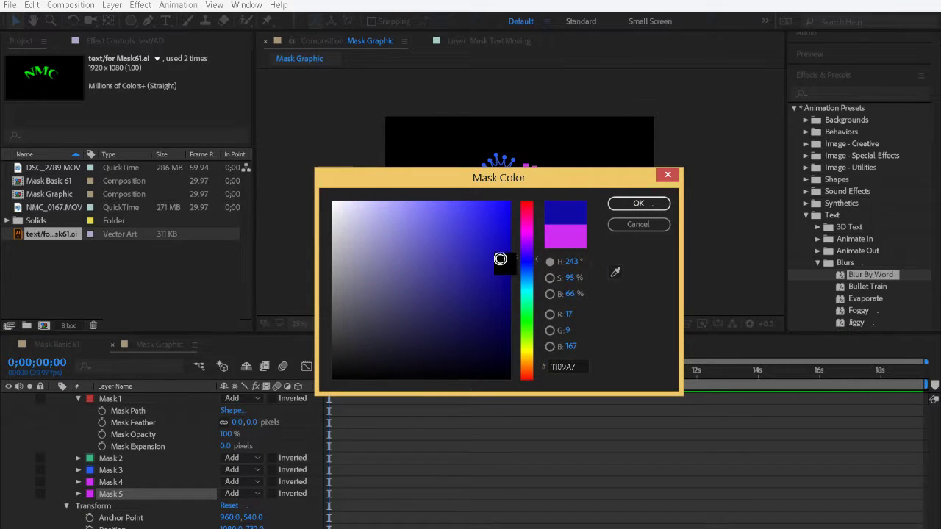
click(637, 204)
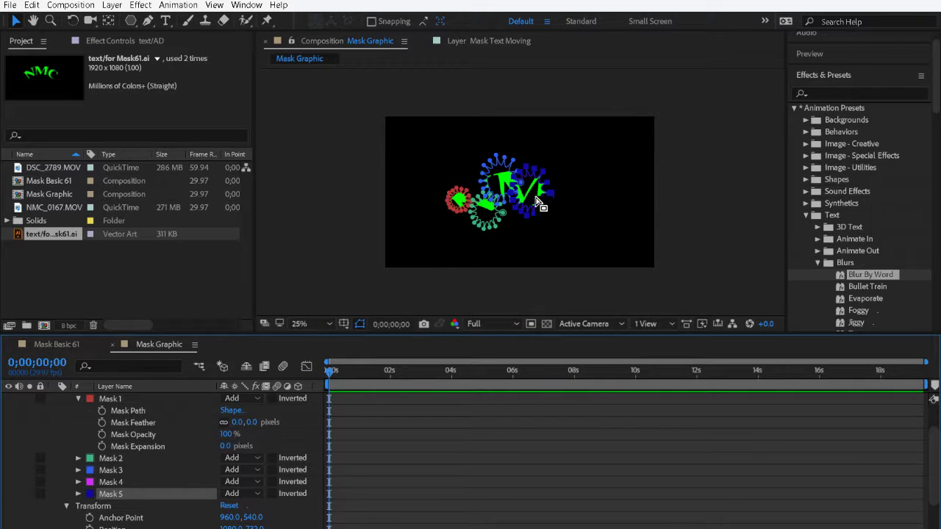
- Move the dark blue burst mask over the letter C and enlarge it to surround the letter
drag(541, 199, 611, 238)
double_click(586, 212)
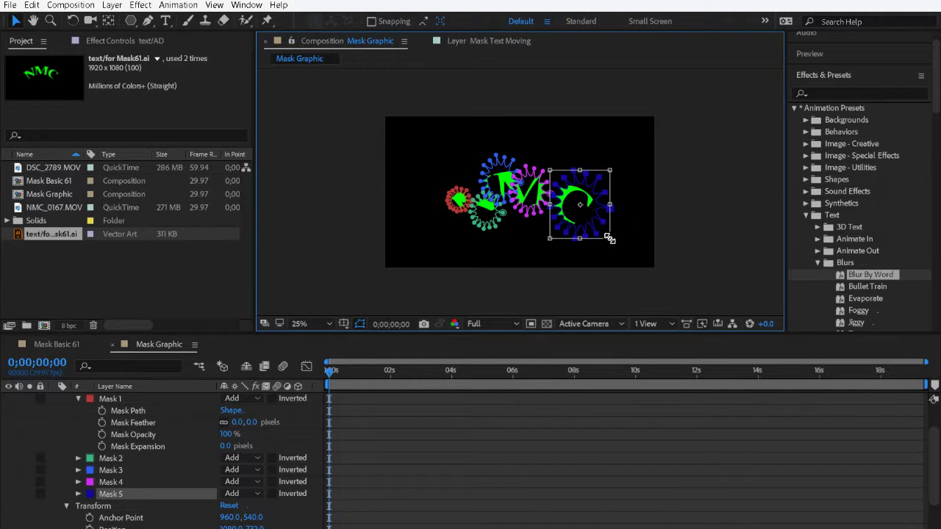
drag(566, 188, 561, 184)
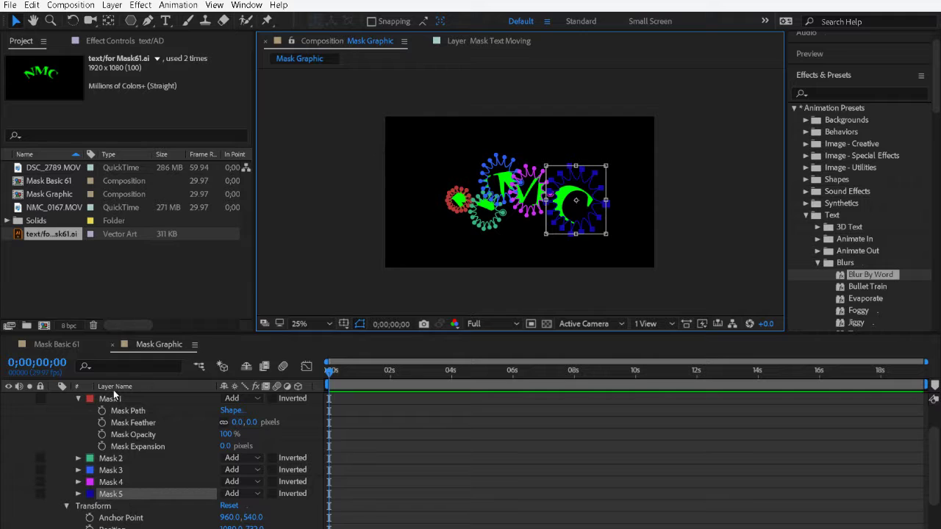
click(515, 252)
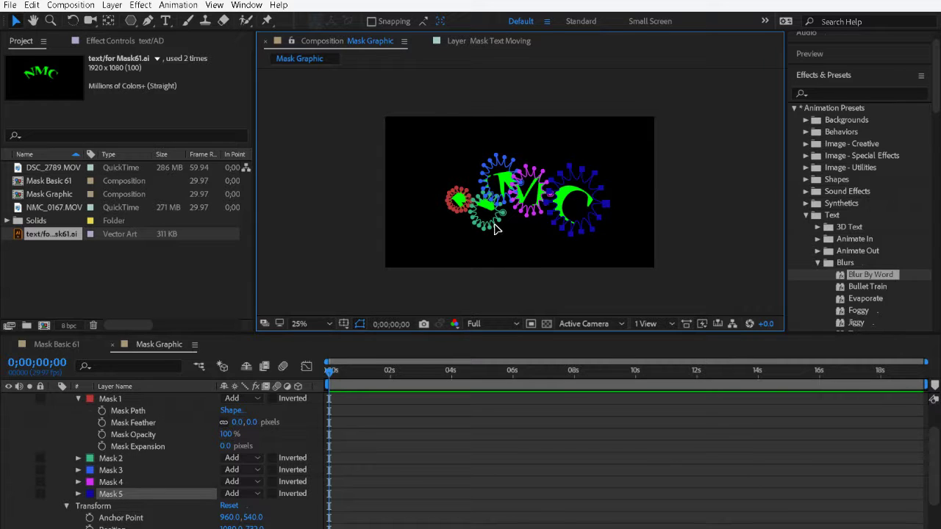
- Enlarge the green burst mask slightly to reveal more of the N's diagonal, and collapse Mask 1's properties
click(497, 227)
drag(469, 190, 465, 180)
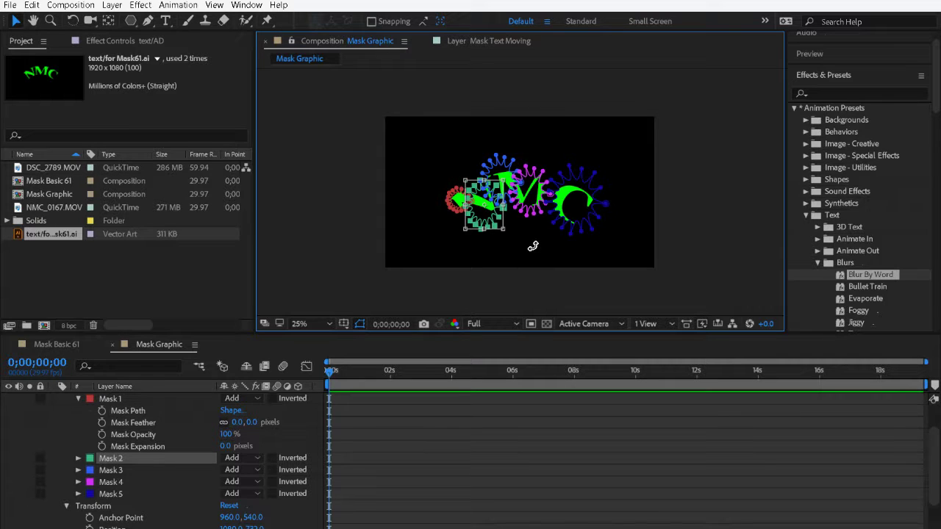
click(79, 398)
drag(439, 326, 445, 294)
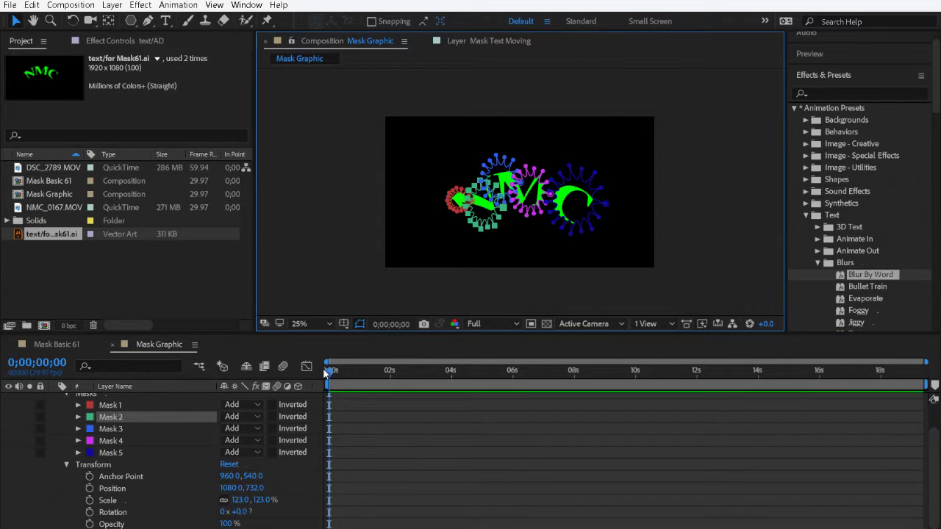
- Enable keyframing for Mask 1's Mask Opacity at 0;00;00;00 and set it to 0%
click(78, 405)
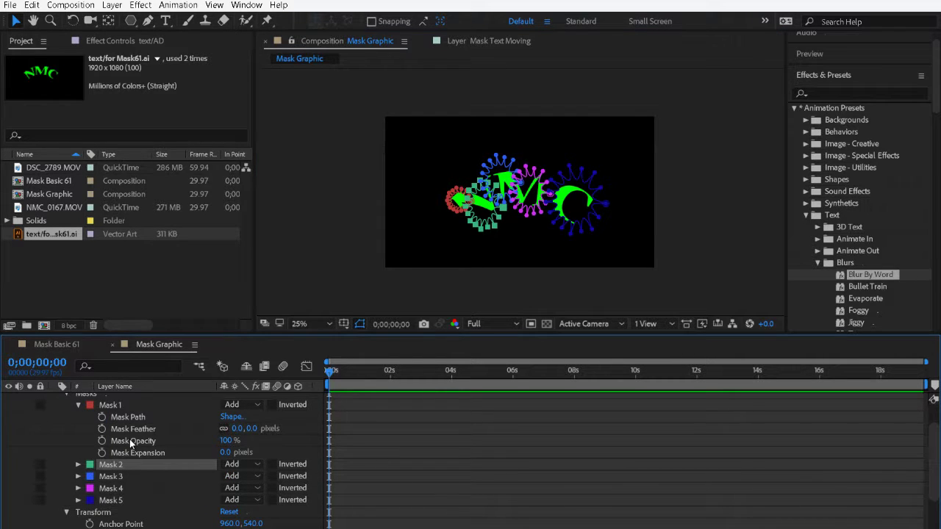
click(100, 441)
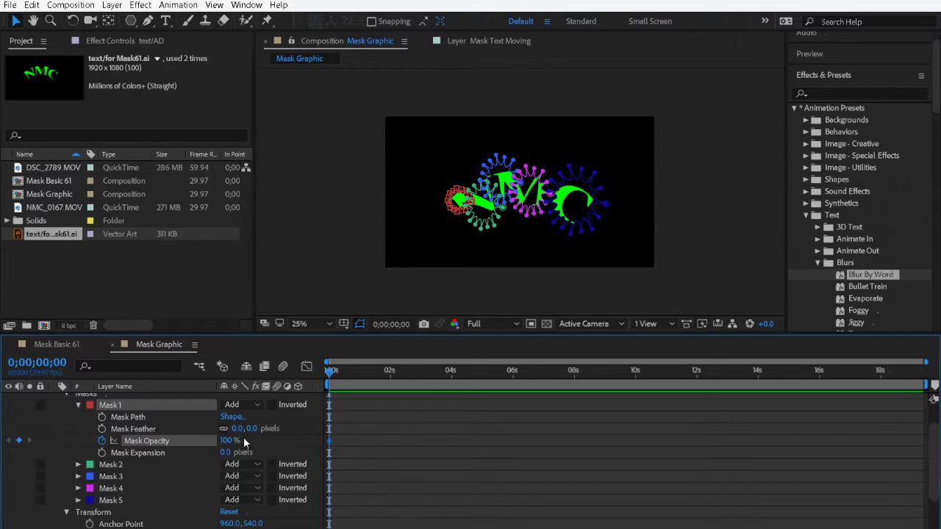
drag(226, 441, 192, 450)
- Keyframe Mask 1's Mask Opacity at 100% at 0;00;00;03, and return the current time to the start
drag(330, 375, 331, 376)
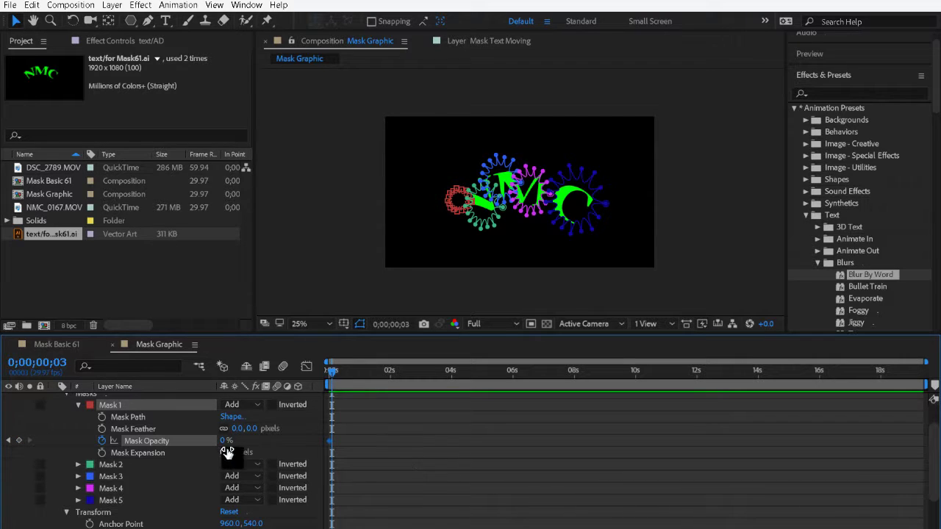
drag(225, 441, 640, 443)
mouse_move(334, 377)
mouse_down()
mouse_move(321, 375)
mouse_move(354, 376)
mouse_move(297, 377)
mouse_move(316, 386)
mouse_up()
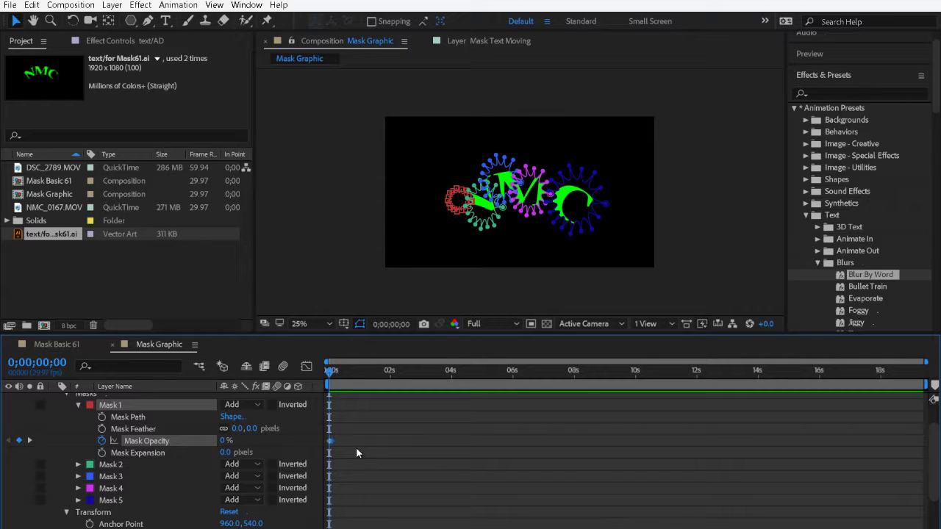
- Inspect Mask 1's two Mask Opacity keyframes and move the current time to 0;00;00;03
drag(355, 447, 319, 432)
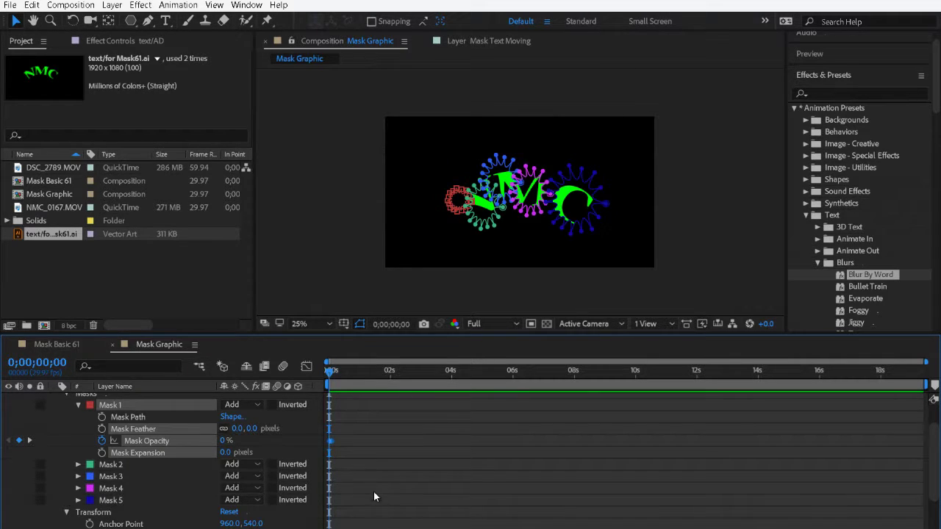
click(346, 442)
click(330, 441)
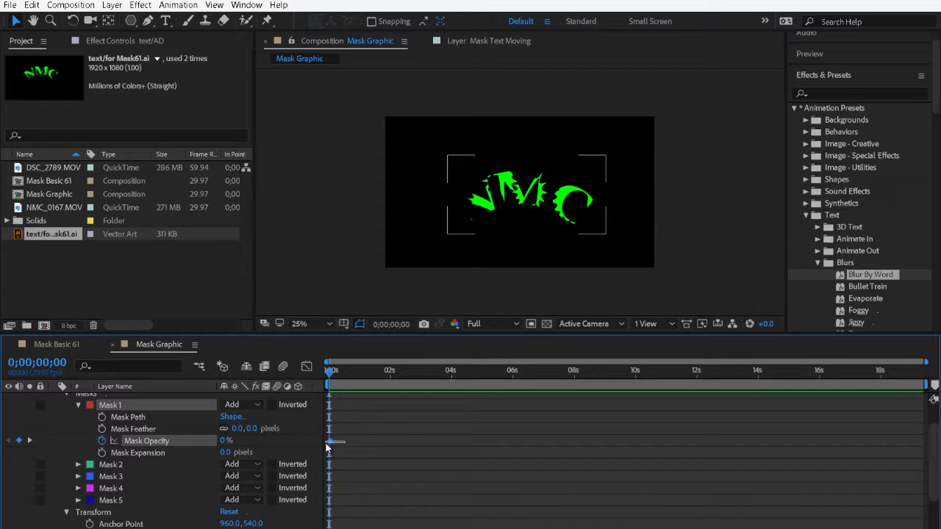
click(341, 382)
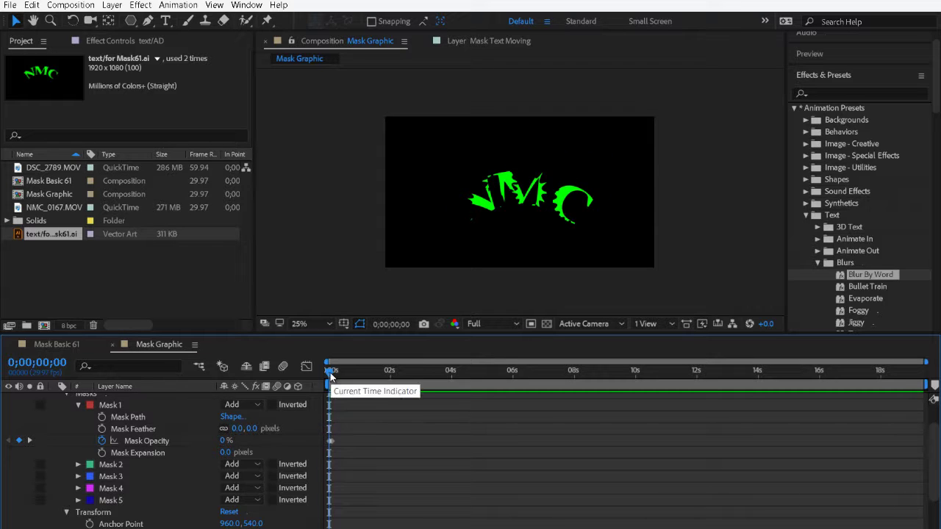
click(340, 440)
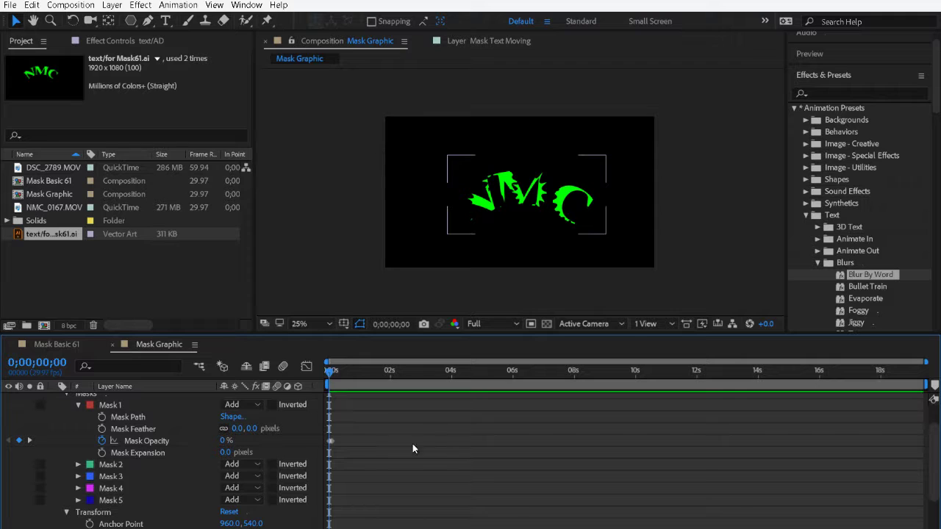
click(330, 441)
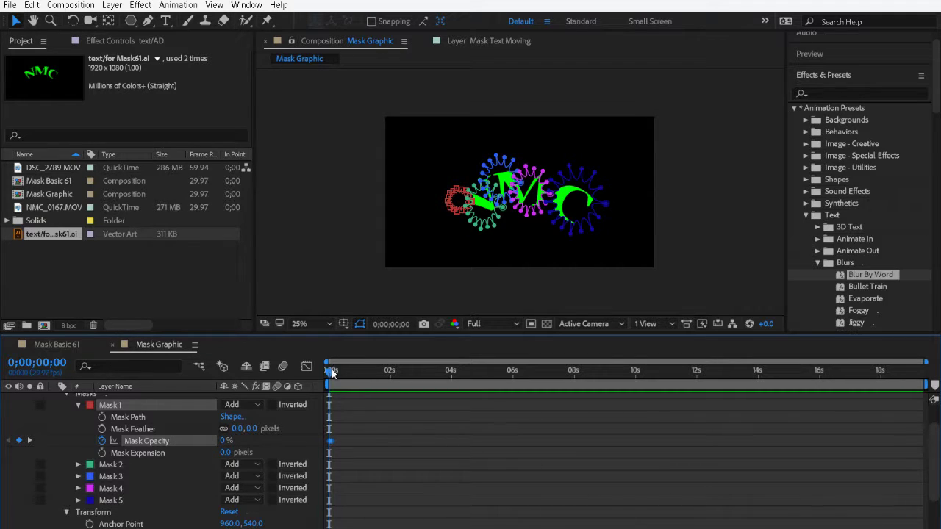
mouse_move(333, 373)
mouse_down()
mouse_move(344, 373)
mouse_move(315, 374)
mouse_move(341, 373)
mouse_up()
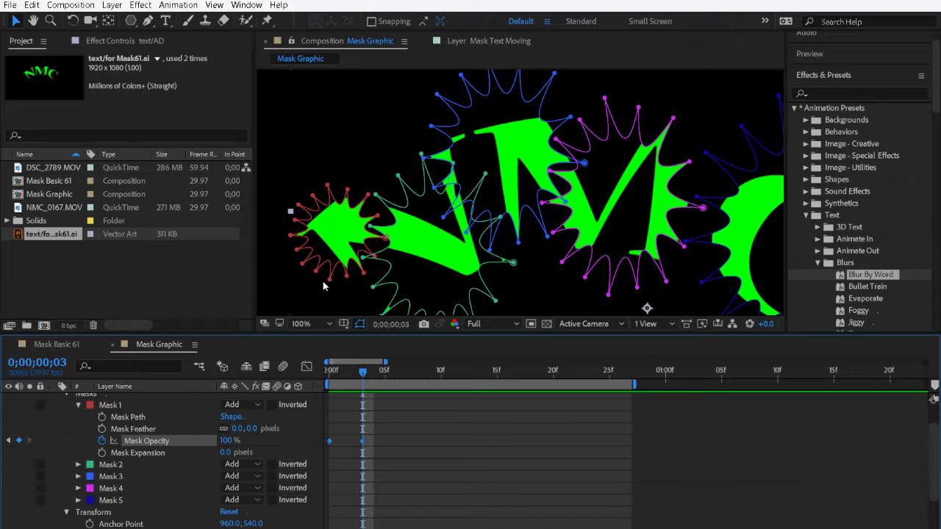
- Select and copy Mask 1's two Mask Opacity keyframes
click(154, 406)
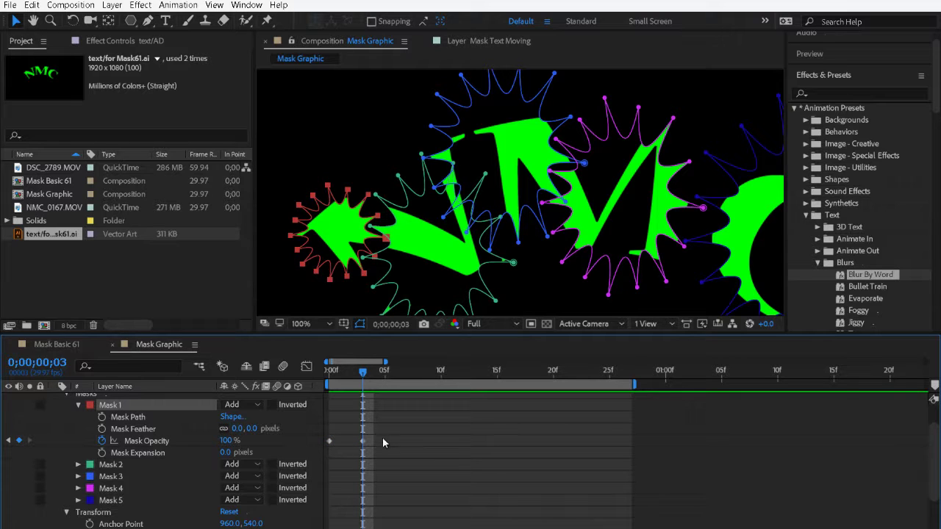
drag(372, 441, 327, 456)
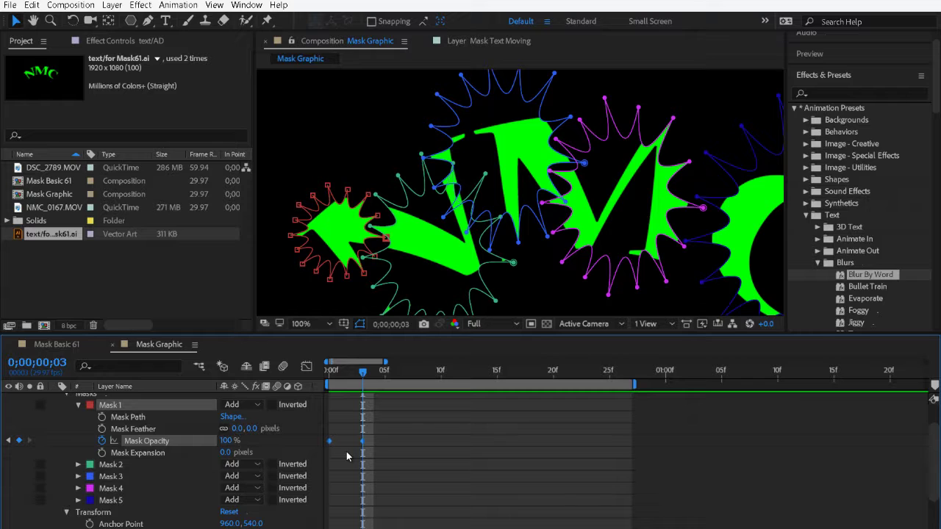
click(352, 374)
drag(339, 386, 360, 386)
drag(385, 363, 485, 363)
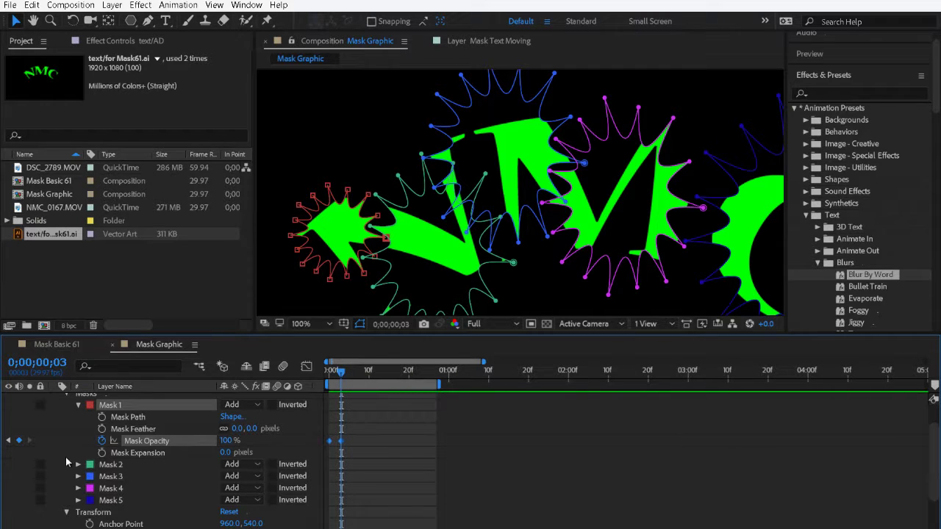
- Expand Mask 2's properties and move the current time to 0;00;00;10
click(127, 462)
click(78, 465)
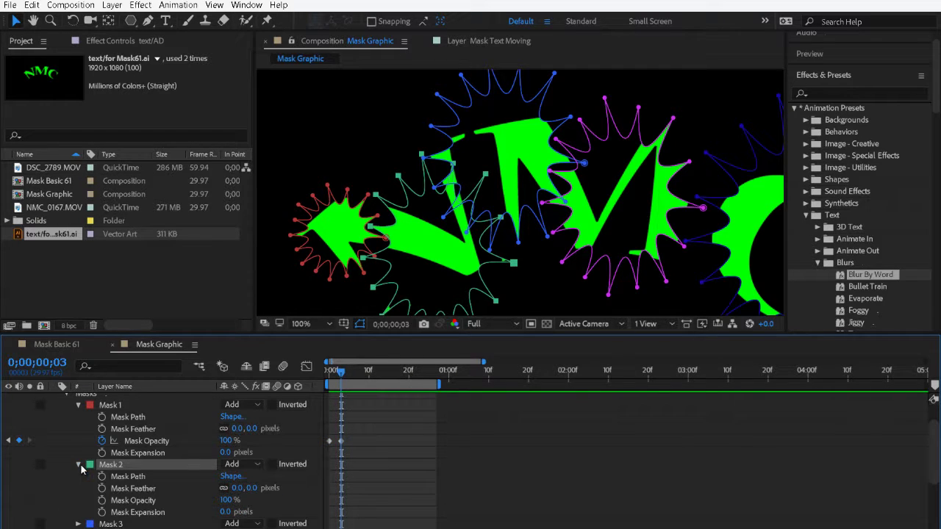
click(350, 377)
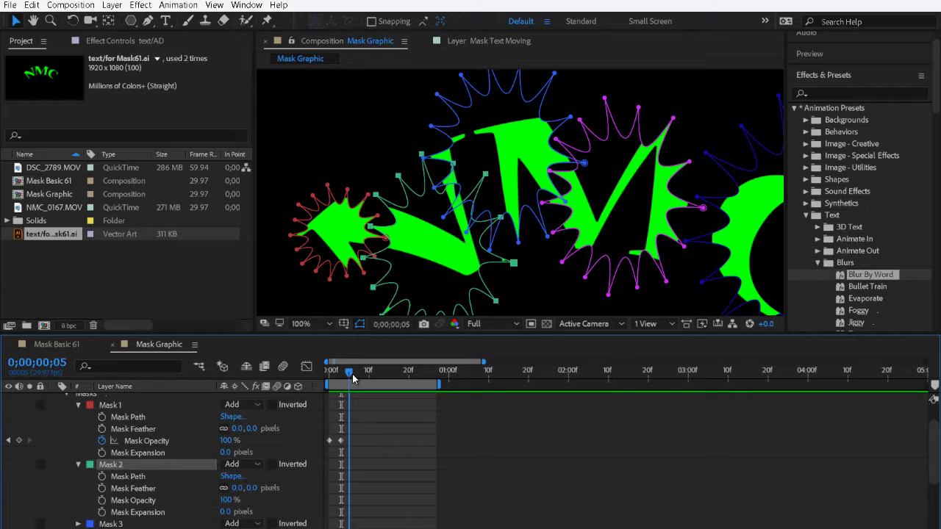
click(342, 378)
drag(345, 378, 372, 385)
- Enable keyframing on Mask 2's Mask Path and try to paste the copied opacity keyframes onto it
click(134, 477)
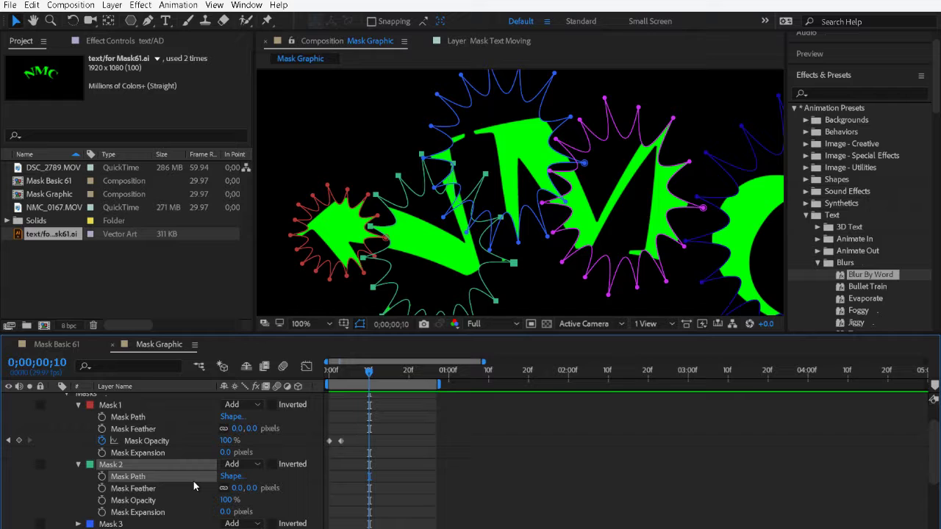
click(102, 477)
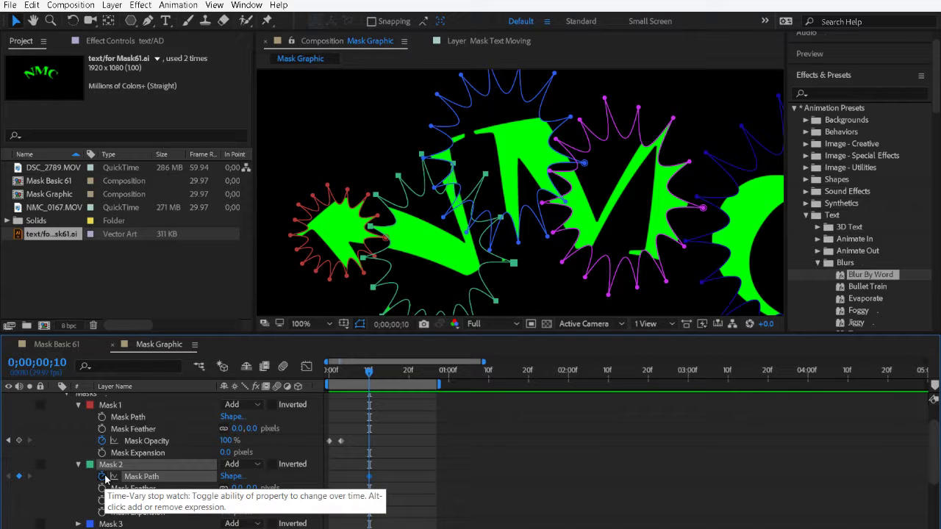
key(ctrl+v)
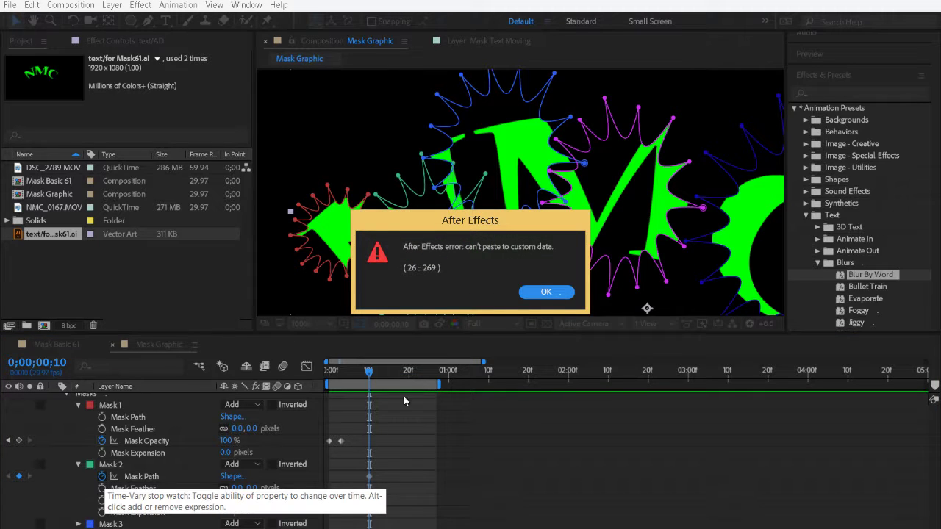
click(552, 293)
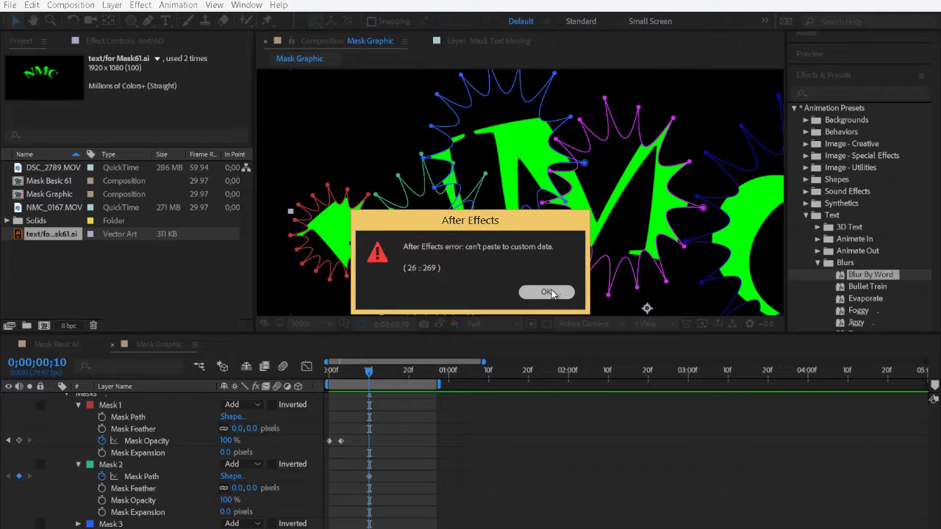
- Reselect Mask 1's opacity keyframes, turn off Mask 2's Mask Path keyframing, and try pasting onto Mask 2 again
drag(346, 444, 324, 450)
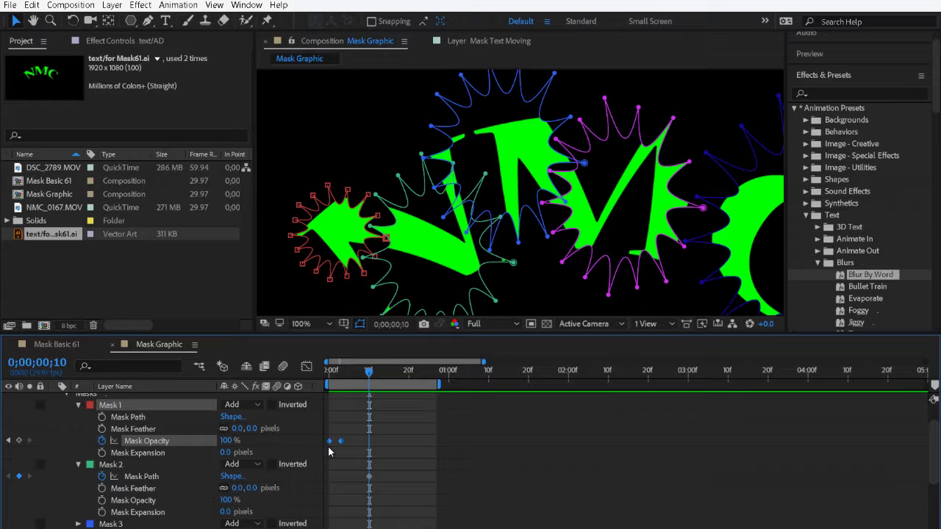
click(103, 476)
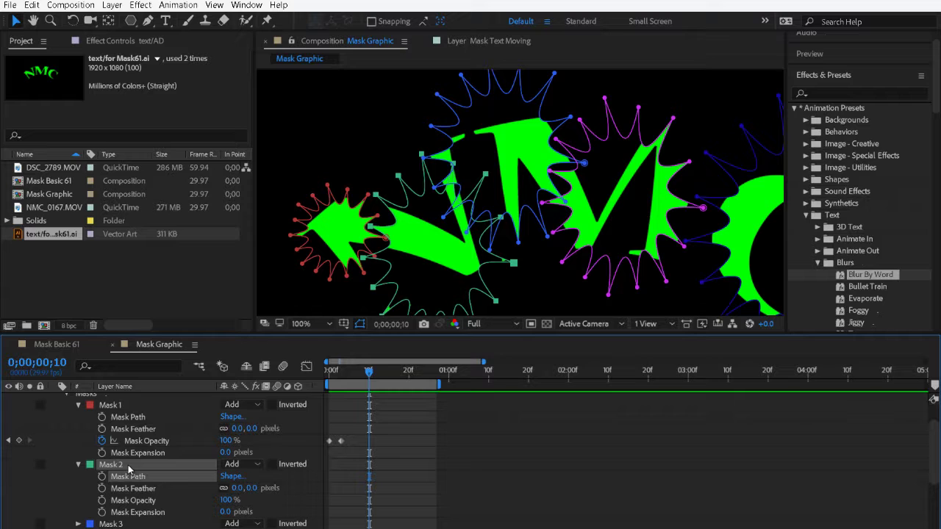
key(ctrl+v)
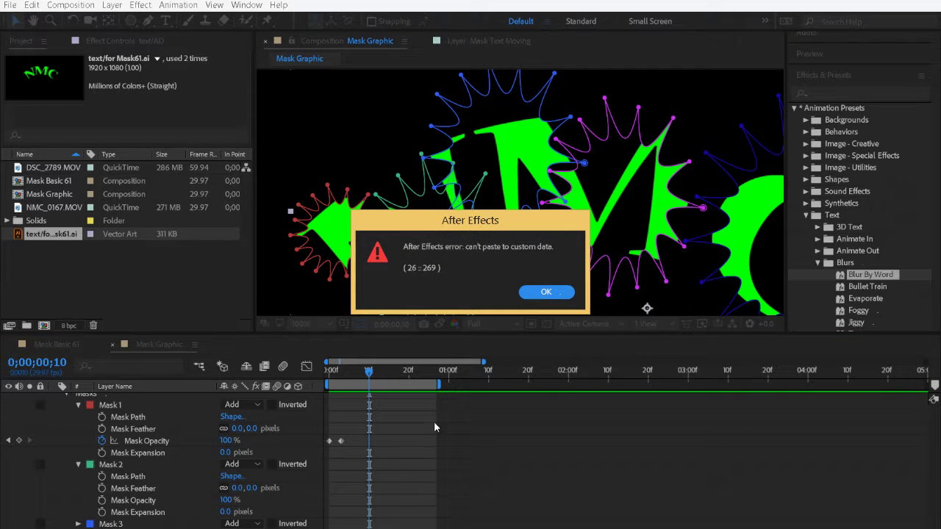
click(554, 293)
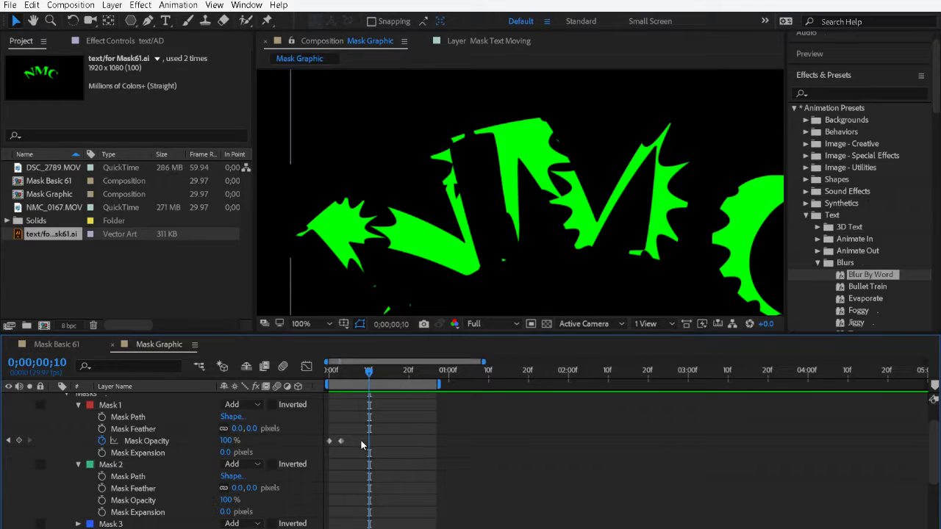
- Copy Mask 1's two Mask Opacity keyframes and paste them onto Mask 2 at 0;00;00;10
click(328, 443)
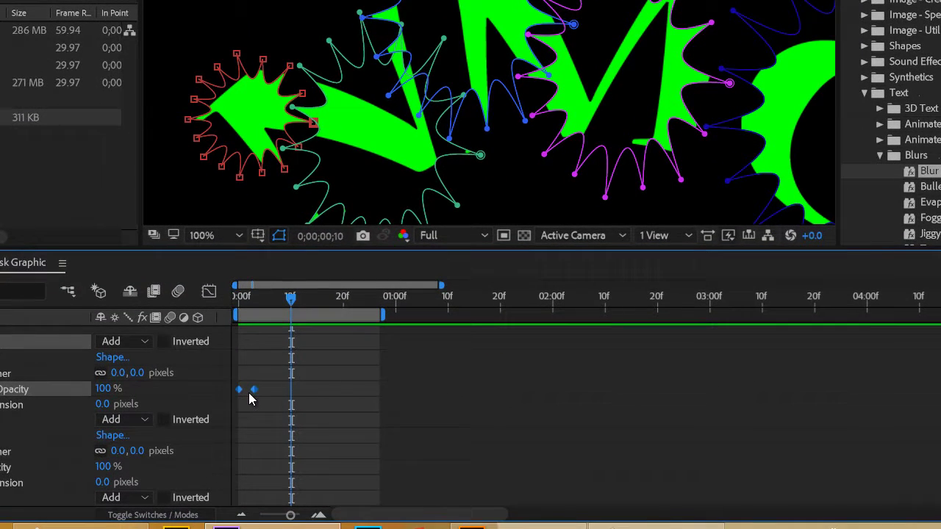
click(9, 425)
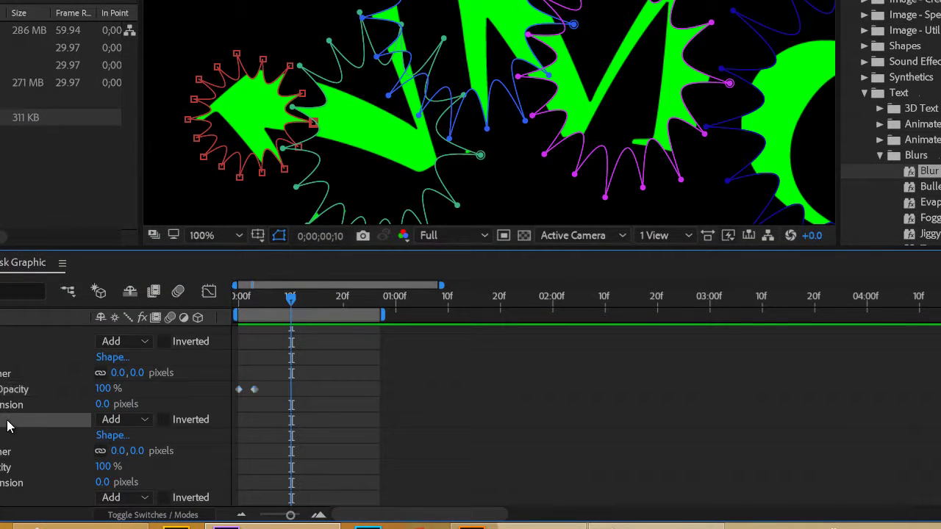
key(ctrl+v)
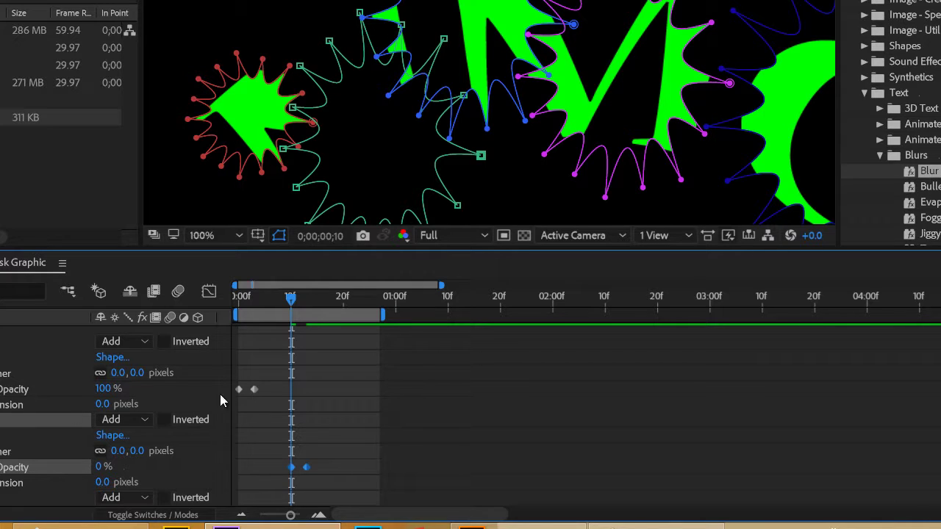
- Expand Mask 3's properties and paste the copied opacity keyframes onto it at 0;00;00;21
drag(292, 300, 321, 311)
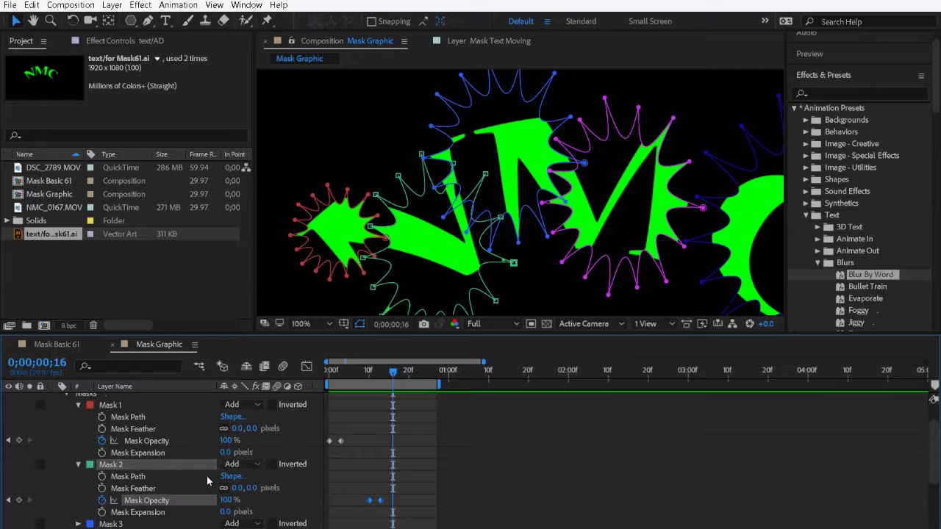
scroll(169, 500, down, 3)
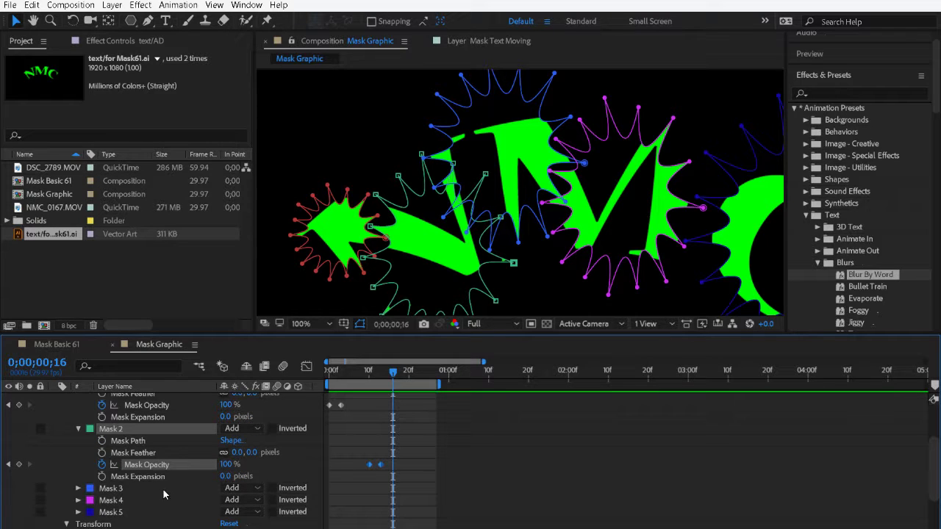
click(77, 489)
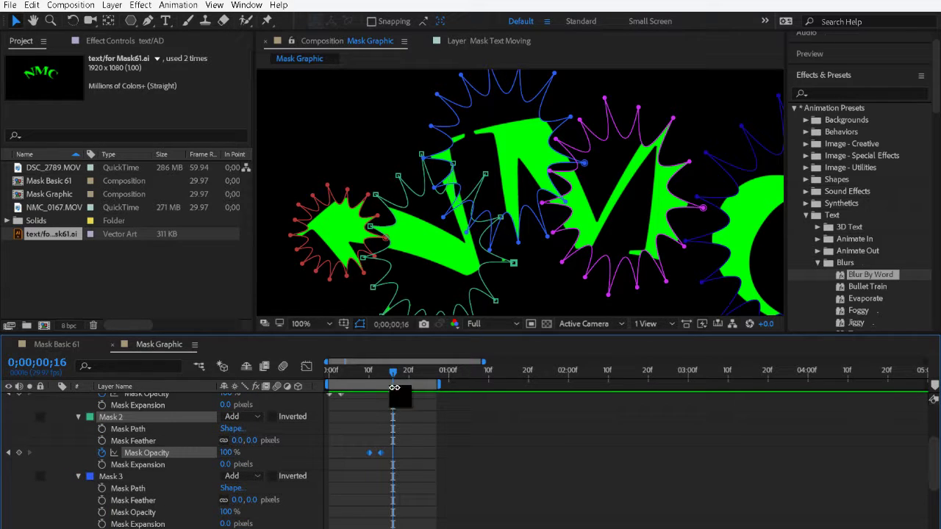
drag(399, 375, 412, 376)
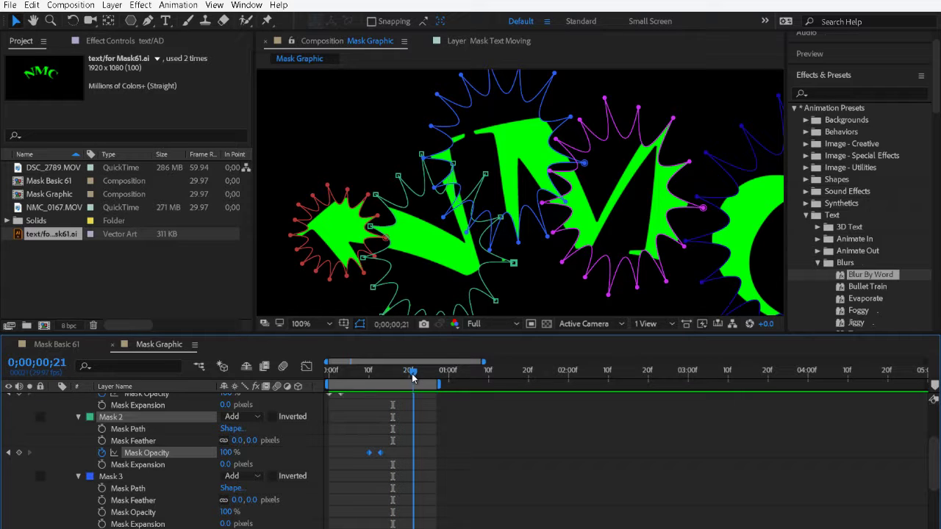
click(110, 477)
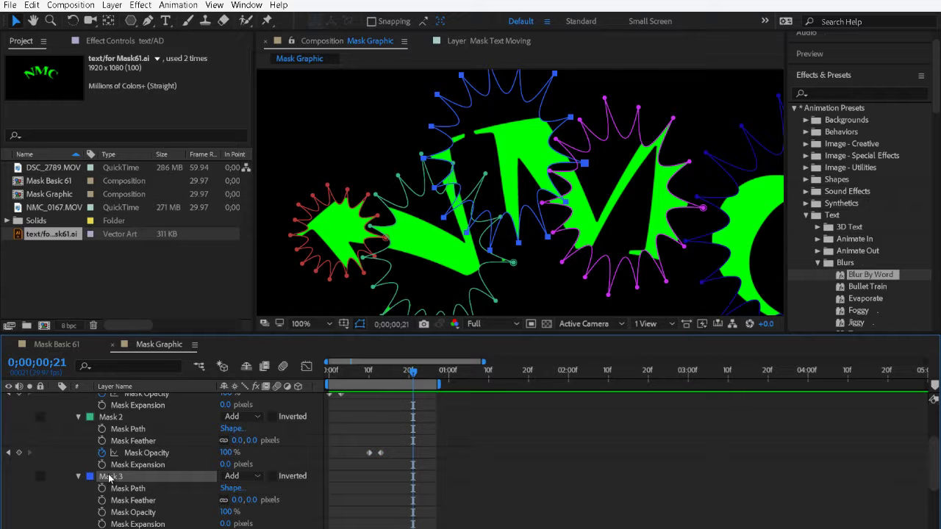
key(ctrl+v)
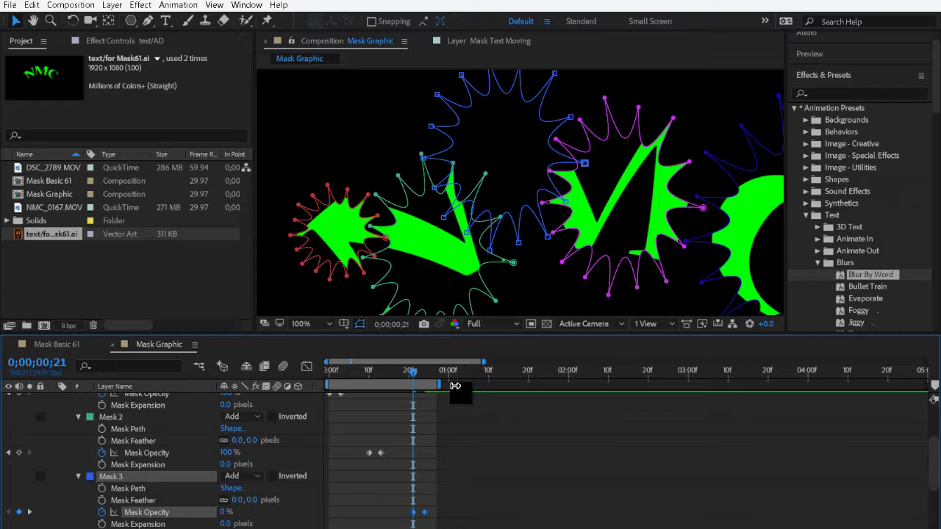
- Extend the work area to just past 2 seconds and paste the copied opacity keyframes onto Mask 4 at 0;00;01;04
drag(440, 385, 554, 385)
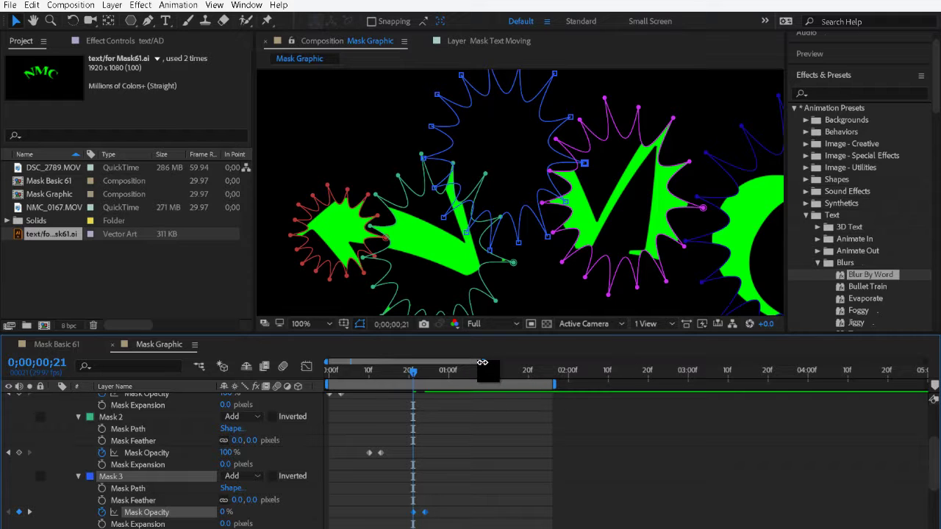
drag(485, 362, 559, 384)
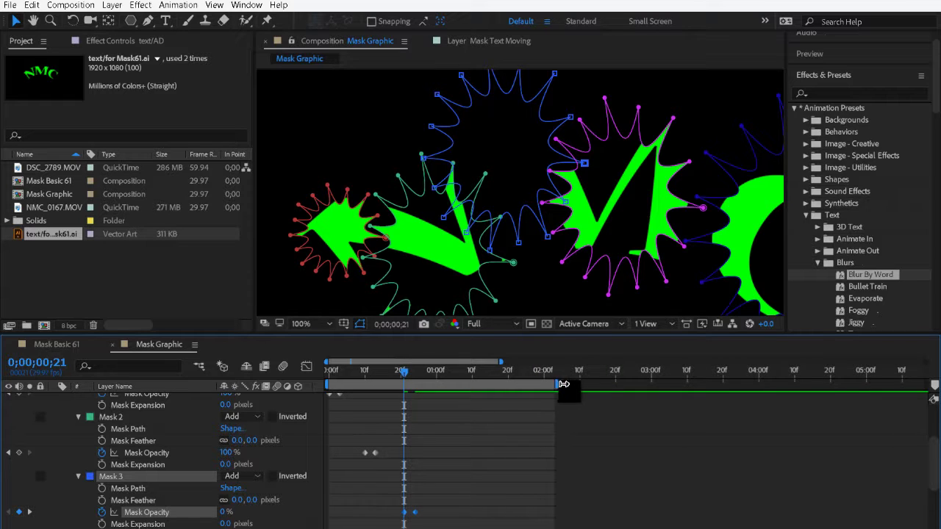
scroll(125, 470, down, 2)
click(109, 501)
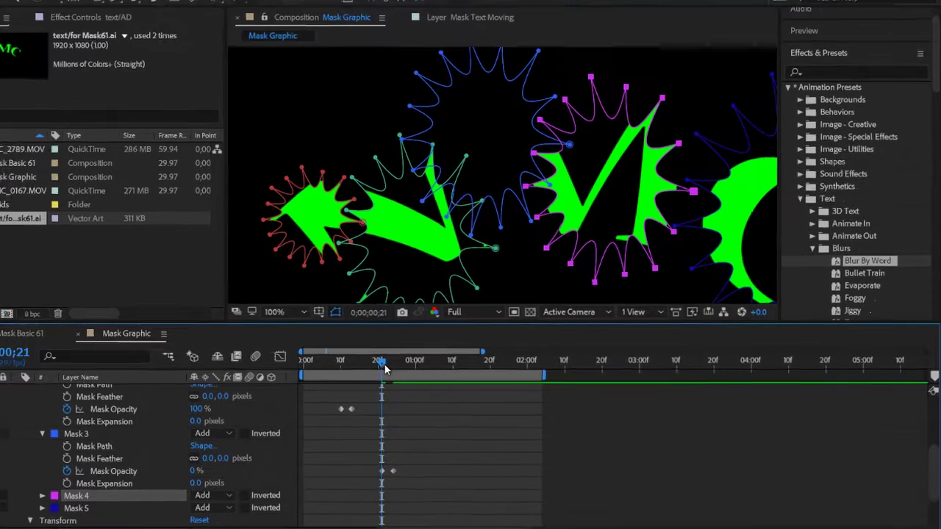
drag(384, 368, 445, 371)
drag(316, 309, 297, 307)
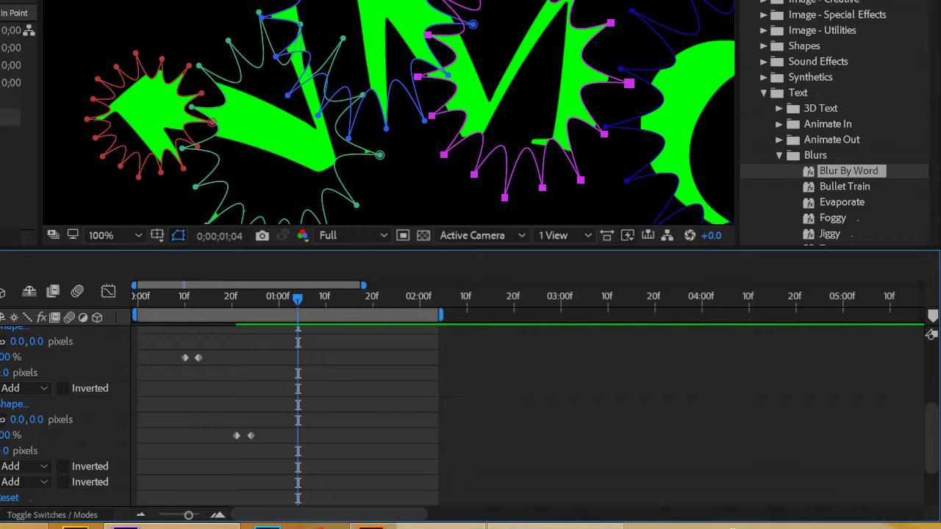
scroll(287, 412, down, 2)
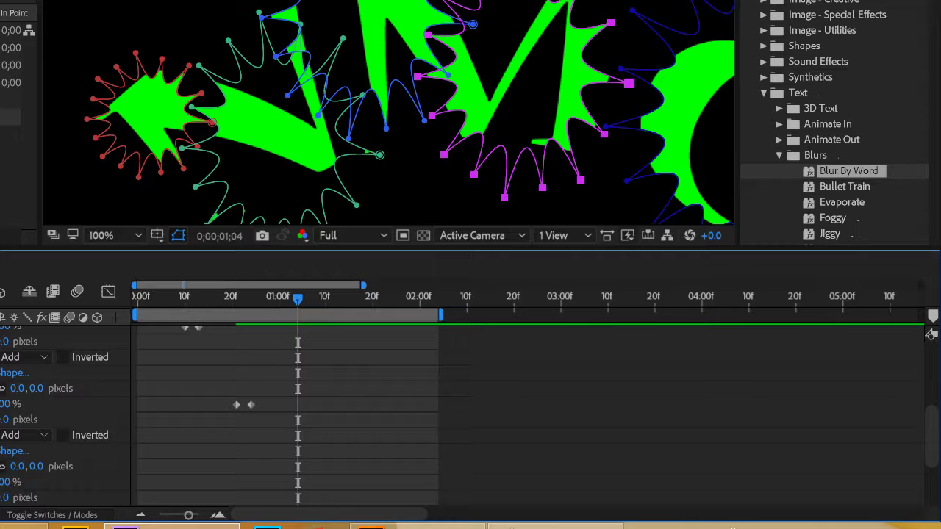
key(ctrl+v)
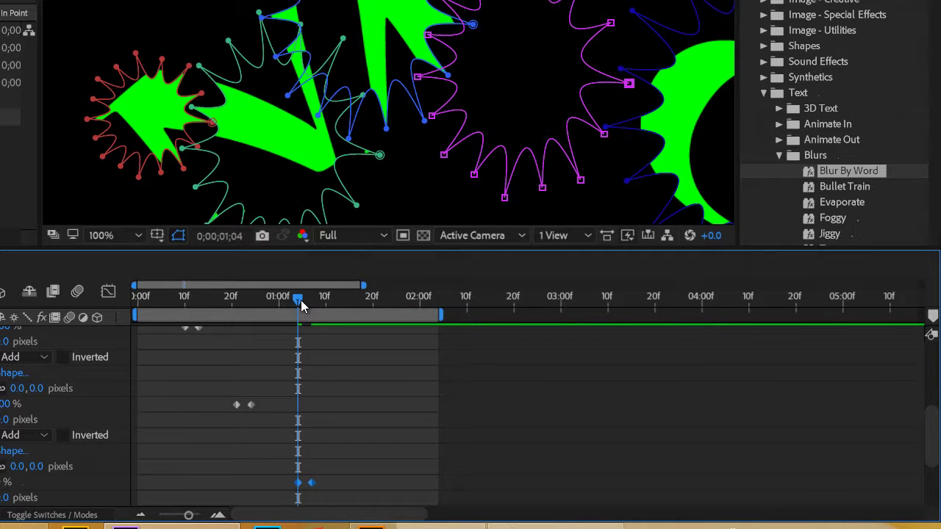
- Expand Mask 5's properties and paste the copied opacity keyframes onto it at 0;00;01;17
drag(299, 308, 322, 303)
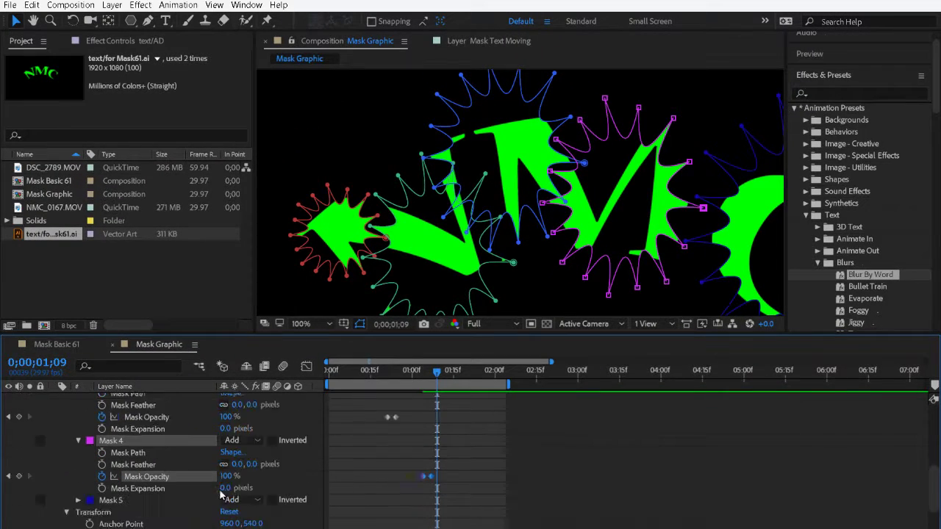
scroll(220, 496, down, 1)
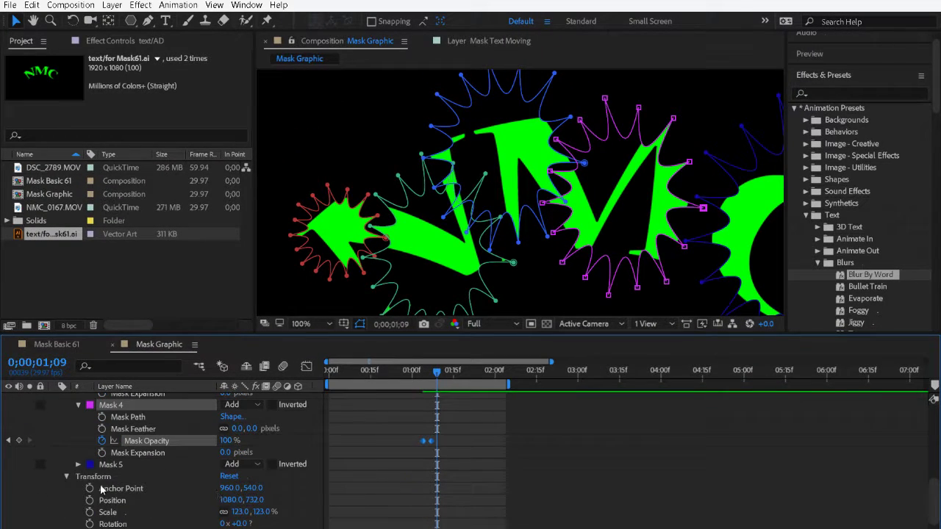
click(78, 465)
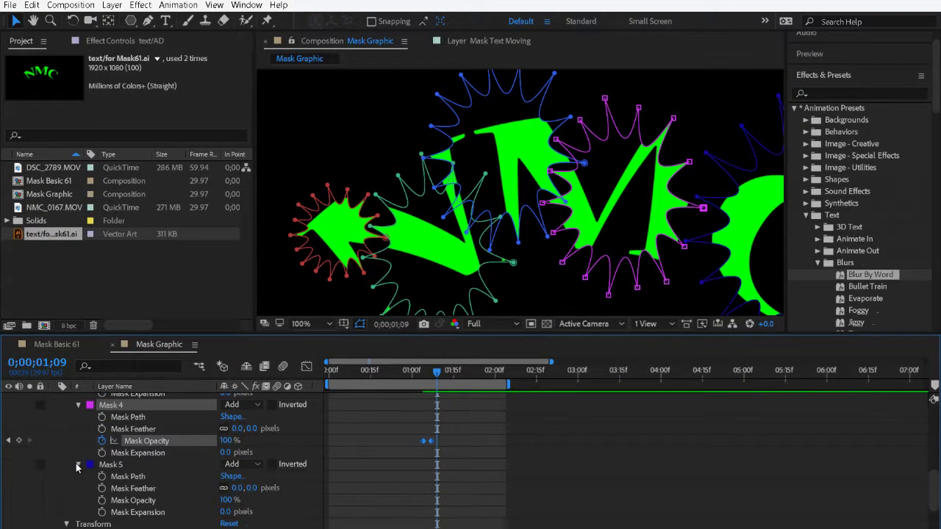
click(126, 465)
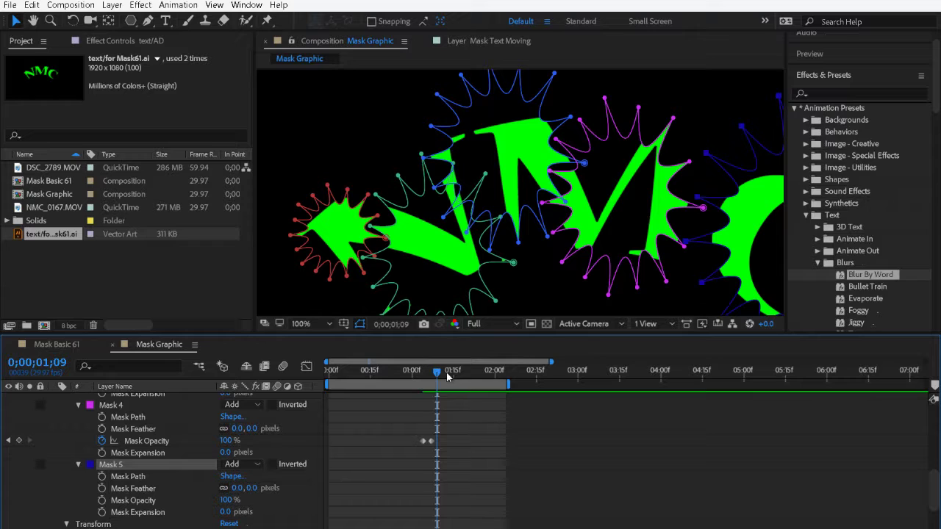
drag(442, 371, 463, 379)
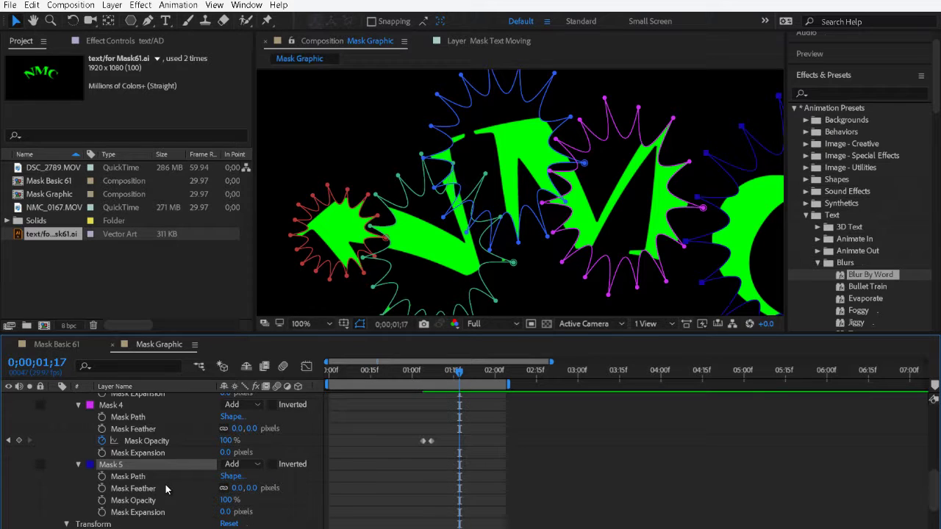
key(ctrl+v)
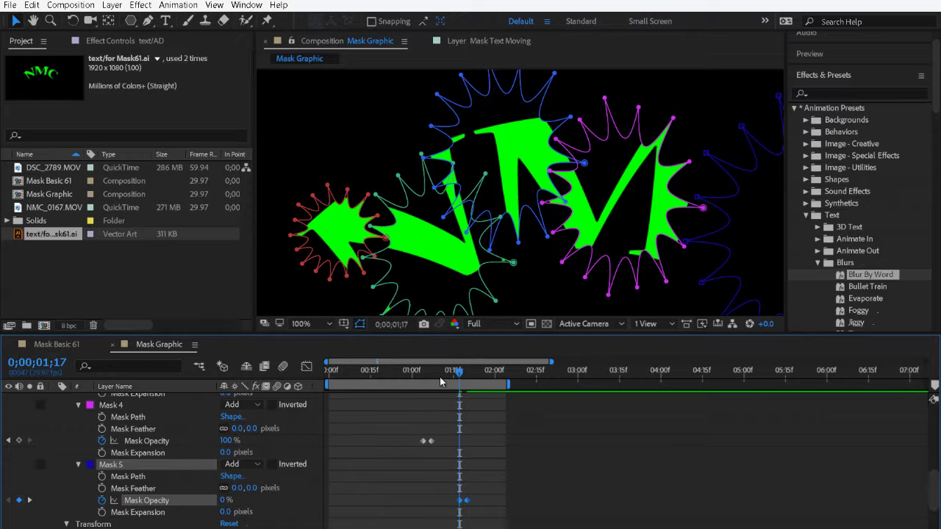
- Fit the whole NMC text in view at 50% and preview the sequential mask reveal from the start of the composition
key(space)
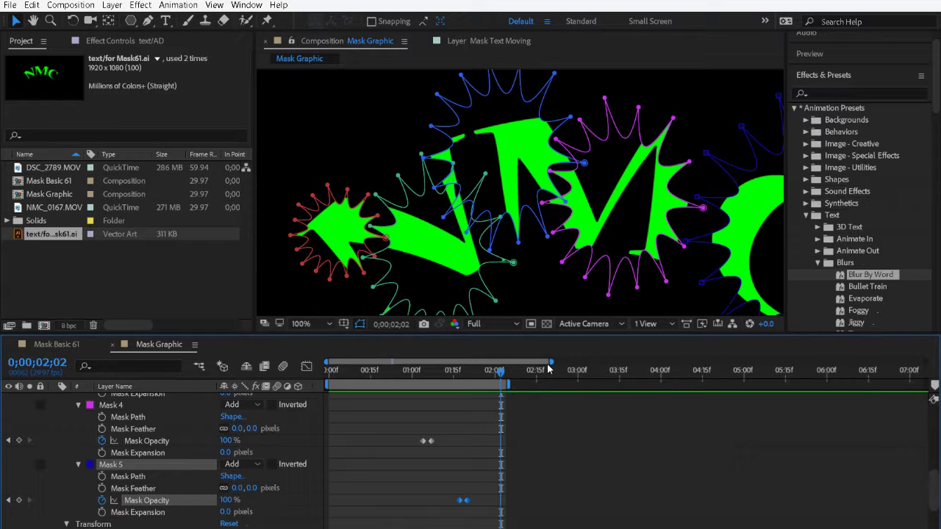
drag(552, 362, 678, 356)
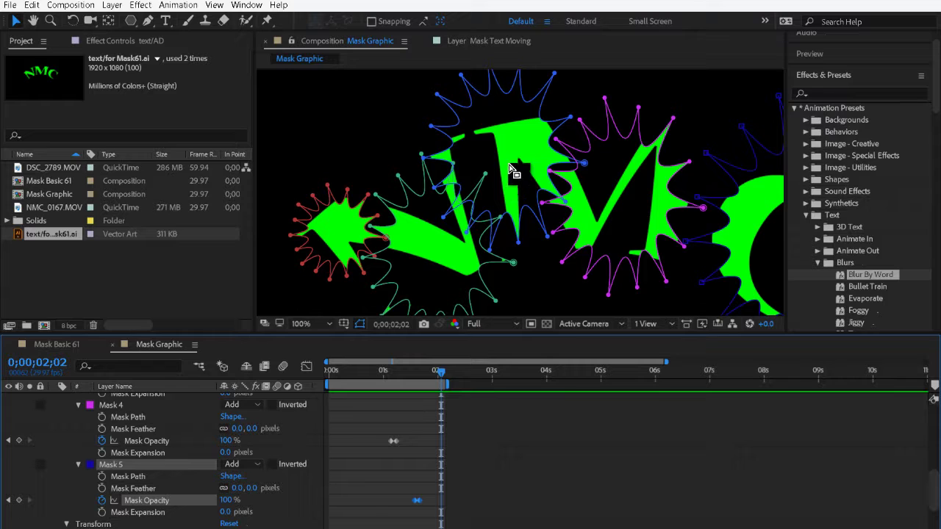
scroll(513, 180, down, 2)
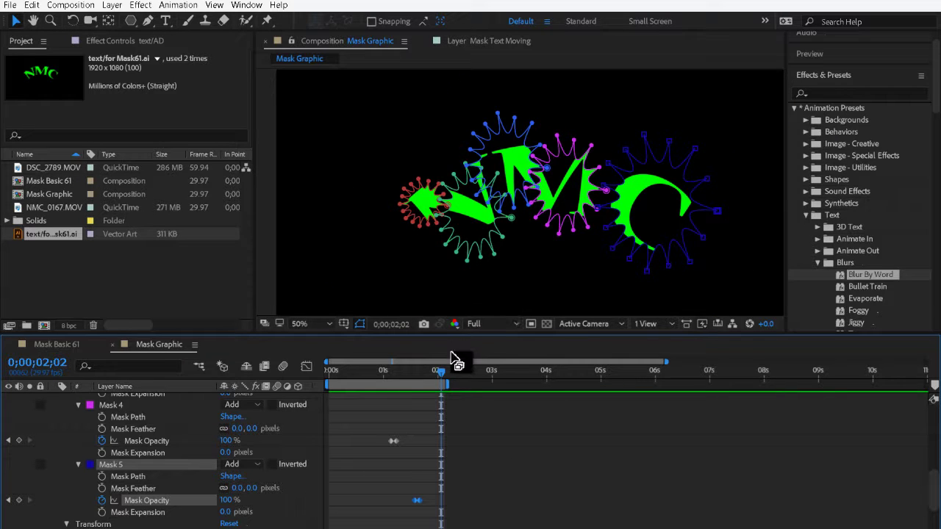
drag(439, 374, 329, 377)
key(space)
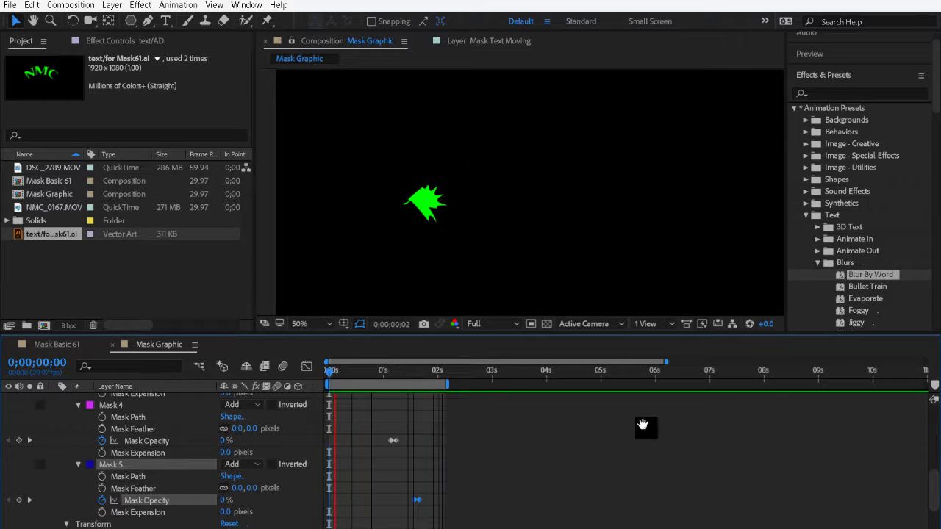
key(space)
key(space)
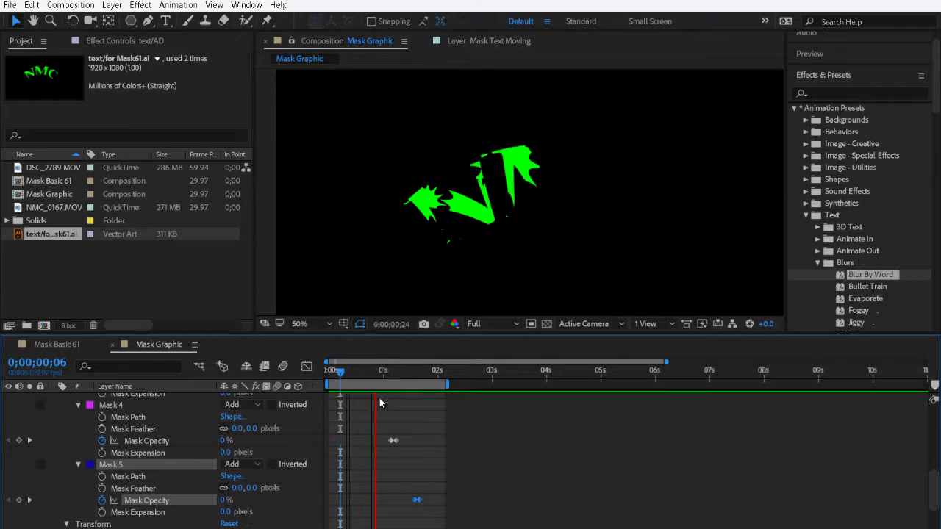
key(space)
- Enable Mask Path keyframing on Mask 5 at 0;00;01;26 and reset its shape to Rectangle at 0;00;02;02
drag(404, 372, 432, 377)
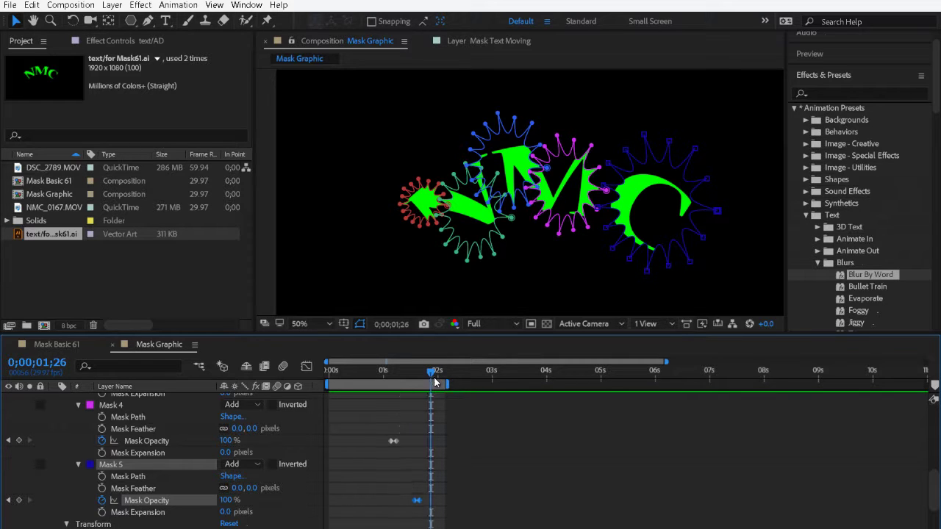
click(102, 476)
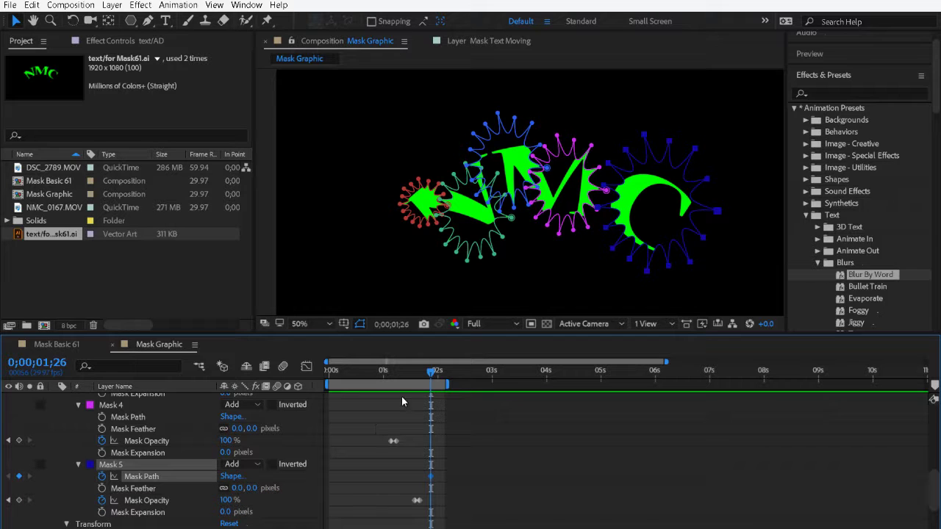
drag(430, 373, 440, 380)
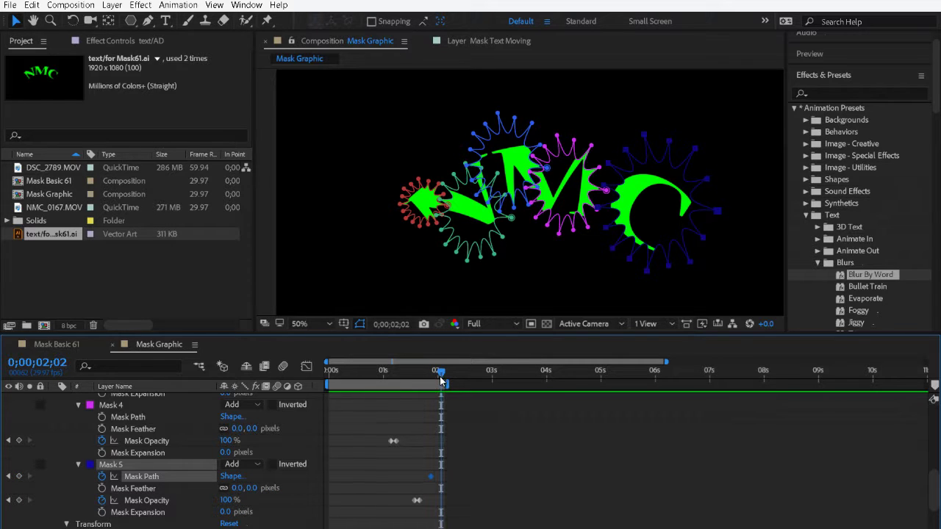
click(233, 477)
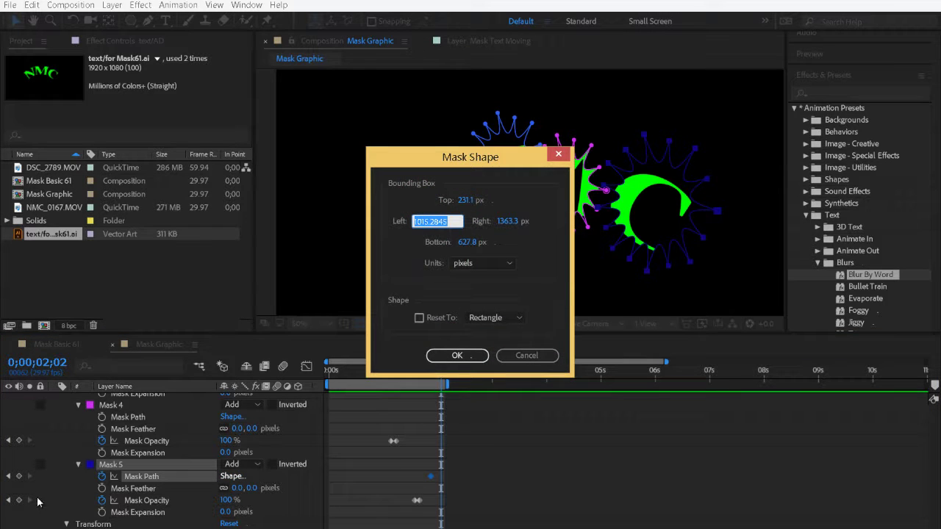
click(423, 320)
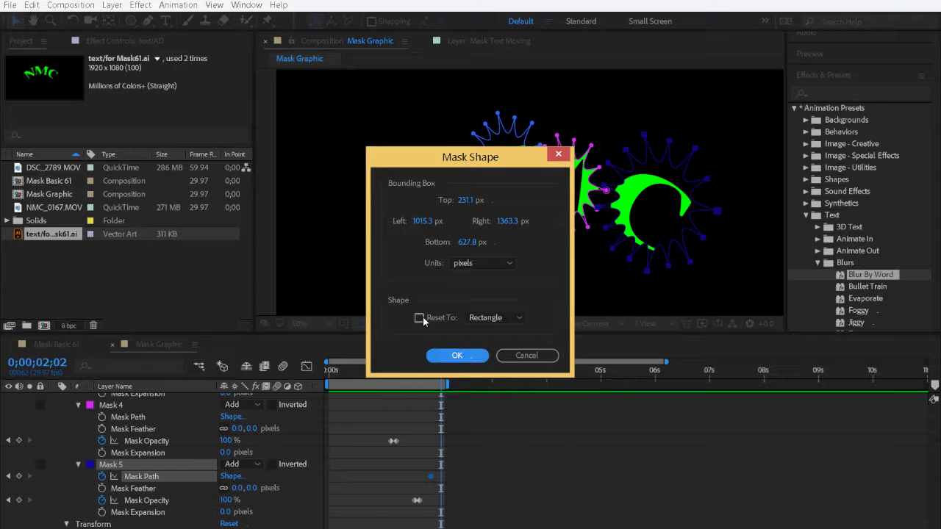
click(419, 318)
click(469, 357)
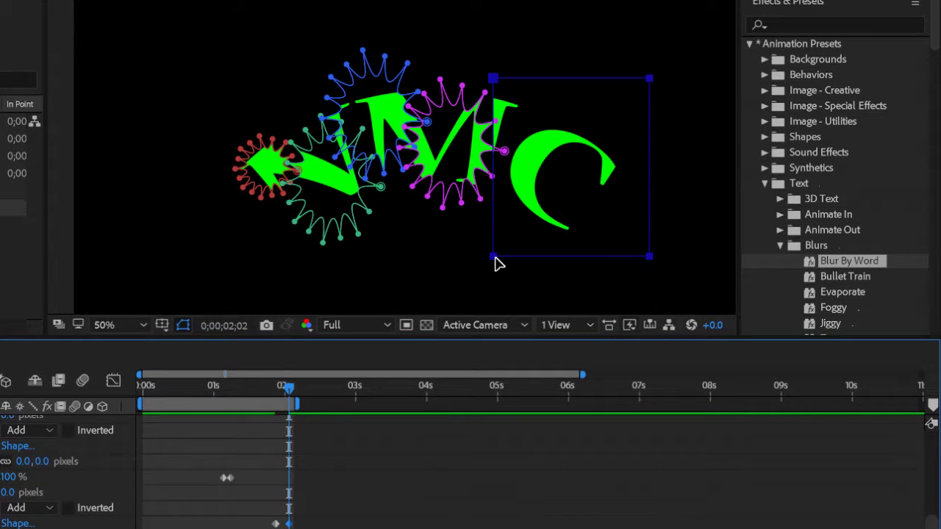
- Free-transform Mask 5's rectangle at 0;00;02;02, tilting it slightly and enlarging it to enclose the entire NMC text
click(588, 275)
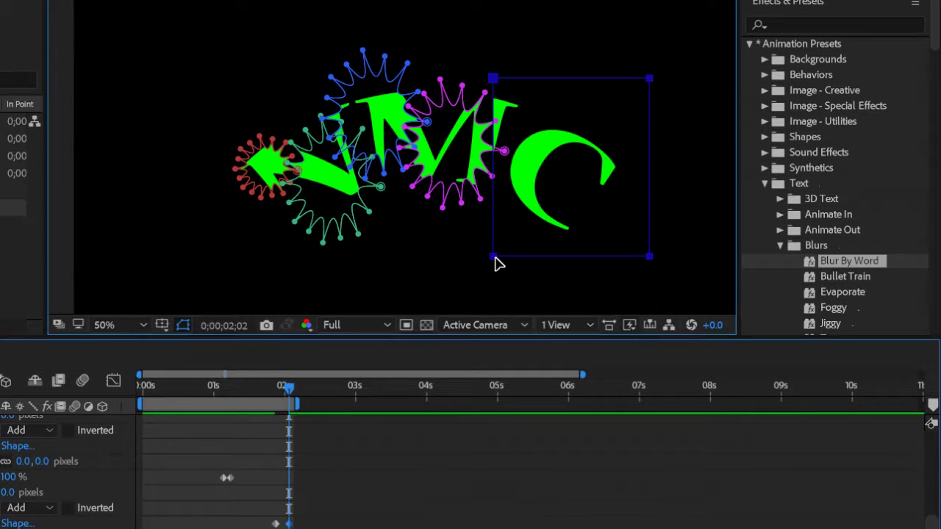
double_click(494, 259)
drag(493, 257, 473, 287)
drag(474, 147, 183, 150)
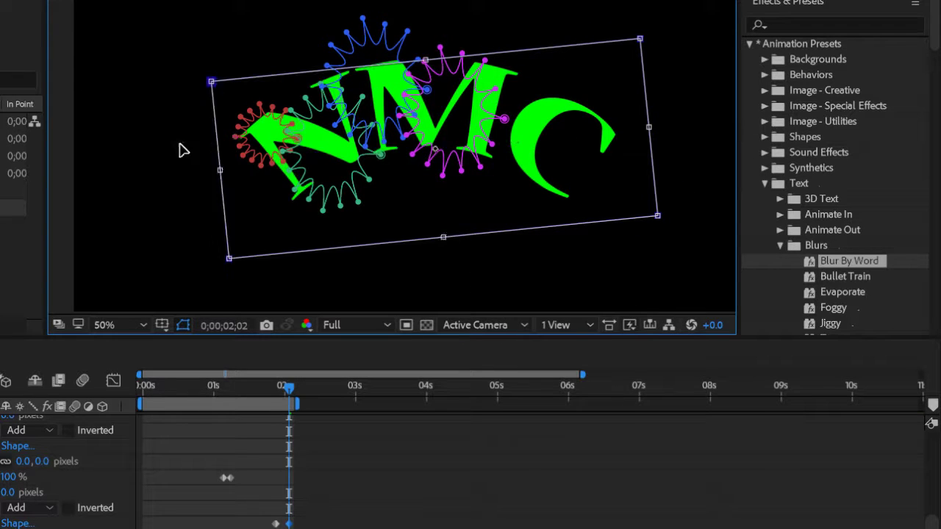
drag(408, 61, 429, 2)
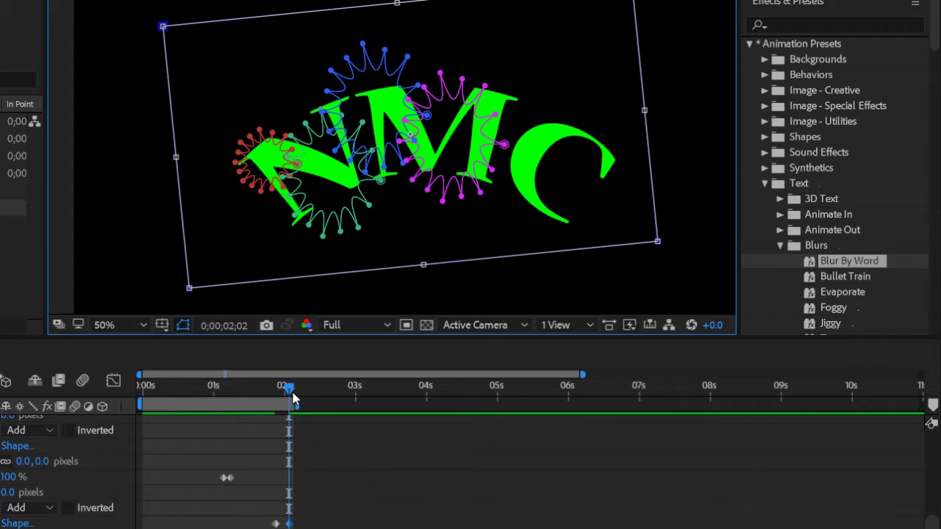
- Scrub between 0;00;01;26 and 0;00;02;02 to review Mask 5's path expanding over the NMC text
drag(292, 398, 279, 397)
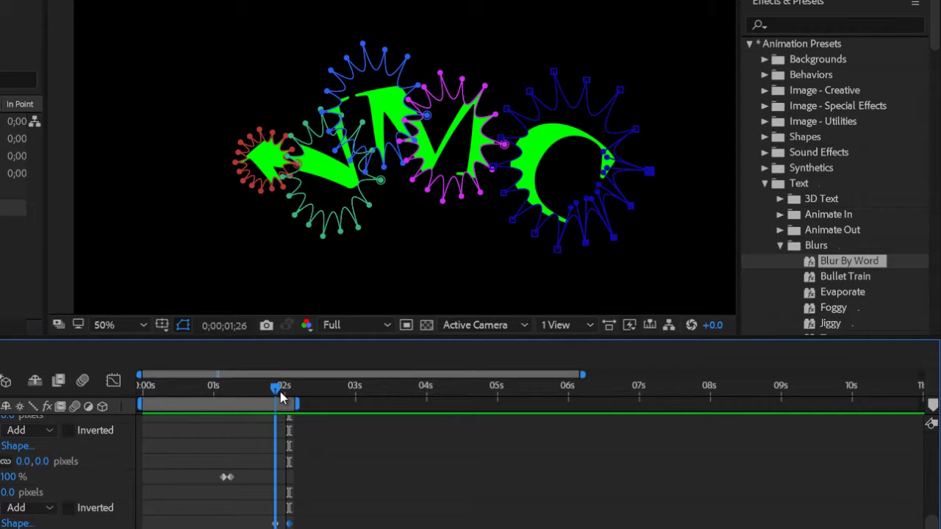
drag(280, 397, 298, 396)
drag(296, 394, 290, 397)
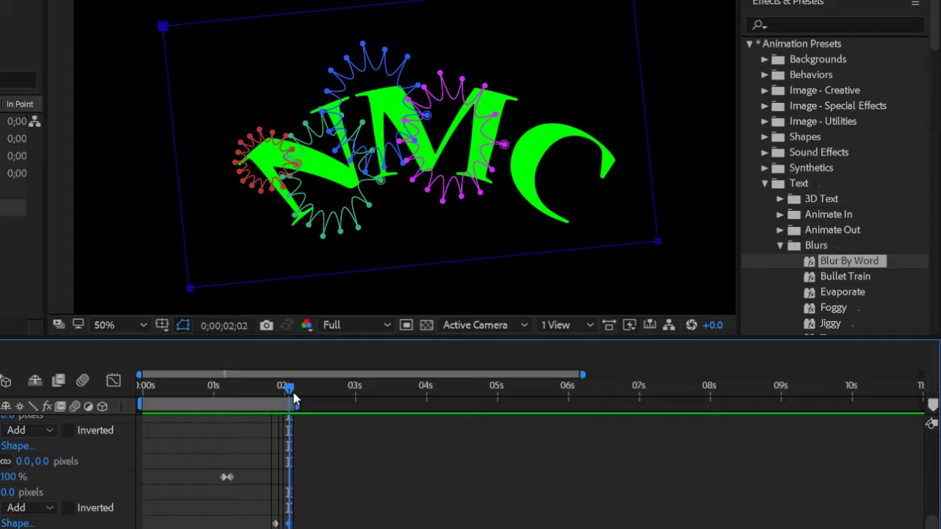
- Reset Mask 5's shape to Ellipse at 0;00;02;02, keeping its current bounding box
click(11, 521)
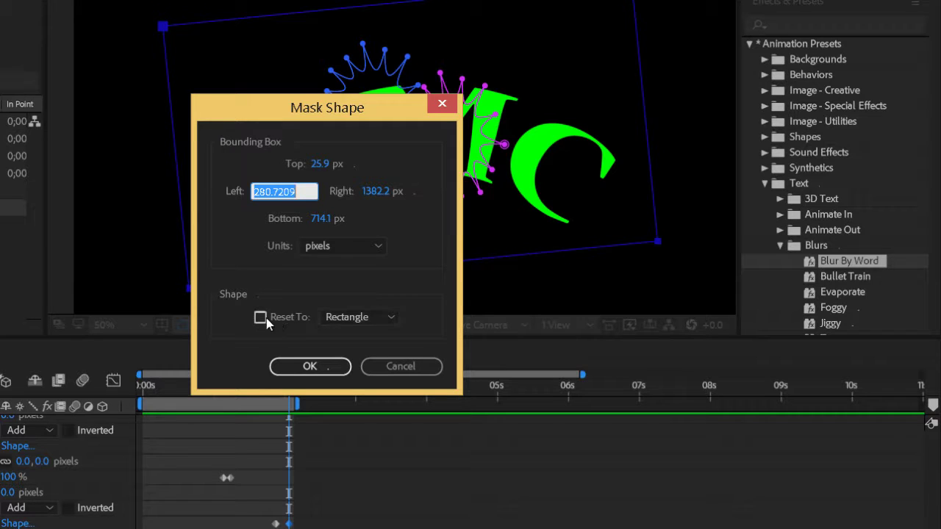
click(264, 316)
click(392, 319)
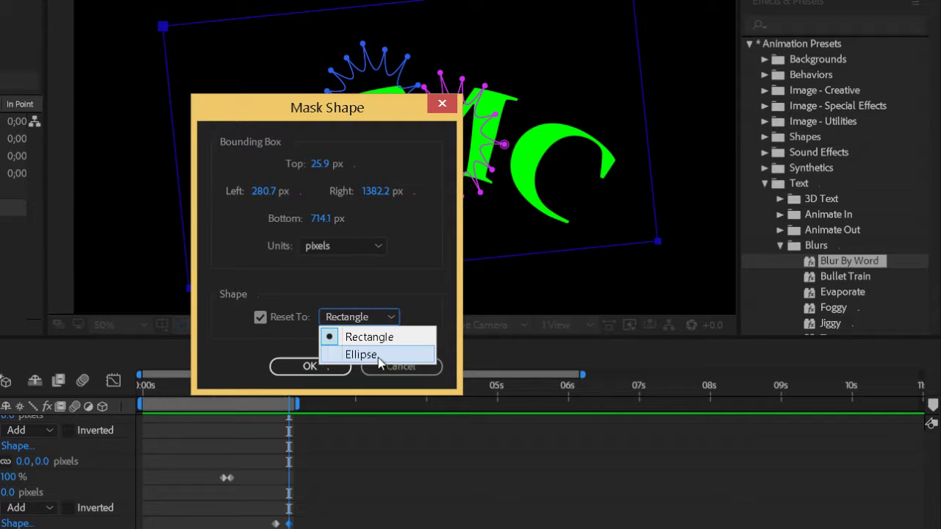
click(368, 355)
click(309, 366)
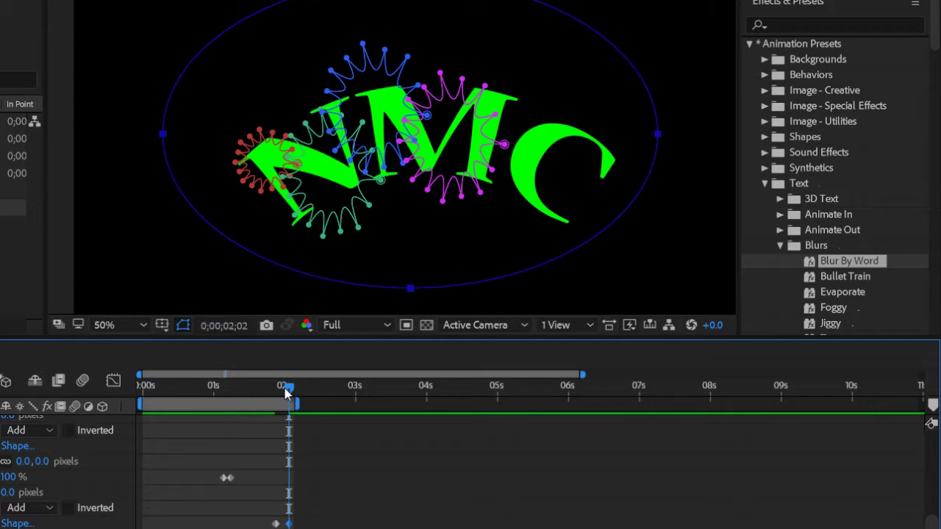
- Preview the mask reveal from the start of the composition and scrub on to 0;00;02;06
drag(288, 389, 141, 390)
key(space)
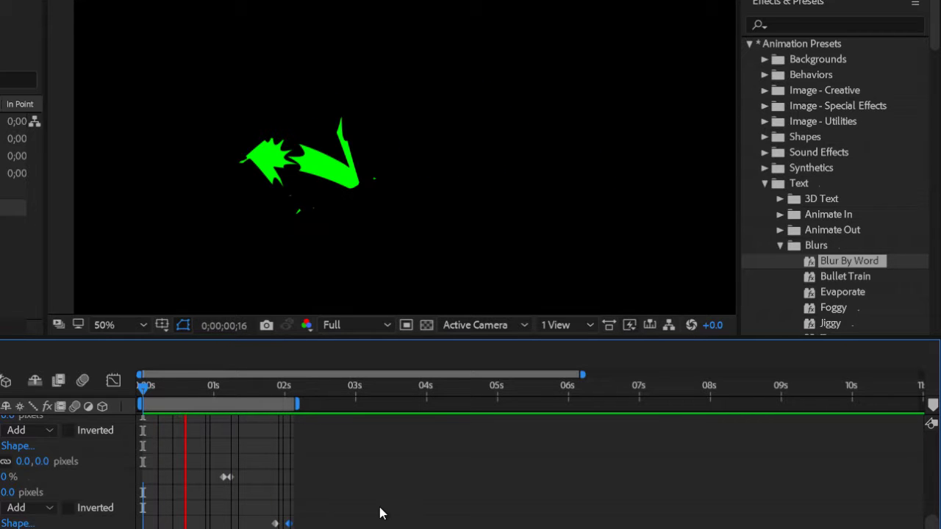
key(space)
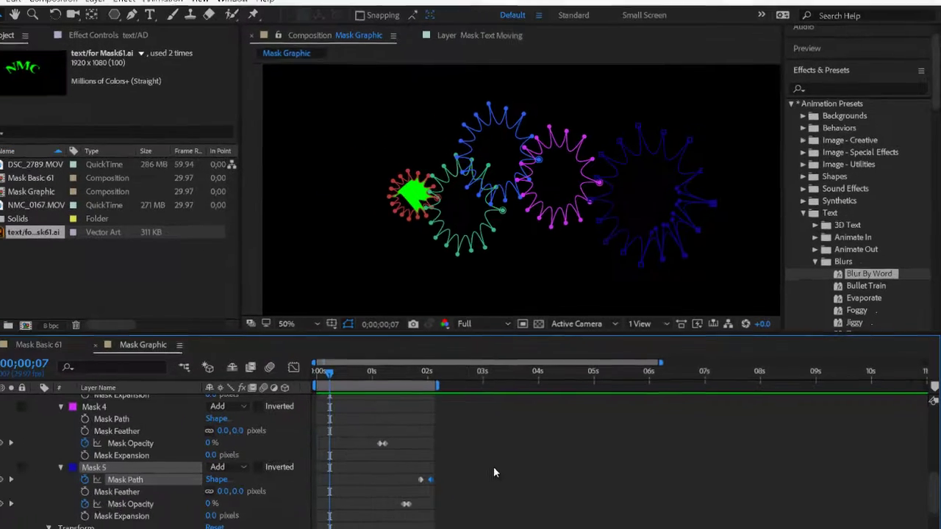
drag(332, 375, 451, 386)
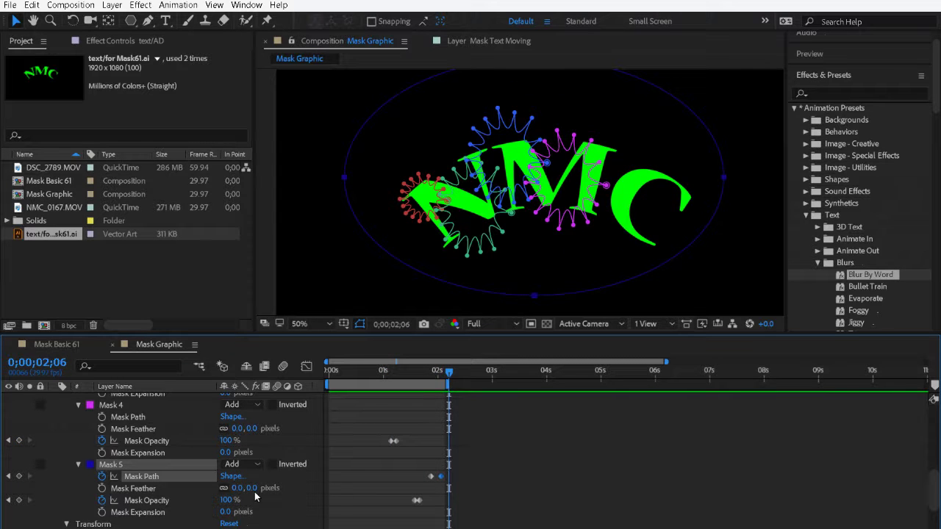
- Collapse the text/AD layer, hide it and show the text/for Mask61.ai layer, checking the graphic at 0;00;01;04 with text/AD selected
scroll(156, 435, up, 6)
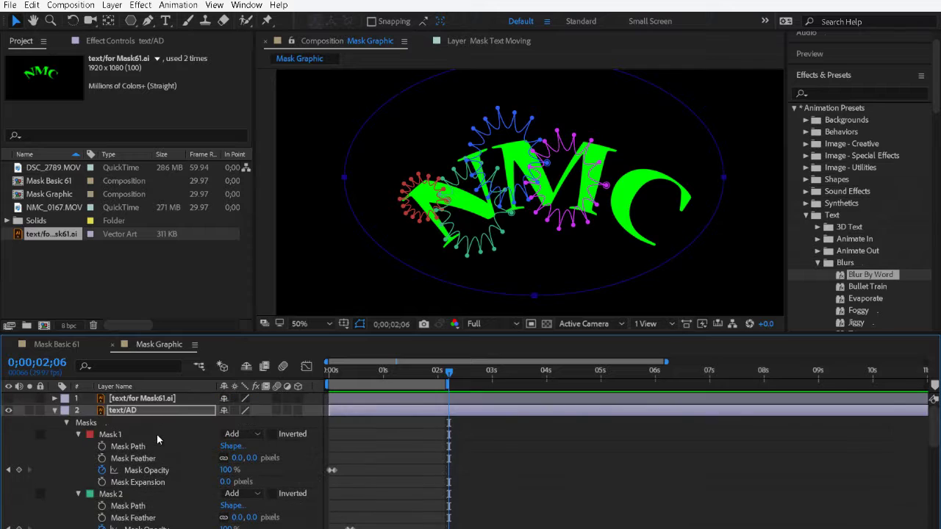
click(54, 410)
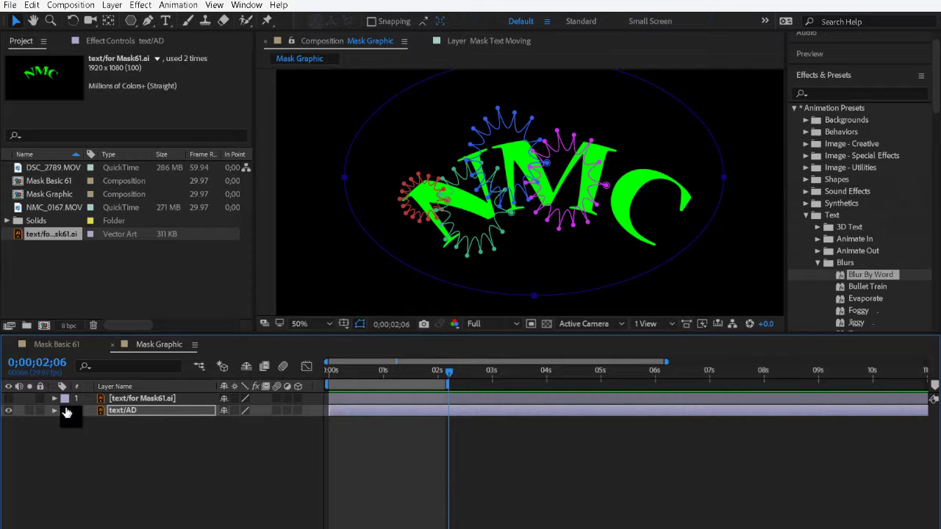
click(163, 398)
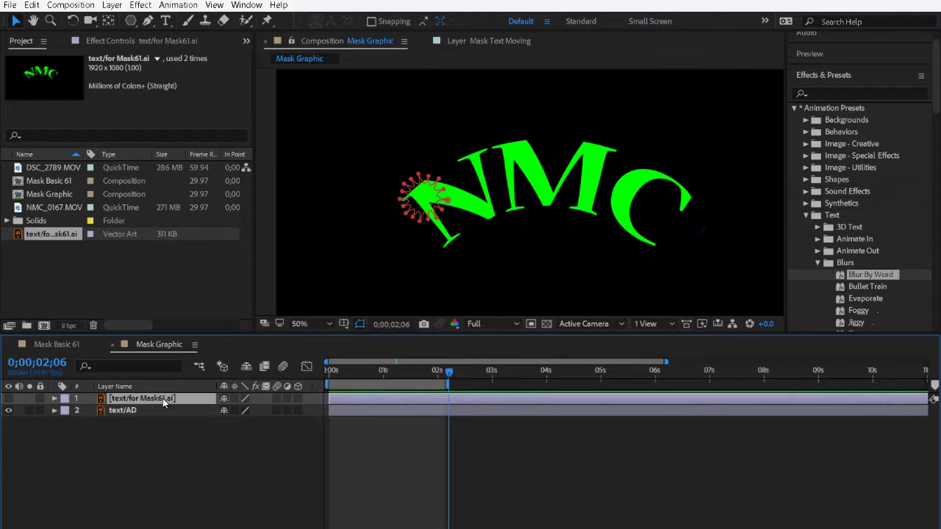
click(10, 412)
drag(453, 374, 393, 375)
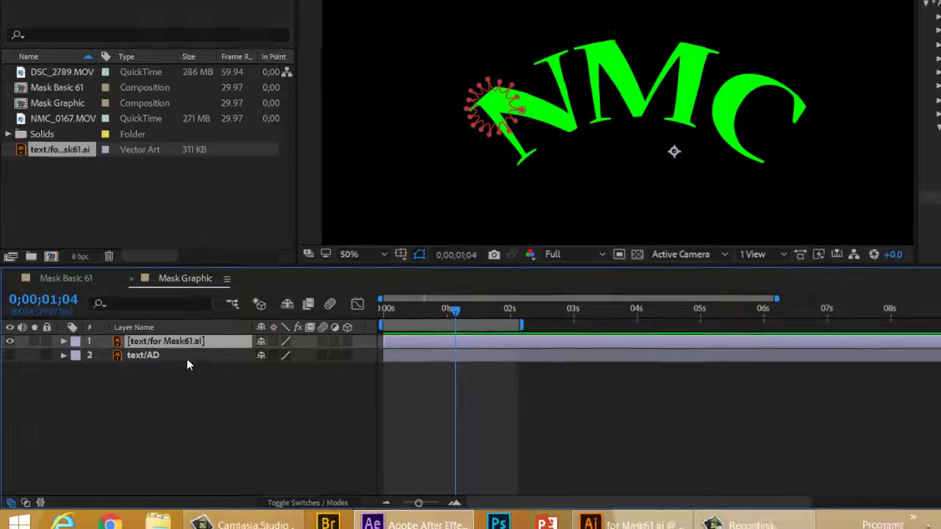
click(169, 413)
click(790, 515)
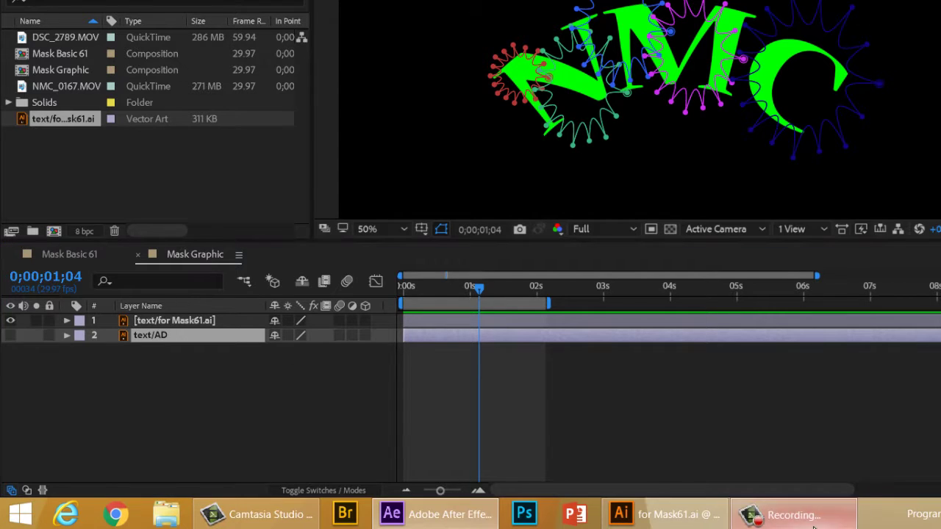